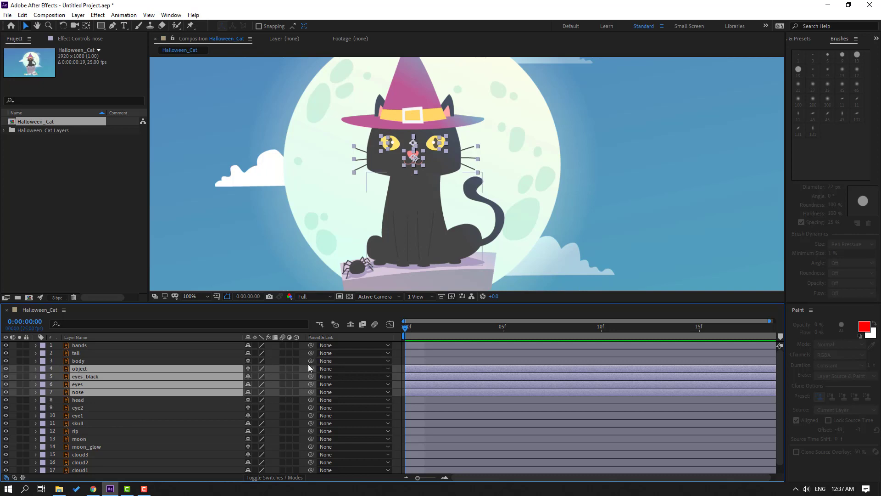
Step: Parent the selected object, eyes_black, eyes and nose layers to the head layer
{"action": "left_click_drag", "start_coordinate": [311, 369], "coordinate": [79, 402]}
Step: Try rotating the head layer to test the parenting, and undo the rotation
{"action": "left_click", "coordinate": [79, 401]}
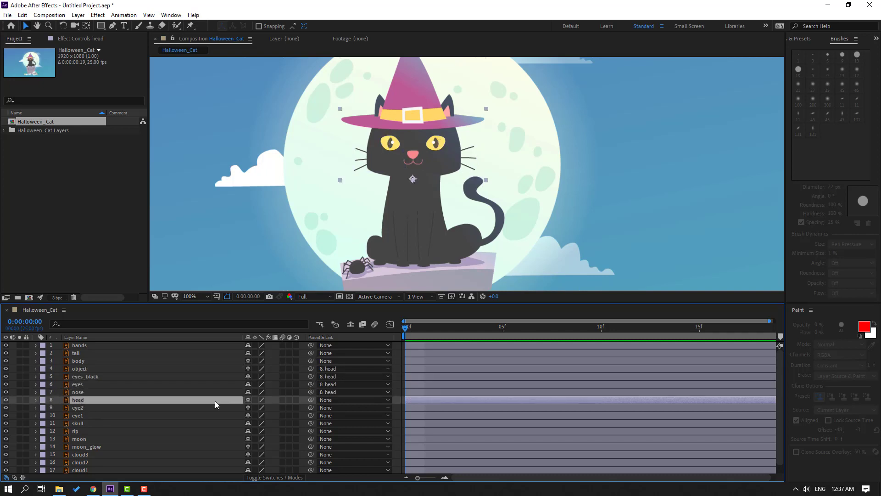
{"action": "key", "text": "r"}
{"action": "left_click_drag", "start_coordinate": [258, 408], "coordinate": [251, 409]}
{"action": "key", "text": "ctrl+z"}
{"action": "key", "text": "r"}
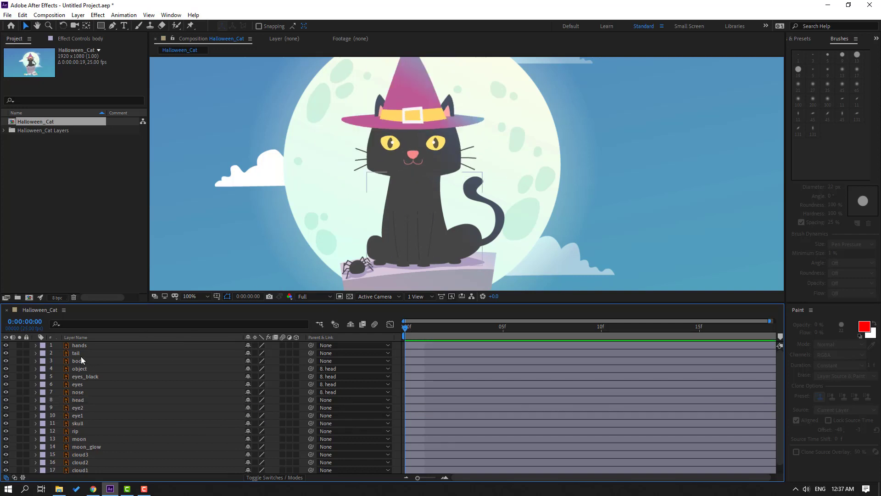
Step: Parent the tail layer to the body layer
{"action": "left_click", "coordinate": [78, 355]}
{"action": "left_click_drag", "start_coordinate": [311, 354], "coordinate": [78, 361]}
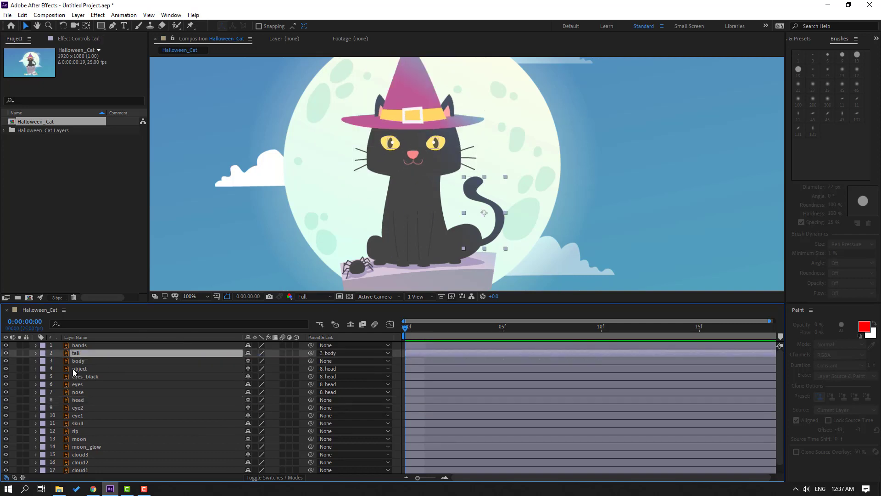
Step: Solo the body layer, move its anchor point down to the base of the cat's body, and turn solo off
{"action": "left_click", "coordinate": [19, 361]}
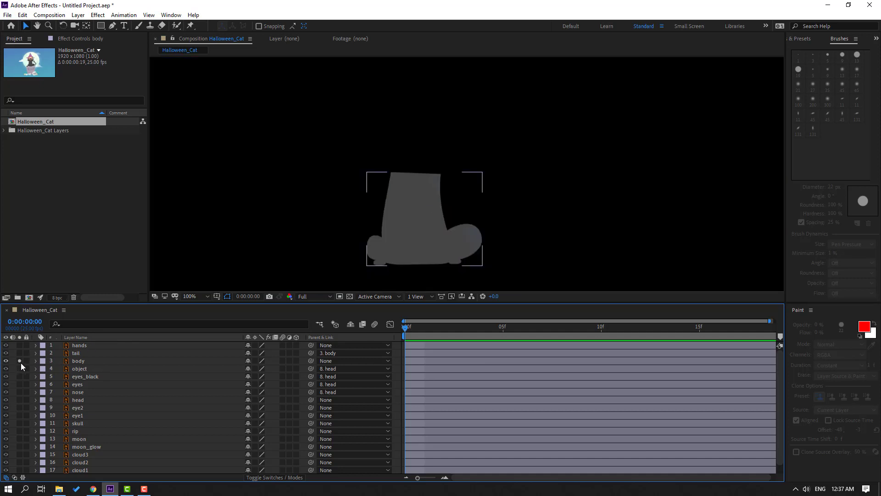
{"action": "left_click", "coordinate": [395, 191]}
{"action": "left_click", "coordinate": [86, 26]}
{"action": "left_click_drag", "start_coordinate": [424, 219], "coordinate": [417, 259]}
{"action": "left_click", "coordinate": [25, 26]}
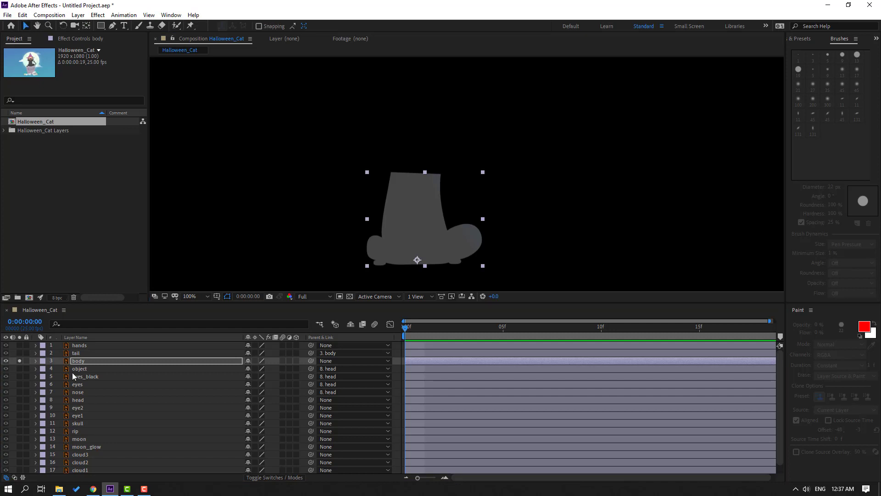
{"action": "left_click", "coordinate": [19, 361]}
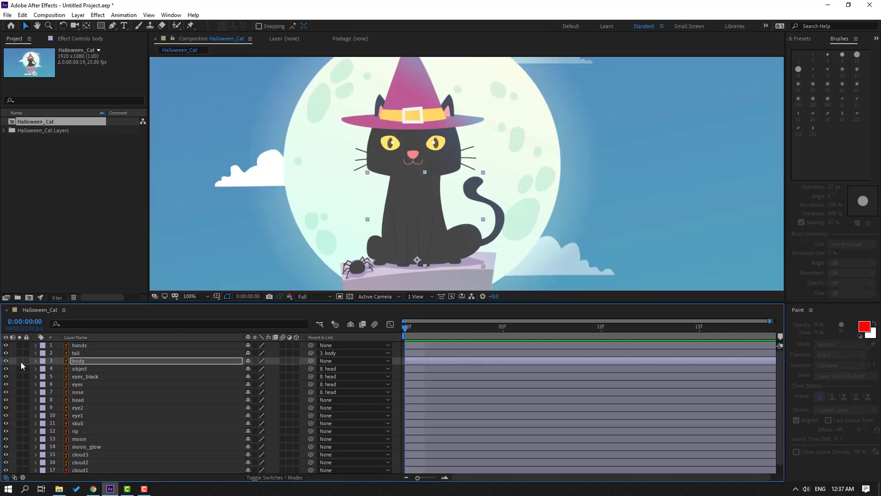
{"action": "left_click", "coordinate": [137, 434]}
Step: Duplicate the eyes layer and place the eyes_black layer directly below the duplicate
{"action": "left_click", "coordinate": [79, 386]}
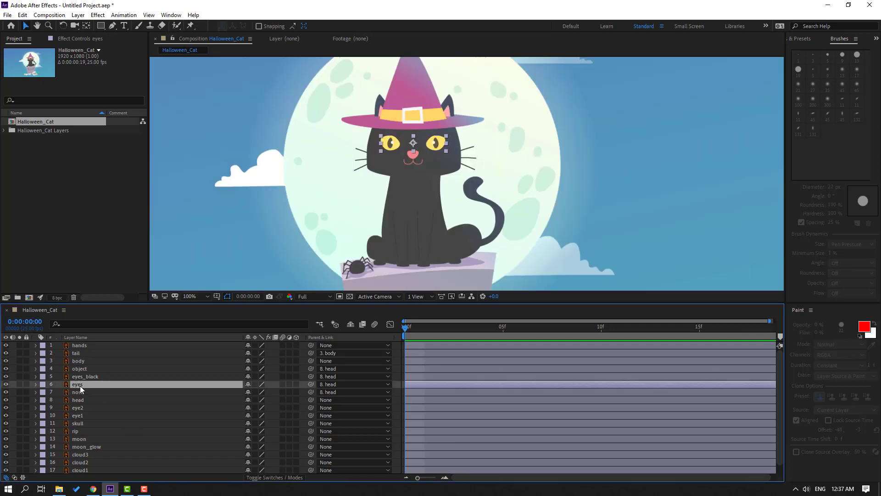
{"action": "key", "text": "ctrl+d"}
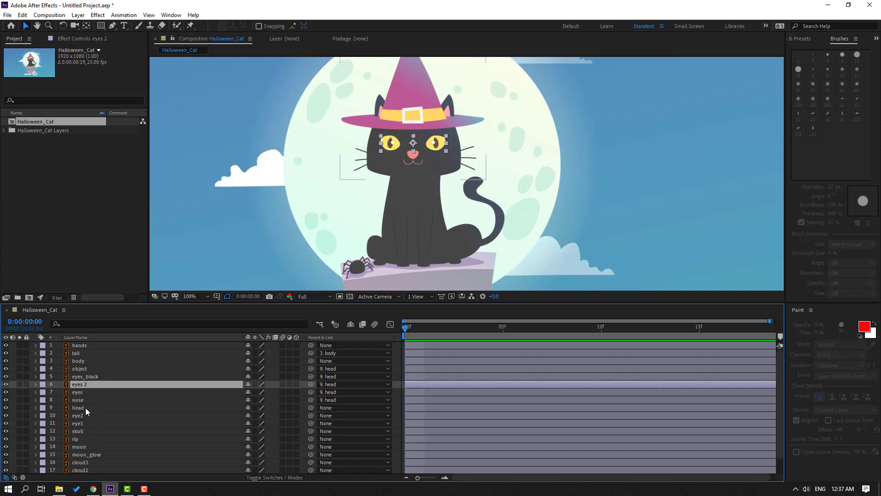
{"action": "left_click", "coordinate": [78, 378]}
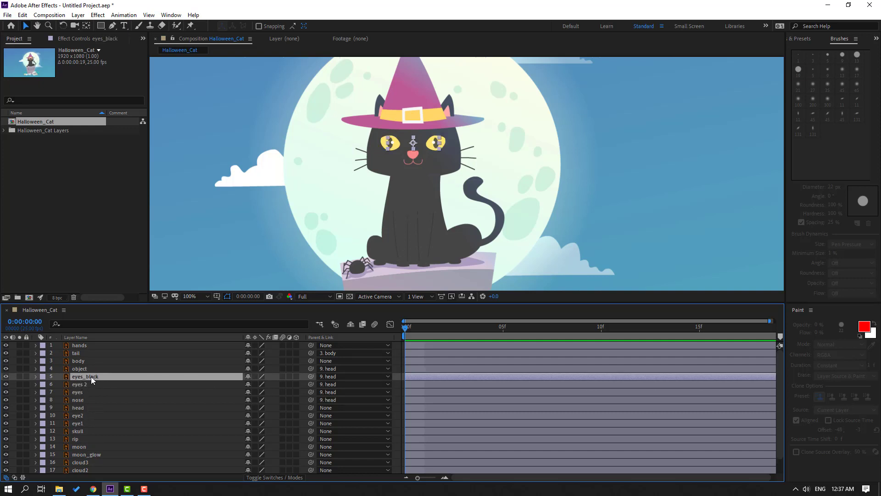
{"action": "mouse_move", "coordinate": [91, 376]}
{"action": "left_mouse_down"}
{"action": "mouse_move", "coordinate": [97, 384]}
{"action": "mouse_move", "coordinate": [82, 388]}
{"action": "left_mouse_up"}
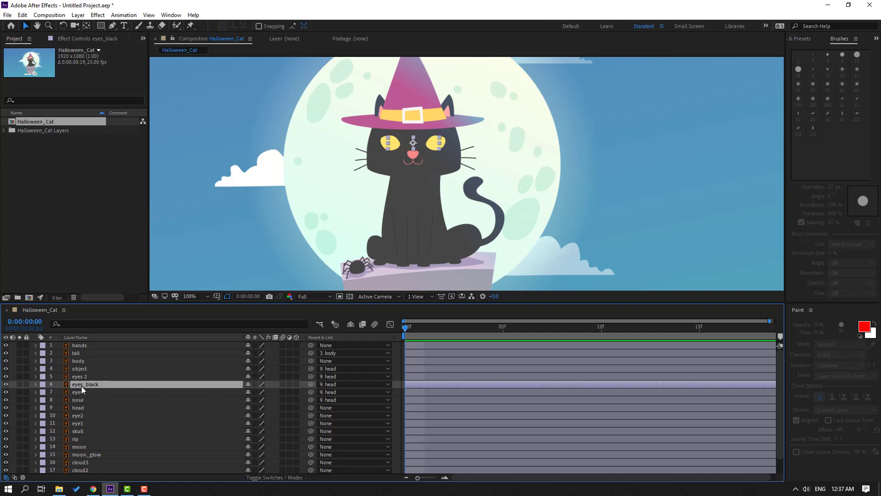
Step: Set the track matte of the eyes_black layer to Alpha Matte "eyes 2"
{"action": "left_click", "coordinate": [276, 478]}
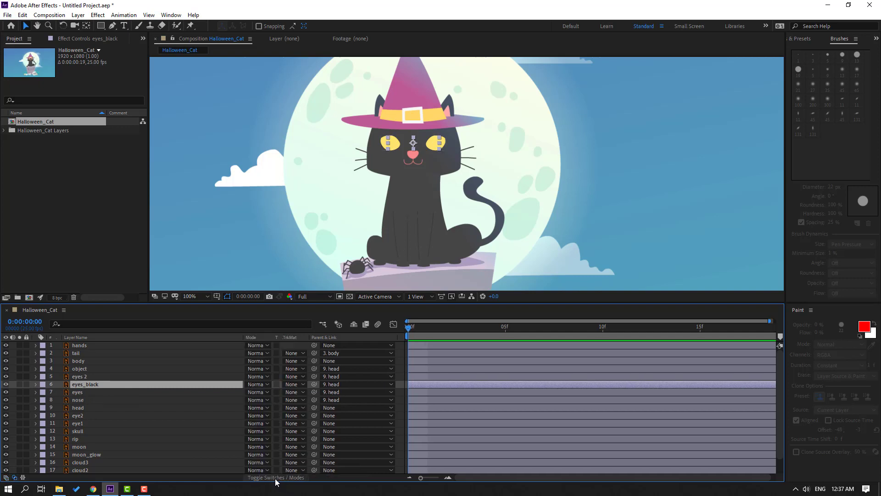
{"action": "left_click", "coordinate": [288, 387]}
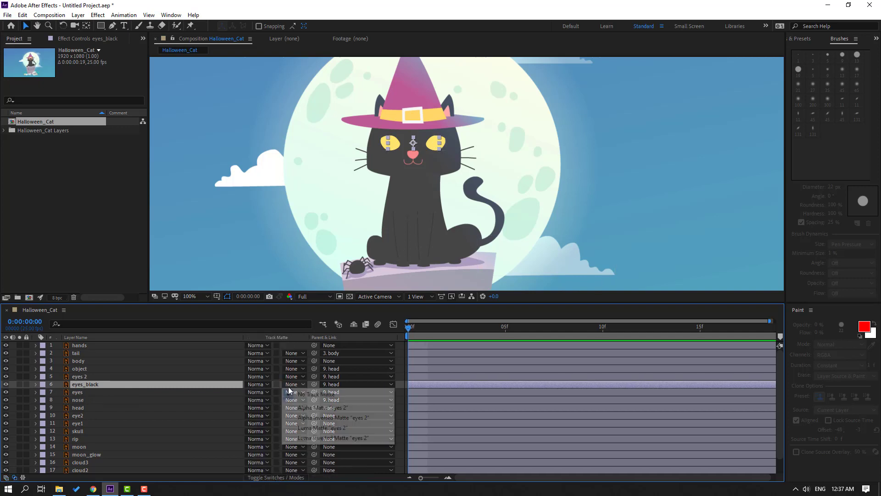
{"action": "left_click", "coordinate": [347, 408]}
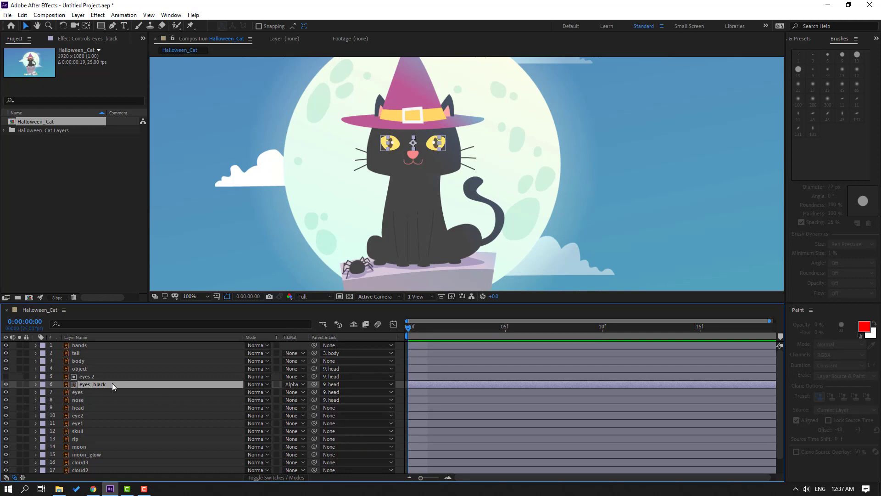
Step: Parent the eyes 2 matte layer to the eyes layer and bring back the layer switches columns
{"action": "left_click", "coordinate": [88, 377]}
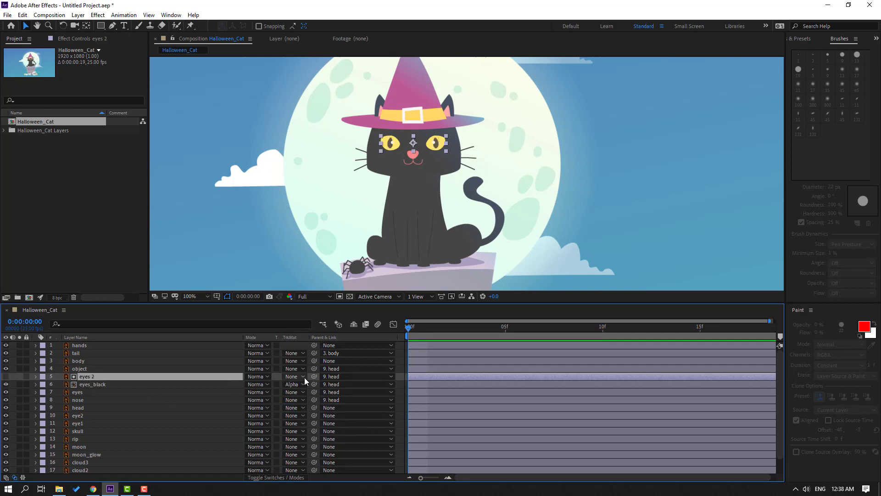
{"action": "left_click_drag", "start_coordinate": [314, 377], "coordinate": [77, 392]}
{"action": "left_click", "coordinate": [283, 478]}
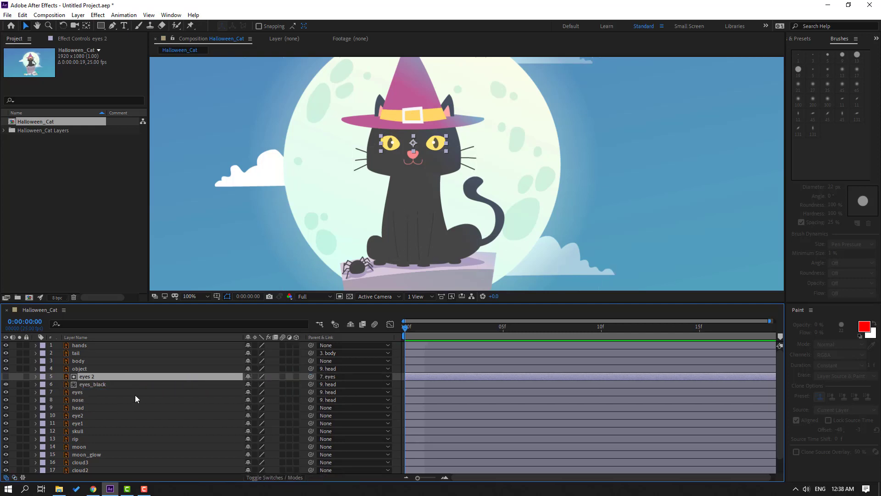
Step: Try scaling the eyes layer to test the pupils' matte, and undo the scaling
{"action": "left_click", "coordinate": [77, 392]}
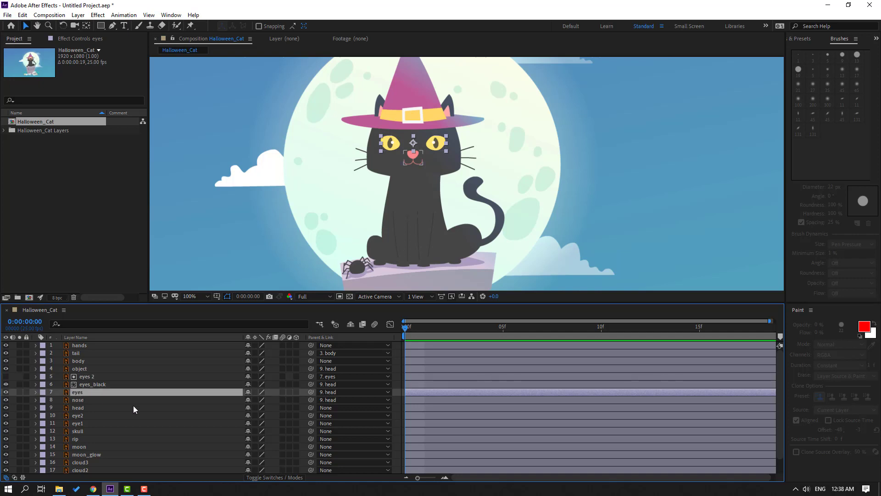
{"action": "key", "text": "s"}
{"action": "left_click", "coordinate": [248, 400]}
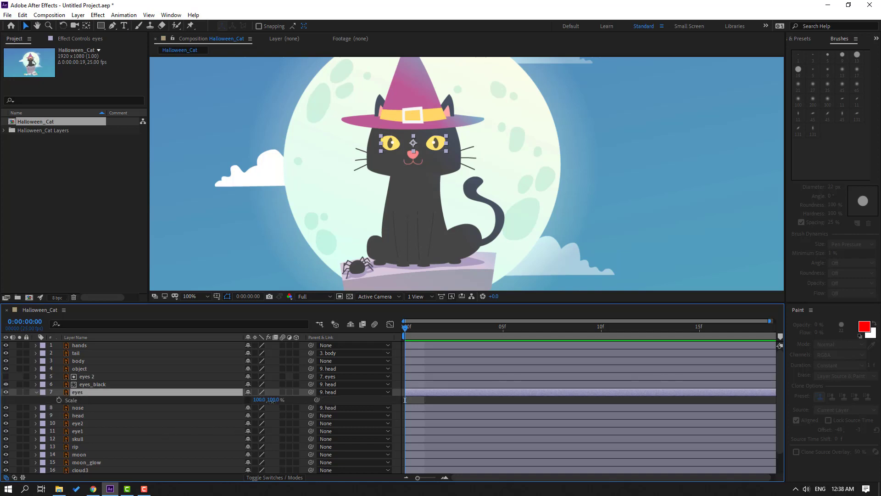
{"action": "mouse_move", "coordinate": [273, 399]}
{"action": "left_mouse_down"}
{"action": "mouse_move", "coordinate": [254, 407]}
{"action": "mouse_move", "coordinate": [272, 408]}
{"action": "left_mouse_up"}
{"action": "key", "text": "ctrl+z"}
Step: Set the Halloween_Cat composition's duration to 0:00:07:00
{"action": "left_click_drag", "start_coordinate": [180, 306], "coordinate": [191, 224]}
{"action": "left_click", "coordinate": [121, 450]}
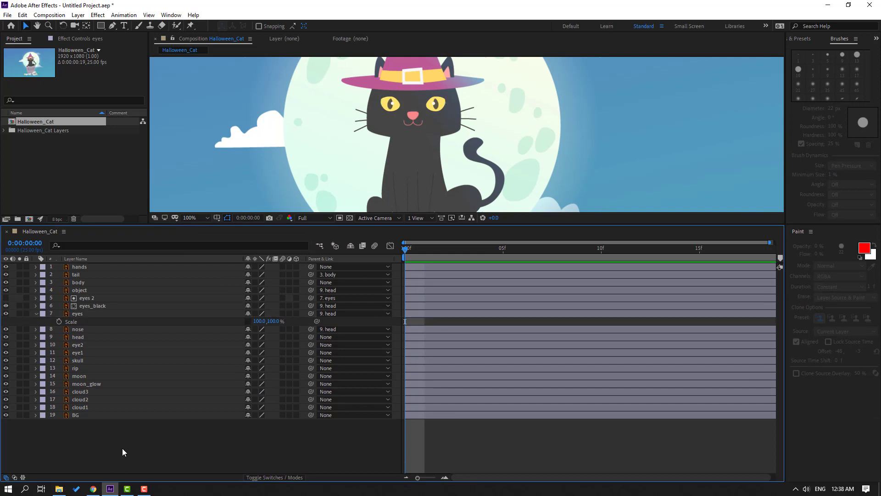
{"action": "right_click", "coordinate": [121, 440]}
{"action": "left_click", "coordinate": [208, 358]}
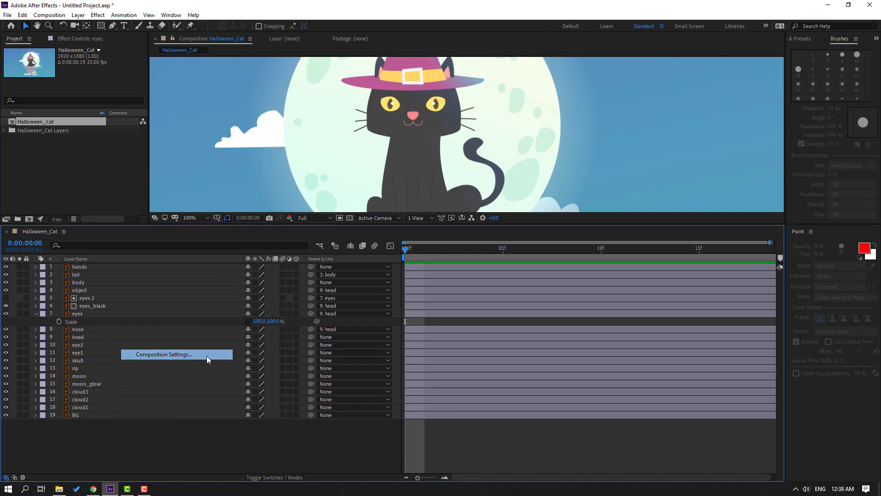
{"action": "left_click", "coordinate": [369, 281]}
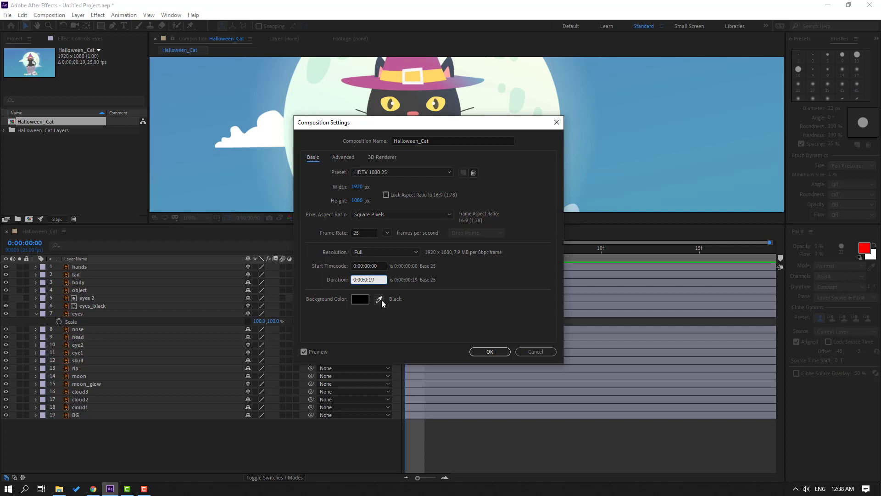
{"action": "type", "text": "7"}
{"action": "left_click", "coordinate": [379, 279]}
{"action": "key", "text": "BackSpace"}
{"action": "key", "text": "BackSpace"}
{"action": "left_click", "coordinate": [488, 351]}
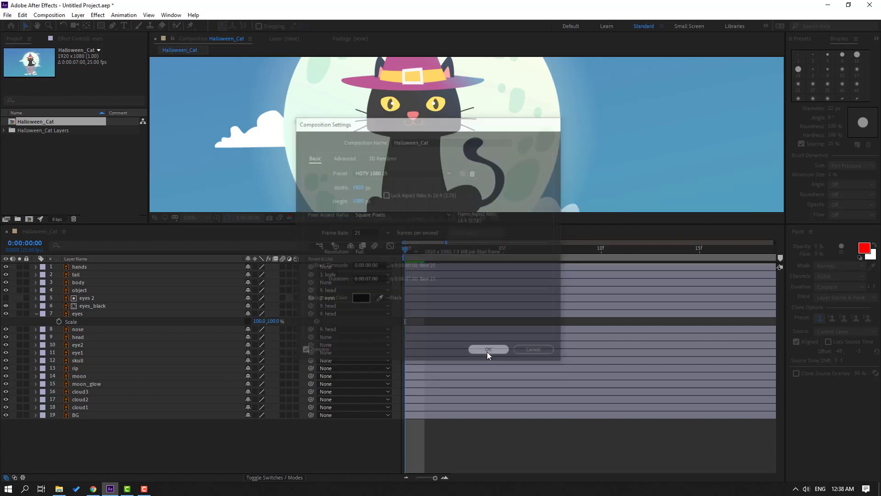
Step: Extend all layers of the composition to its full 7-second length
{"action": "scroll", "coordinate": [431, 319], "scroll_direction": "down", "scroll_amount": 4}
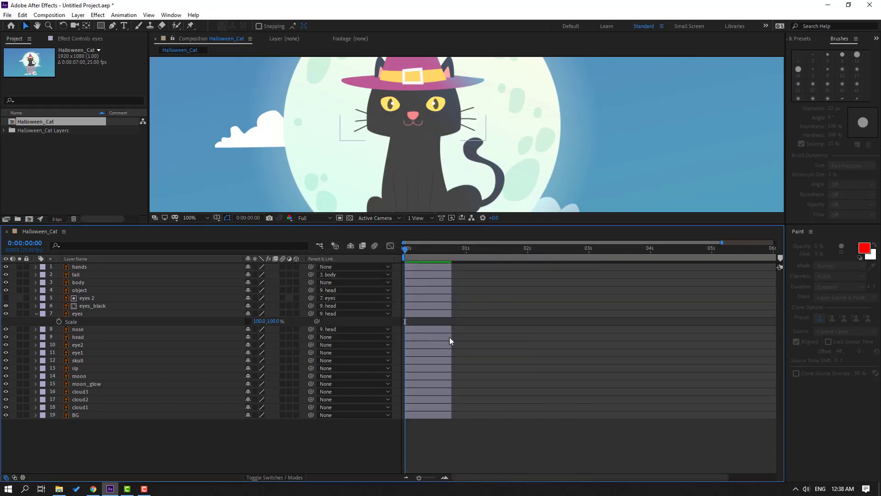
{"action": "key", "text": "u"}
{"action": "left_click_drag", "start_coordinate": [107, 451], "coordinate": [111, 266]}
{"action": "left_click_drag", "start_coordinate": [445, 268], "coordinate": [787, 278]}
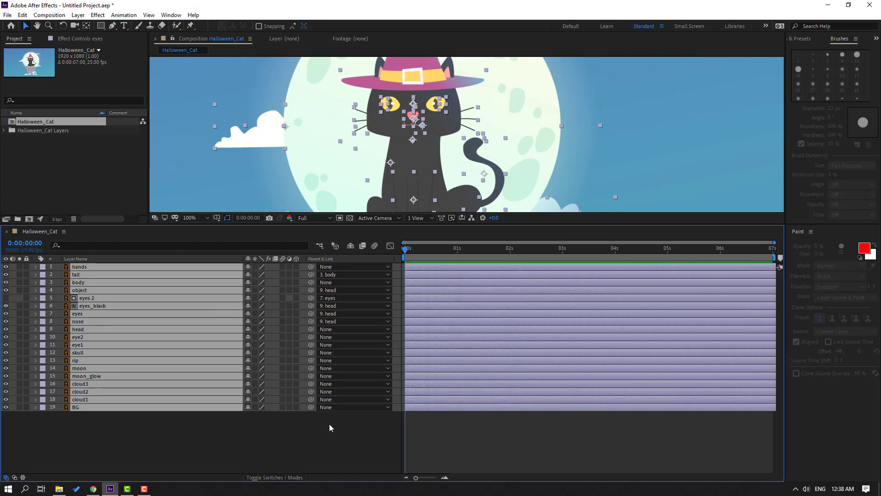
Step: Deselect the layers, fit the whole composition in the viewer, and resize the timeline area to show all layers
{"action": "left_click", "coordinate": [244, 446]}
{"action": "left_click_drag", "start_coordinate": [285, 228], "coordinate": [255, 339]}
{"action": "left_click", "coordinate": [200, 332]}
{"action": "left_click", "coordinate": [206, 179]}
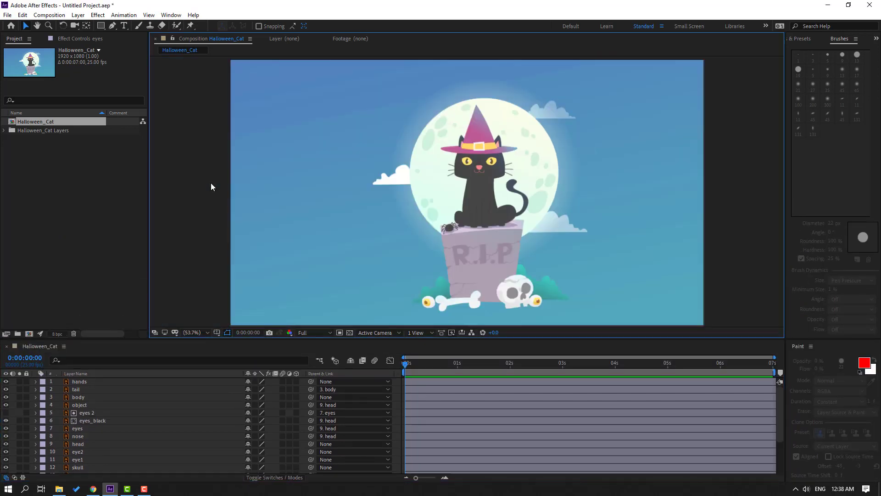
{"action": "left_click_drag", "start_coordinate": [225, 340], "coordinate": [241, 275]}
Step: Lock the BG layer
{"action": "left_click", "coordinate": [76, 459]}
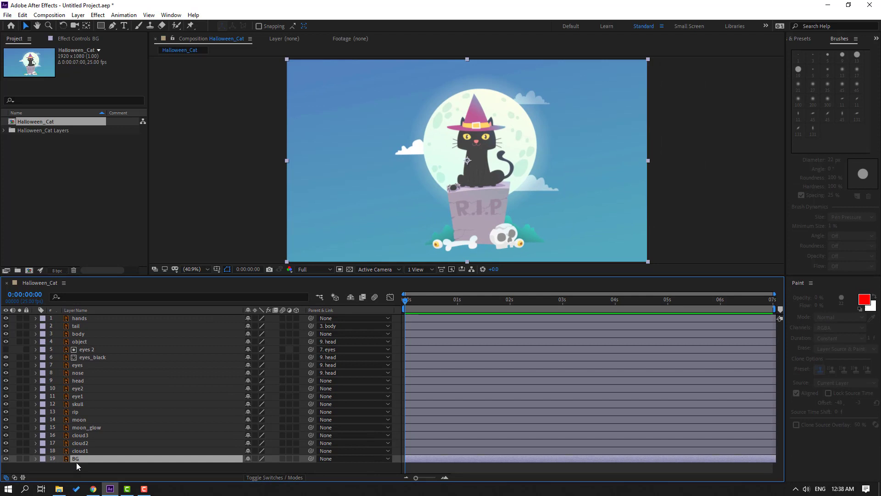
{"action": "left_click", "coordinate": [26, 459]}
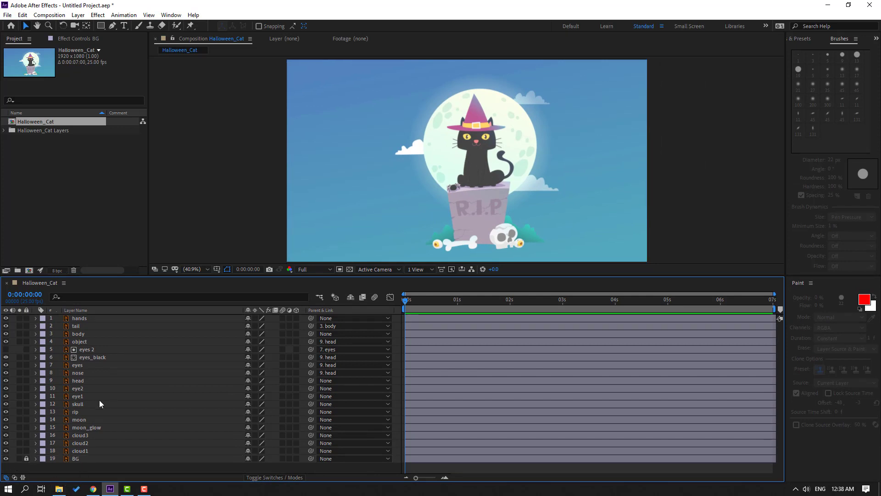
Step: Add a Rotation keyframe to the head layer at 0:00:00:07
{"action": "left_click", "coordinate": [93, 383]}
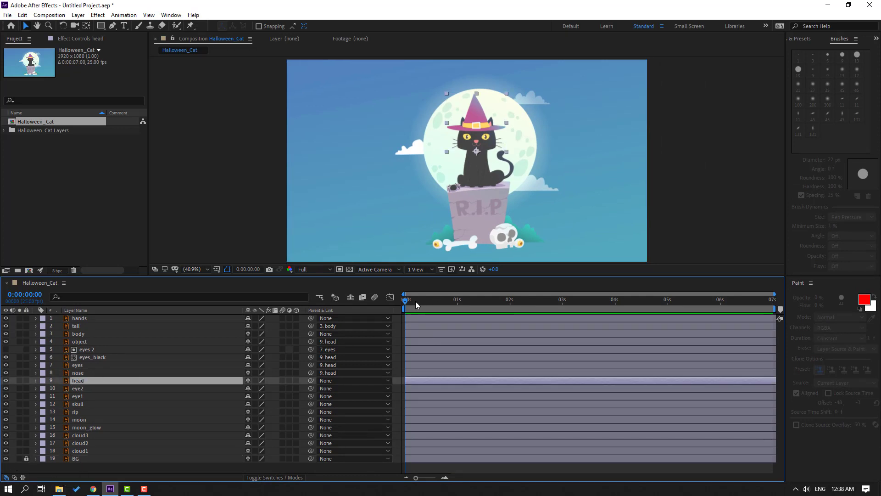
{"action": "left_click_drag", "start_coordinate": [417, 301], "coordinate": [421, 301]}
{"action": "key", "text": "r"}
{"action": "left_click", "coordinate": [58, 390]}
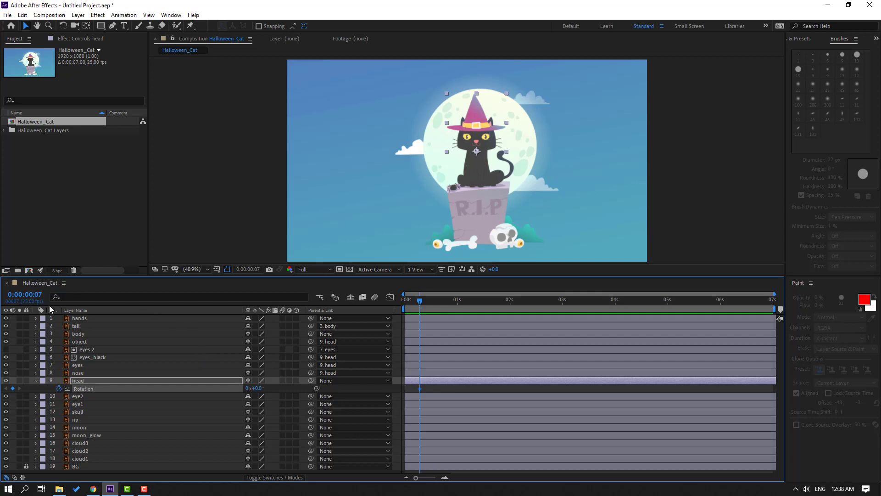
Step: Advance the time by 10 frames to 0:00:00:17 and set the head's rotation to -10°
{"action": "left_click", "coordinate": [33, 297]}
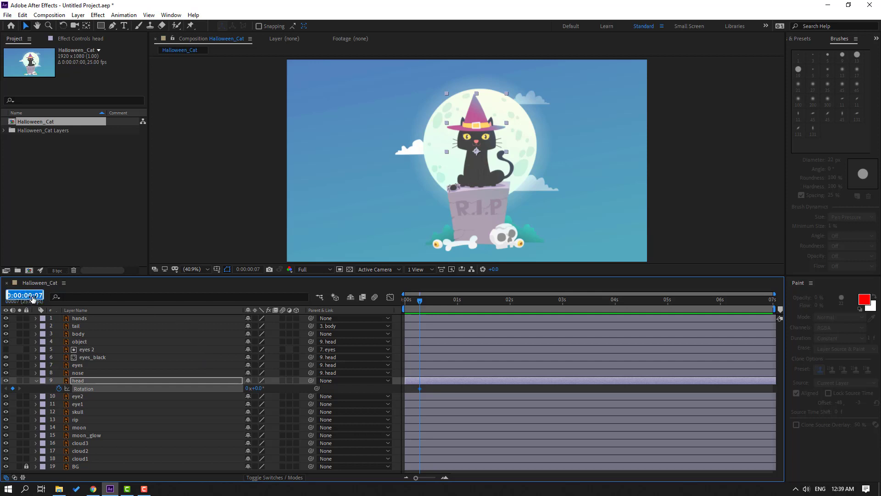
{"action": "type", "text": "+"}
{"action": "type", "text": "10"}
{"action": "key", "text": "Return"}
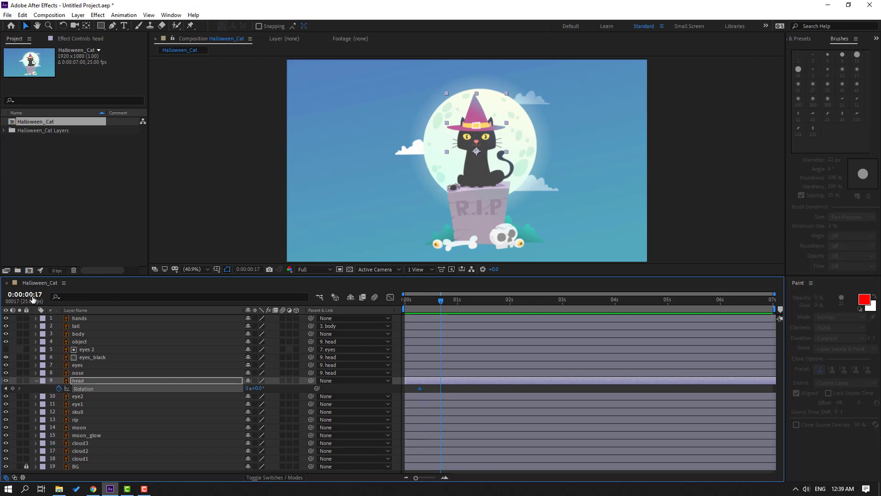
{"action": "left_click_drag", "start_coordinate": [258, 388], "coordinate": [253, 388]}
{"action": "scroll", "coordinate": [442, 203], "scroll_direction": "up", "scroll_amount": 3}
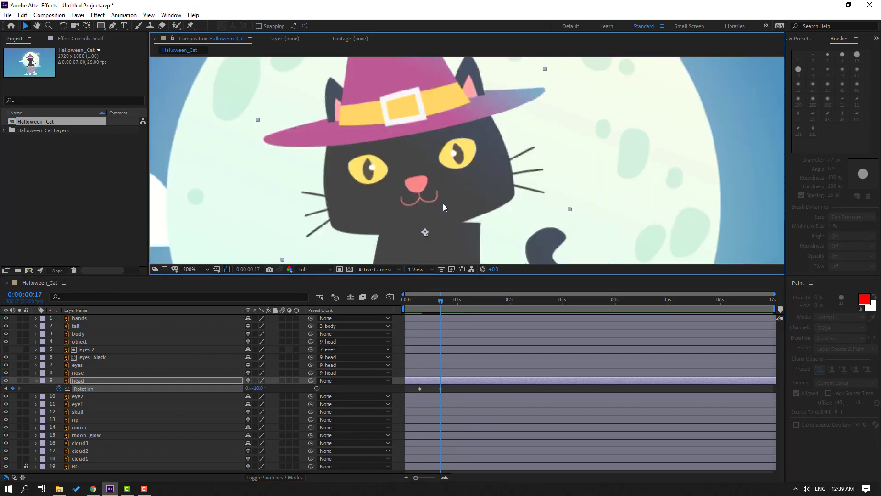
{"action": "scroll", "coordinate": [447, 131], "scroll_direction": "down", "scroll_amount": 1}
{"action": "scroll", "coordinate": [446, 151], "scroll_direction": "down", "scroll_amount": 2}
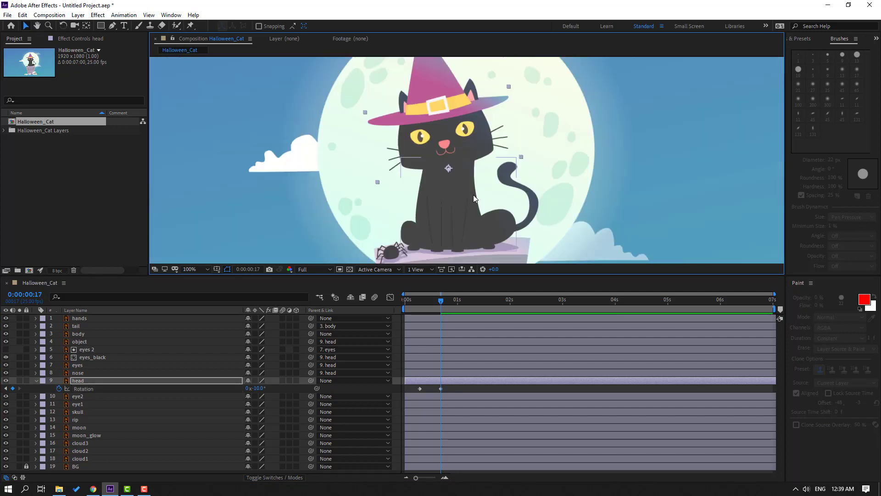
Step: Set the head's rotation to -15° at the 0:00:00:17 keyframe
{"action": "mouse_move", "coordinate": [434, 305]}
{"action": "left_mouse_down"}
{"action": "mouse_move", "coordinate": [420, 304]}
{"action": "mouse_move", "coordinate": [447, 305]}
{"action": "left_mouse_up"}
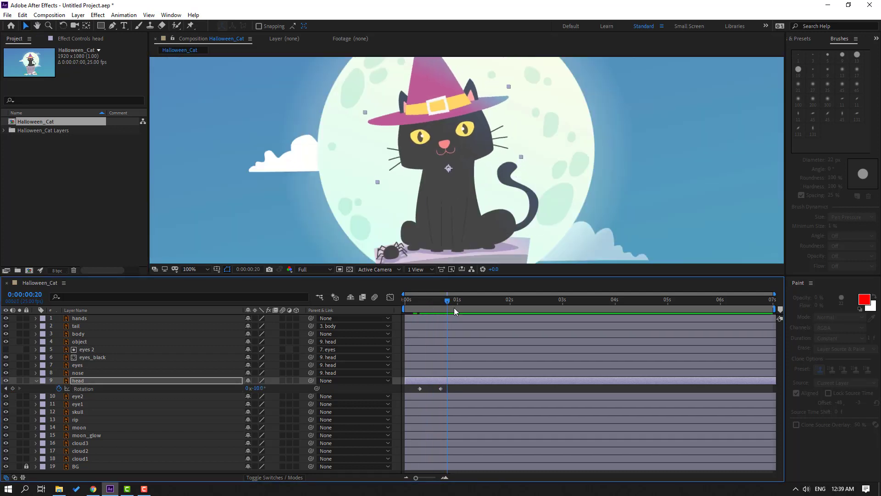
{"action": "left_click", "coordinate": [259, 388]}
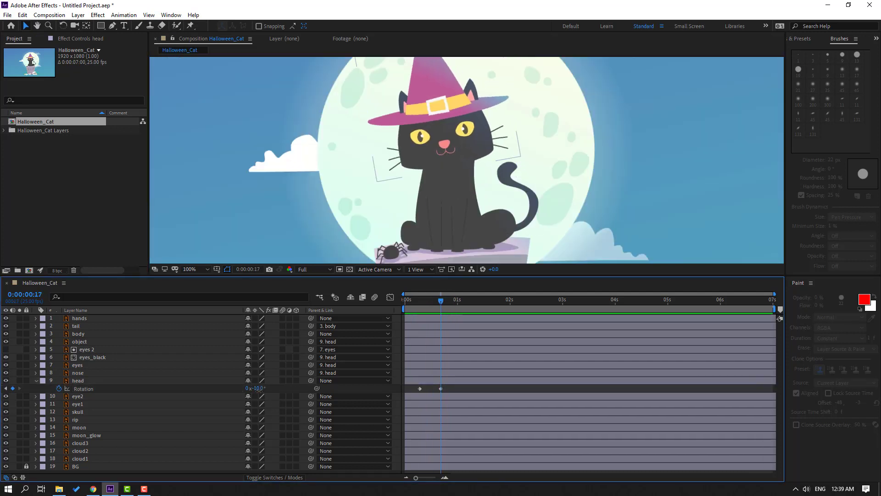
{"action": "type", "text": "-15"}
{"action": "key", "text": "Return"}
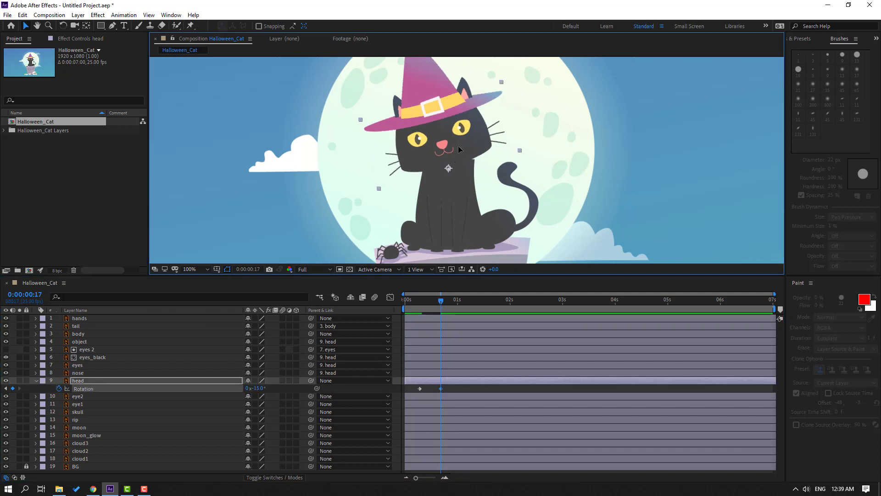
Step: Add a Position keyframe to the head layer at 0:00:00:07 and lower the head to Y 511.1 at 0:00:00:12
{"action": "mouse_move", "coordinate": [420, 301]}
{"action": "left_mouse_down"}
{"action": "mouse_move", "coordinate": [444, 303]}
{"action": "mouse_move", "coordinate": [419, 303]}
{"action": "left_mouse_up"}
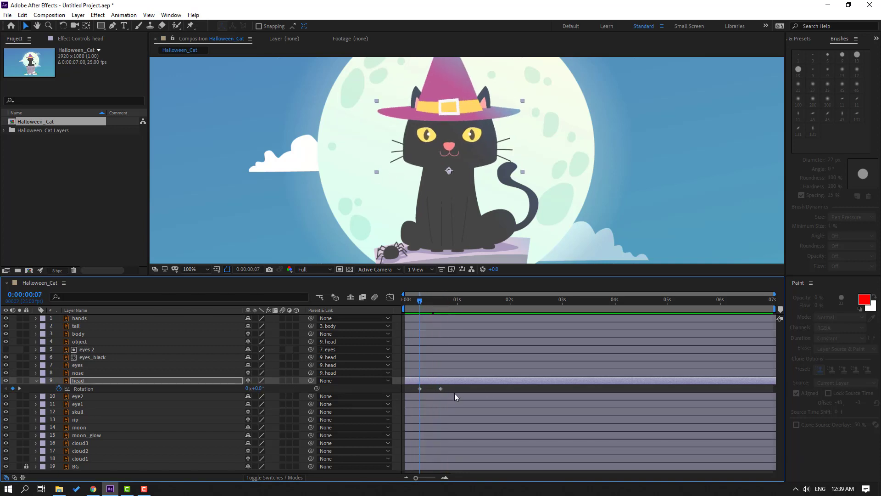
{"action": "key", "text": "shift+p"}
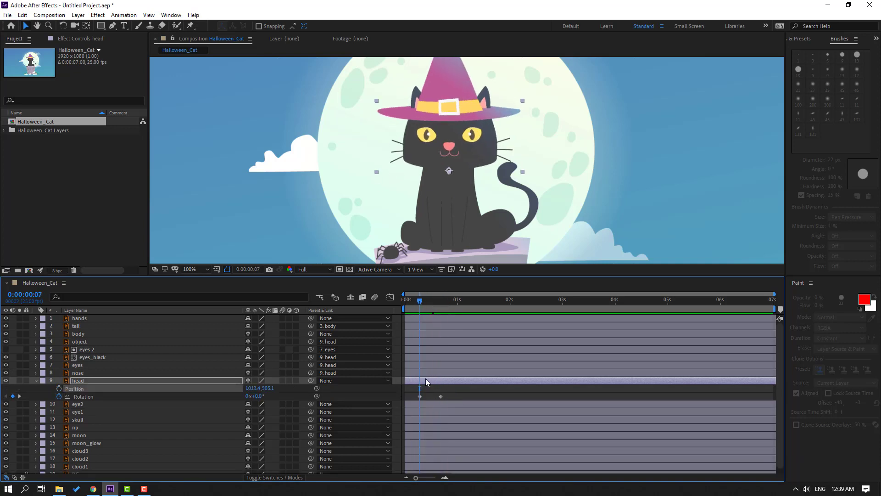
{"action": "left_click", "coordinate": [58, 389]}
{"action": "left_click_drag", "start_coordinate": [421, 299], "coordinate": [433, 301]}
{"action": "key", "text": "Down"}
{"action": "key", "text": "Down"}
{"action": "key", "text": "Down"}
{"action": "key", "text": "Down"}
{"action": "key", "text": "Down"}
{"action": "key", "text": "Down"}
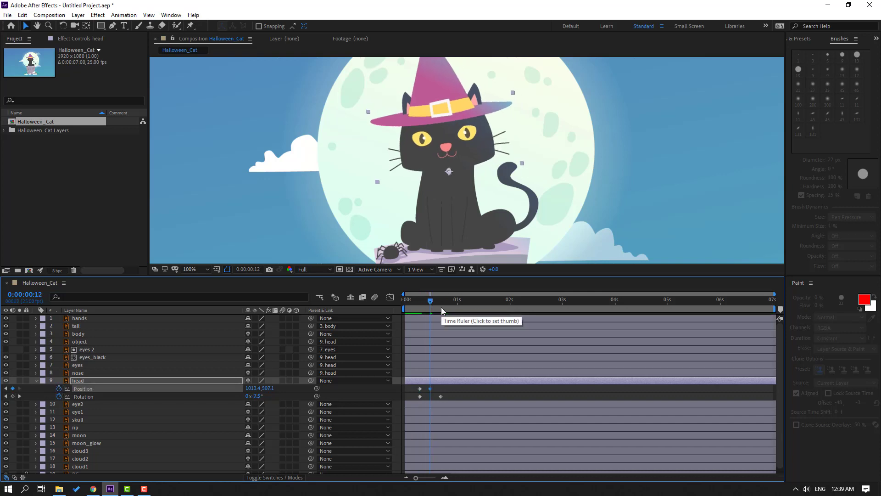
Step: Raise the head back to Y 505.1 at 0:00:00:17
{"action": "left_click", "coordinate": [441, 300]}
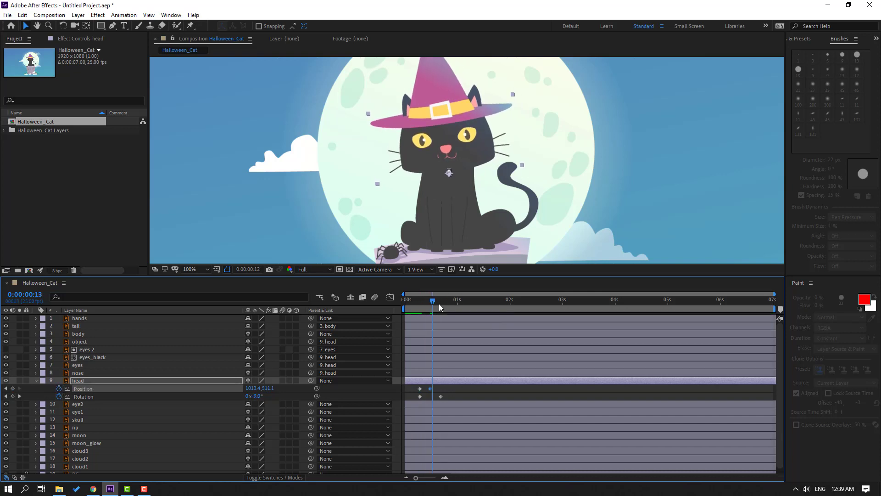
{"action": "key", "text": "Up"}
{"action": "key", "text": "Up"}
{"action": "key", "text": "Up"}
{"action": "key", "text": "Up"}
{"action": "key", "text": "Up"}
{"action": "key", "text": "Up"}
Step: Apply Easy Ease to all of the head's Position and Rotation keyframes and preview the motion
{"action": "left_click_drag", "start_coordinate": [448, 387], "coordinate": [418, 398]}
{"action": "right_click", "coordinate": [424, 395]}
{"action": "mouse_move", "coordinate": [472, 392]}
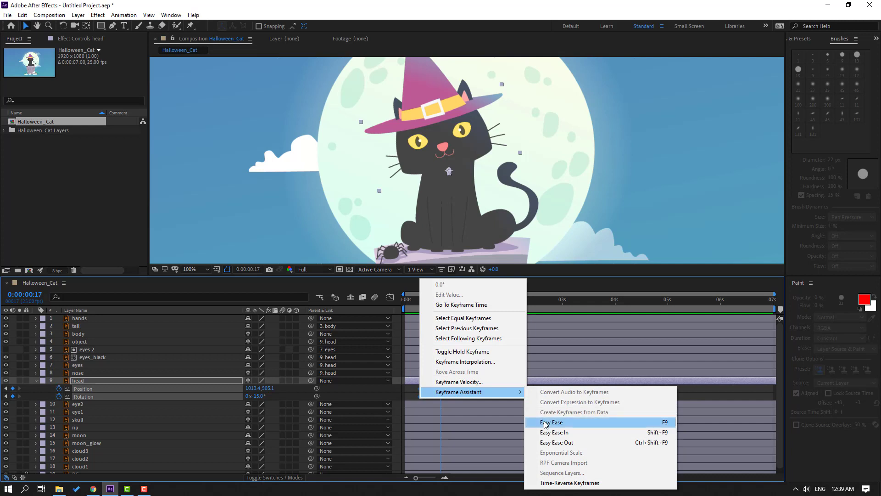
{"action": "left_click", "coordinate": [560, 419]}
{"action": "key", "text": "space"}
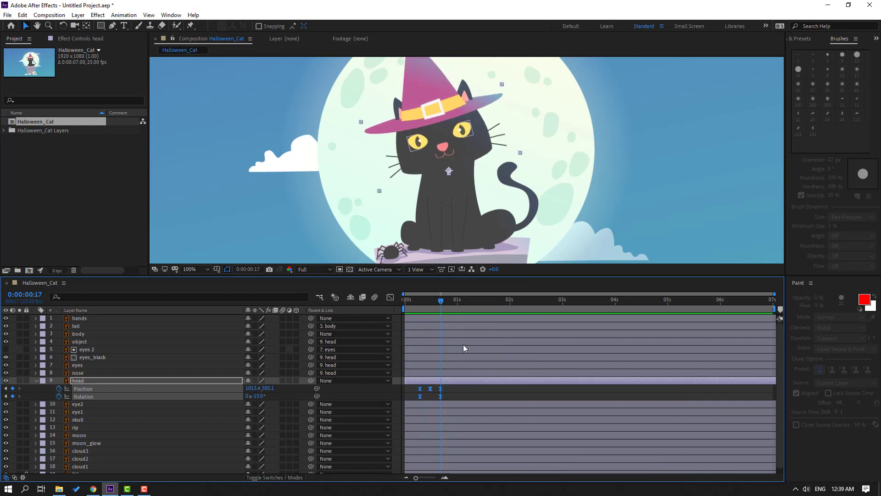
{"action": "key", "text": "space"}
Step: Move the body layer directly below the head layer in the layer stack
{"action": "left_click", "coordinate": [433, 302]}
{"action": "left_click", "coordinate": [82, 335]}
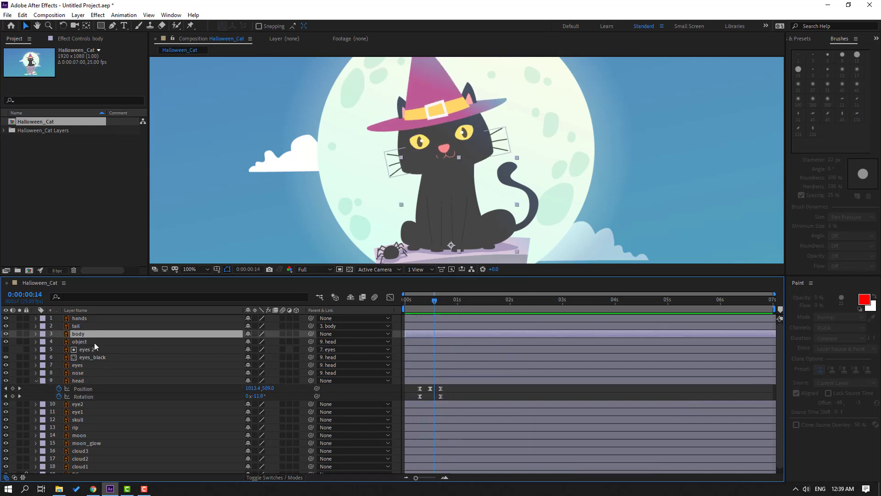
{"action": "left_click_drag", "start_coordinate": [96, 347], "coordinate": [92, 394]}
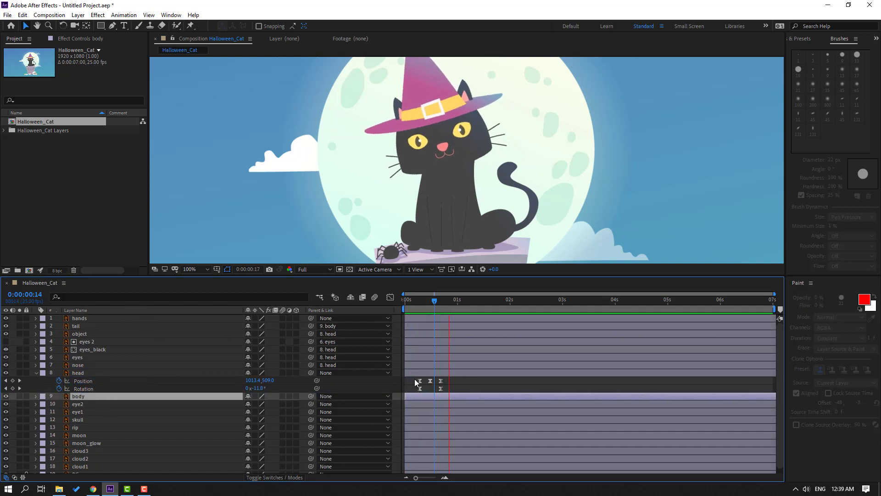
Step: Add a head Rotation keyframe holding the current angle at 0:00:02:00, and set the rotation to 9° at 0:00:02:10
{"action": "left_click_drag", "start_coordinate": [422, 303], "coordinate": [510, 307]}
{"action": "left_click", "coordinate": [12, 388]}
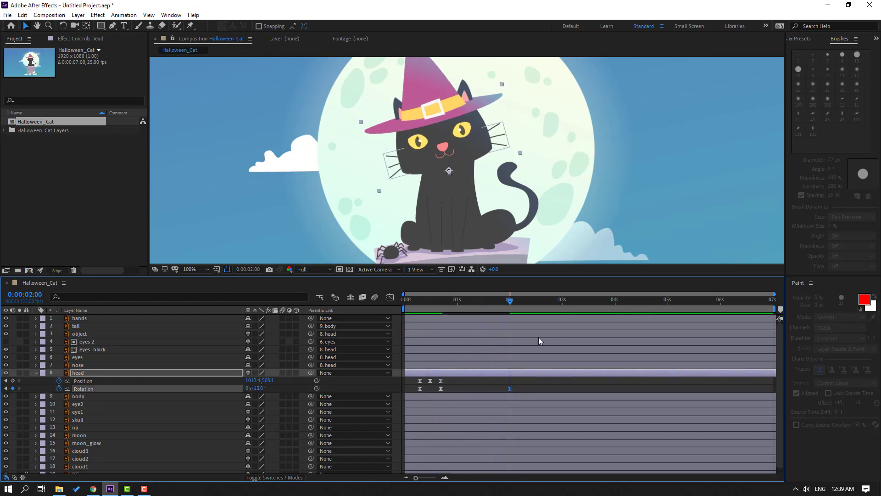
{"action": "key", "text": "shift+Page_Down"}
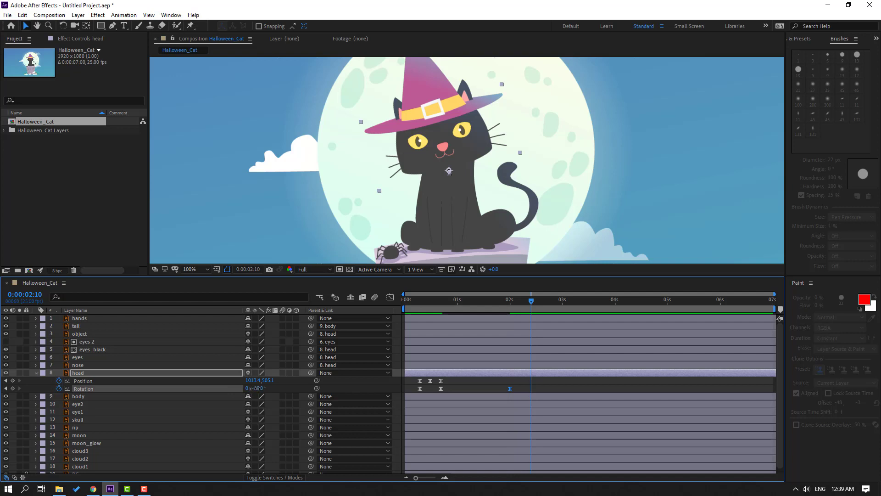
{"action": "left_click_drag", "start_coordinate": [256, 389], "coordinate": [266, 389]}
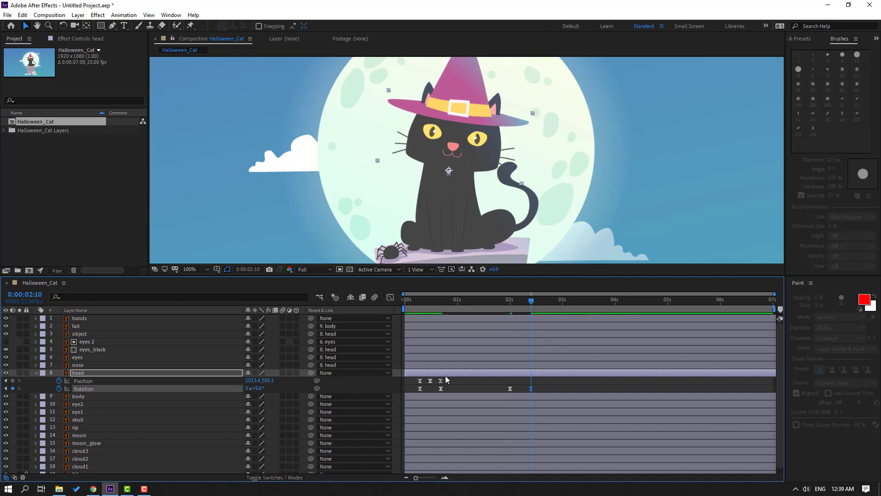
Step: Duplicate the head's three Position keyframes so they span 0:00:02:00 to 0:00:02:10
{"action": "left_click_drag", "start_coordinate": [445, 376], "coordinate": [414, 381]}
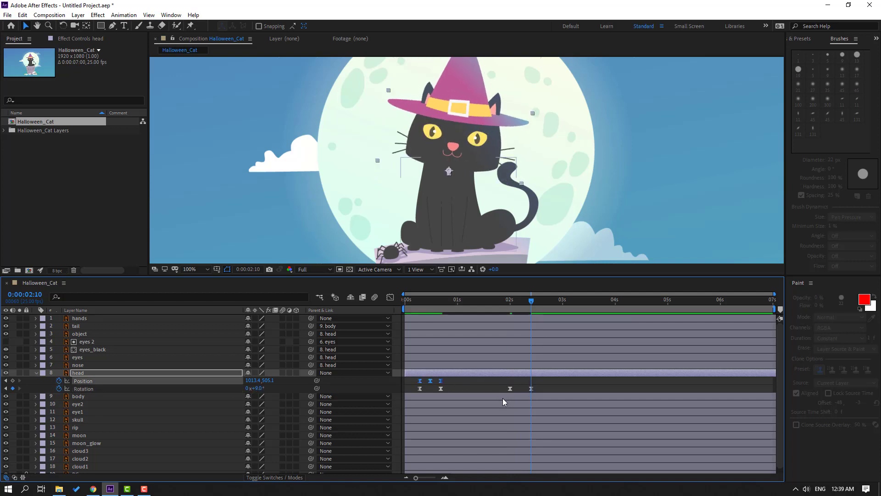
{"action": "key", "text": "ctrl+v"}
{"action": "left_click_drag", "start_coordinate": [542, 381], "coordinate": [519, 382]}
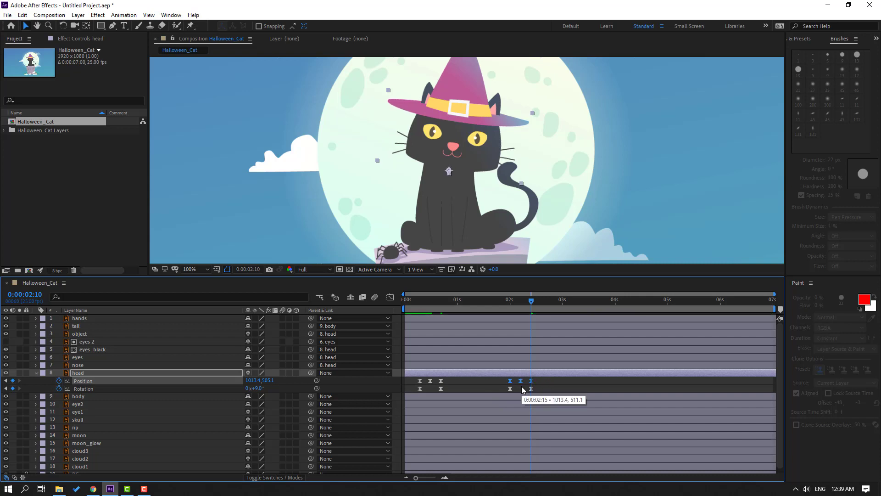
Step: Add a Rotation keyframe holding the head's angle at 0:00:03:16 and advance the time to 0:00:04:01
{"action": "left_click_drag", "start_coordinate": [501, 303], "coordinate": [589, 307]}
{"action": "left_click", "coordinate": [12, 388]}
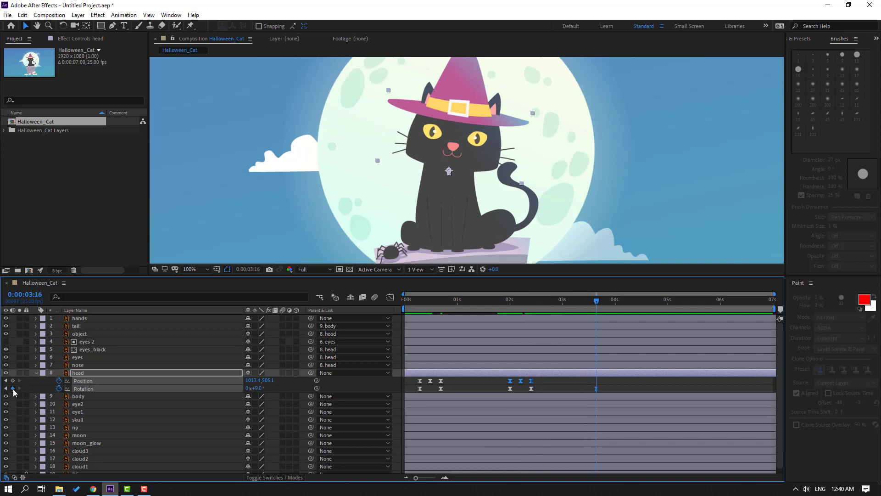
{"action": "key", "text": "shift+Page_Down"}
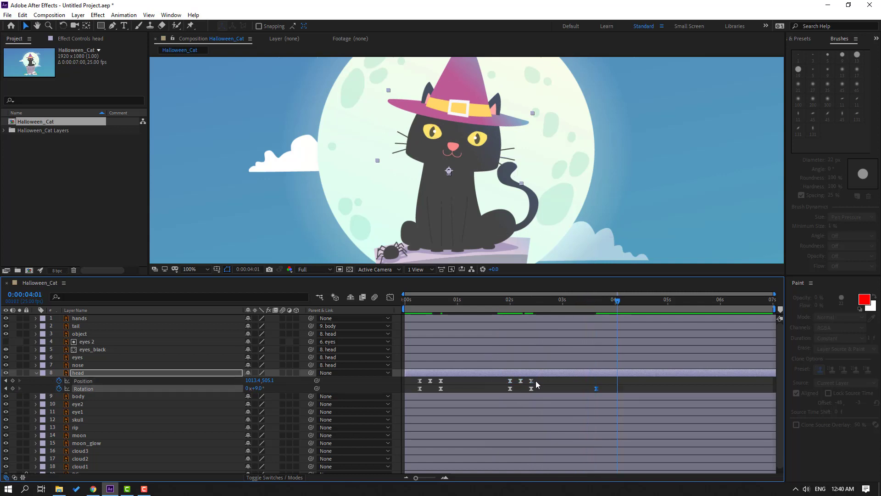
Step: Duplicate the head's Position keyframes to span 0:00:03:16 to 0:00:04:01, and set its rotation to -5° at 0:00:04:01
{"action": "left_click_drag", "start_coordinate": [536, 381], "coordinate": [499, 384]}
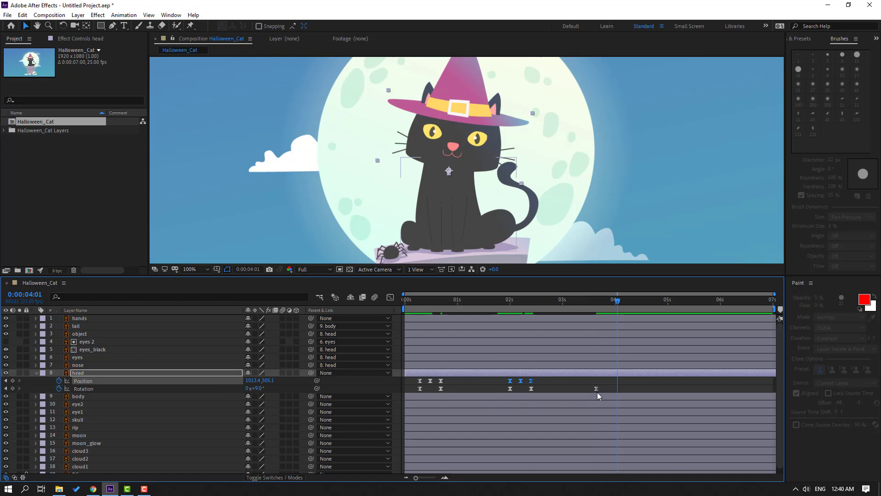
{"action": "key", "text": "ctrl+v"}
{"action": "left_click_drag", "start_coordinate": [627, 381], "coordinate": [607, 384]}
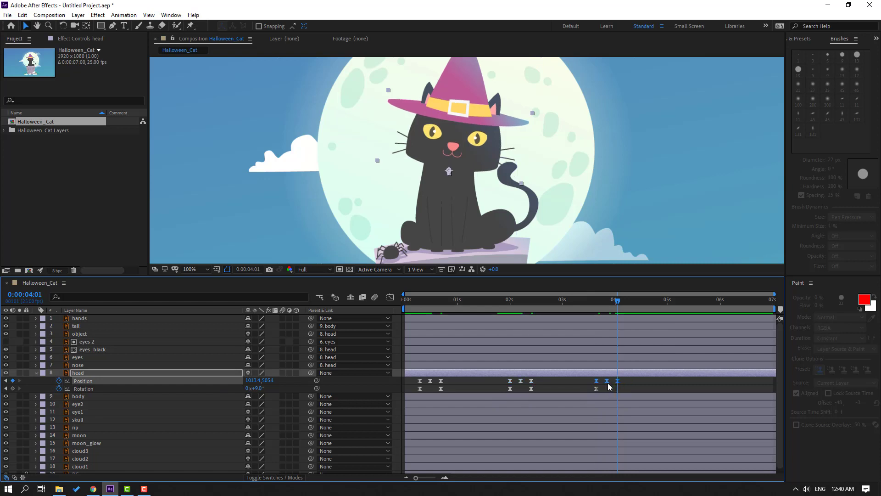
{"action": "left_click", "coordinate": [633, 398]}
{"action": "left_click_drag", "start_coordinate": [252, 388], "coordinate": [253, 389]}
Step: Add a Rotation keyframe holding the head's angle at 0:00:05:11, and set the rotation to 0° at 0:00:05:21
{"action": "left_click_drag", "start_coordinate": [586, 302], "coordinate": [678, 312]}
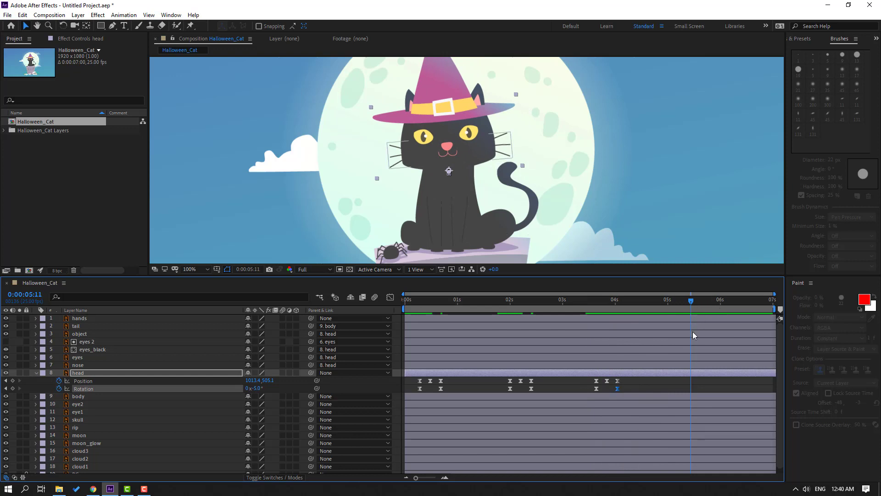
{"action": "left_click", "coordinate": [12, 389]}
{"action": "key", "text": "shift+Page_Down"}
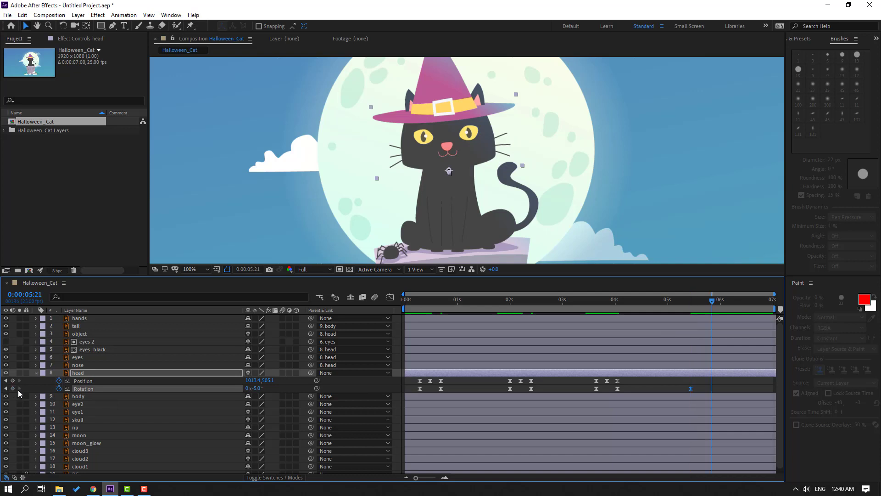
{"action": "left_click", "coordinate": [256, 388]}
{"action": "type", "text": "0"}
{"action": "key", "text": "Return"}
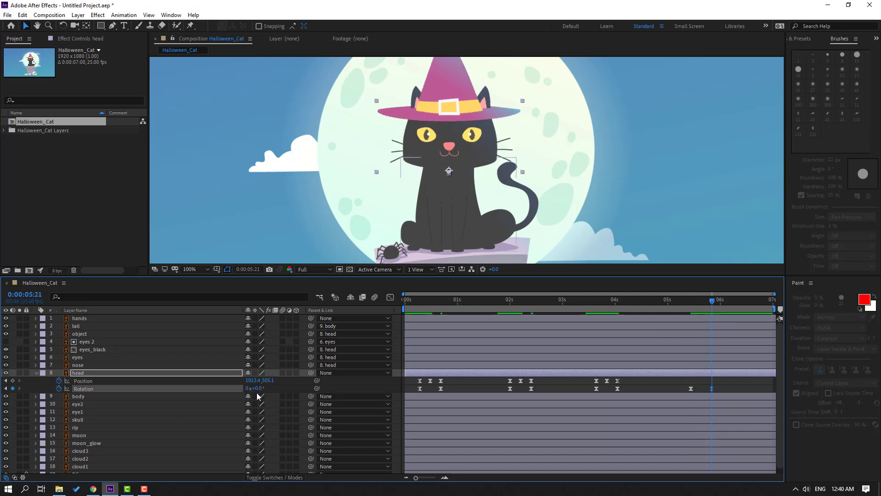
Step: Copy the head's last three Position keyframes to span 0:00:05:11 to 0:00:05:21 and preview the head animation
{"action": "left_click_drag", "start_coordinate": [638, 382], "coordinate": [580, 381]}
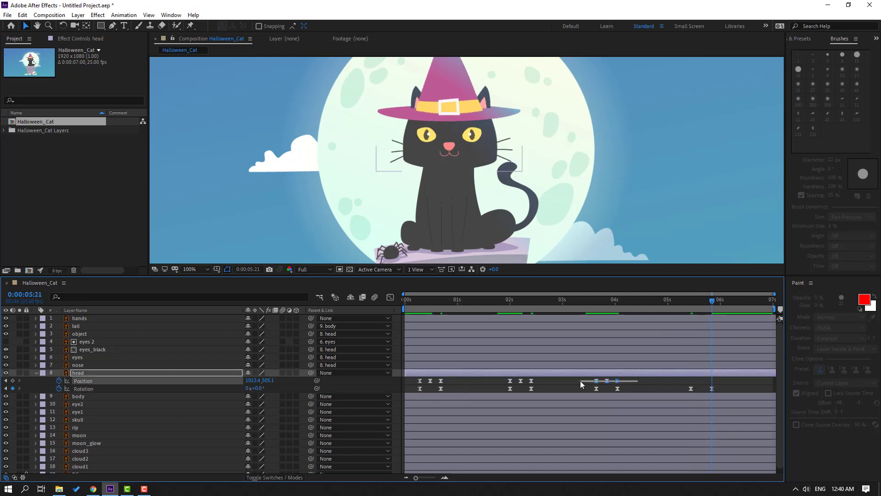
{"action": "key", "text": "ctrl+c"}
{"action": "key", "text": "ctrl+v"}
{"action": "left_click_drag", "start_coordinate": [723, 381], "coordinate": [702, 382]}
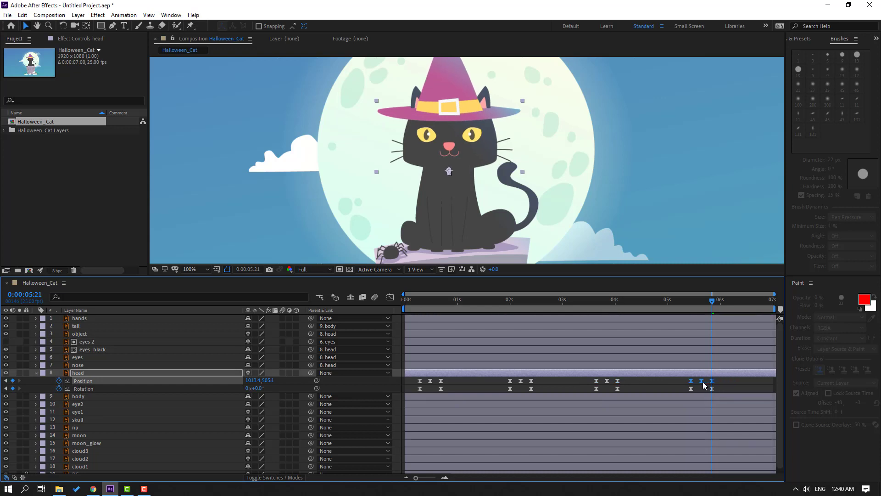
{"action": "left_click", "coordinate": [735, 384]}
{"action": "key", "text": "space"}
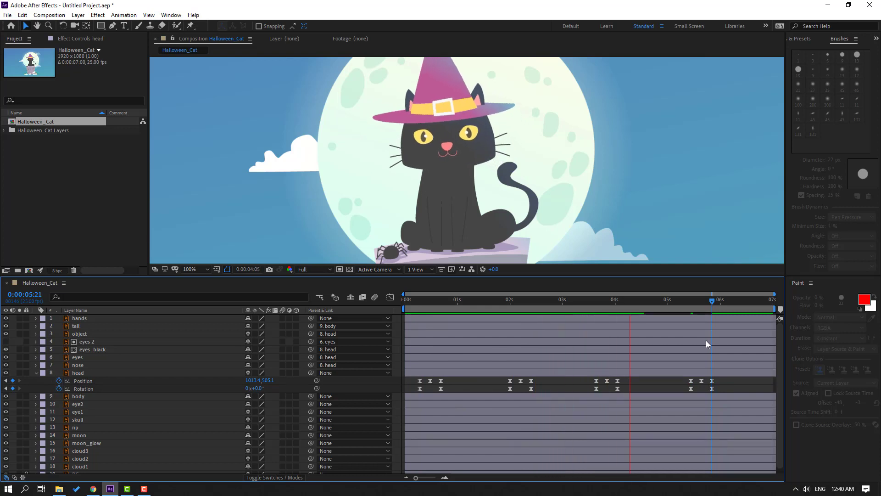
{"action": "left_click", "coordinate": [422, 301]}
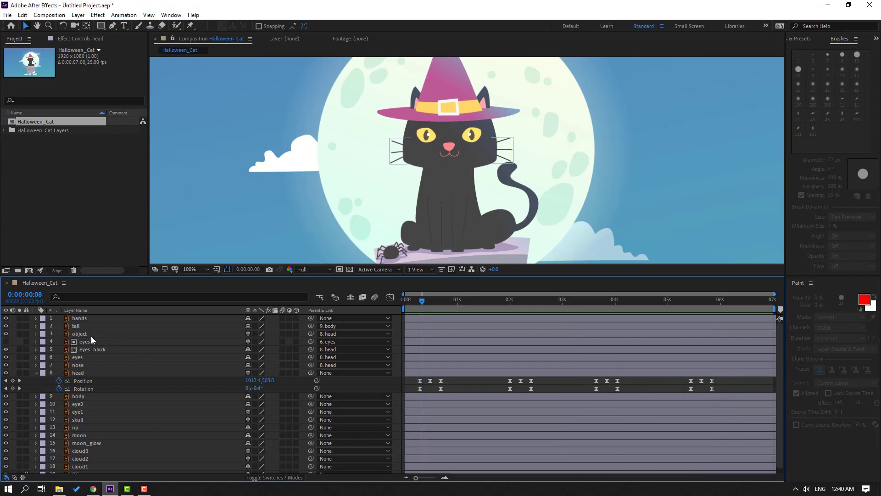
Step: Move the body layer's anchor point down to the body's bottom edge, soloing the layer while adjusting it
{"action": "left_click", "coordinate": [81, 399]}
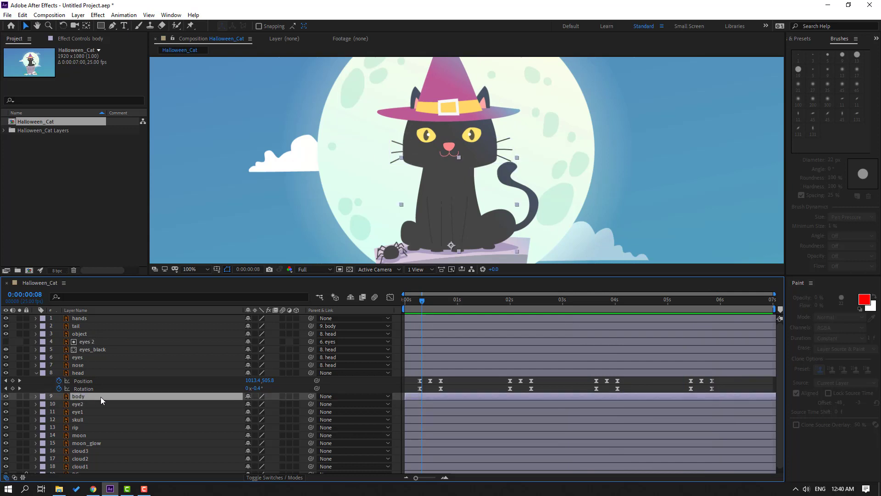
{"action": "left_click", "coordinate": [19, 396]}
{"action": "scroll", "coordinate": [476, 126], "scroll_direction": "up", "scroll_amount": 2}
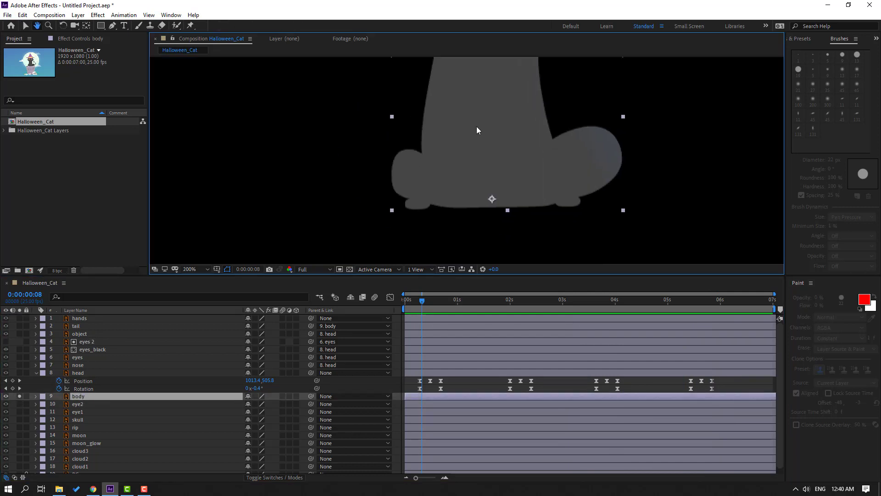
{"action": "scroll", "coordinate": [477, 125], "scroll_direction": "up", "scroll_amount": 1}
{"action": "left_click_drag", "start_coordinate": [494, 163], "coordinate": [396, 53]}
{"action": "left_click", "coordinate": [87, 26]}
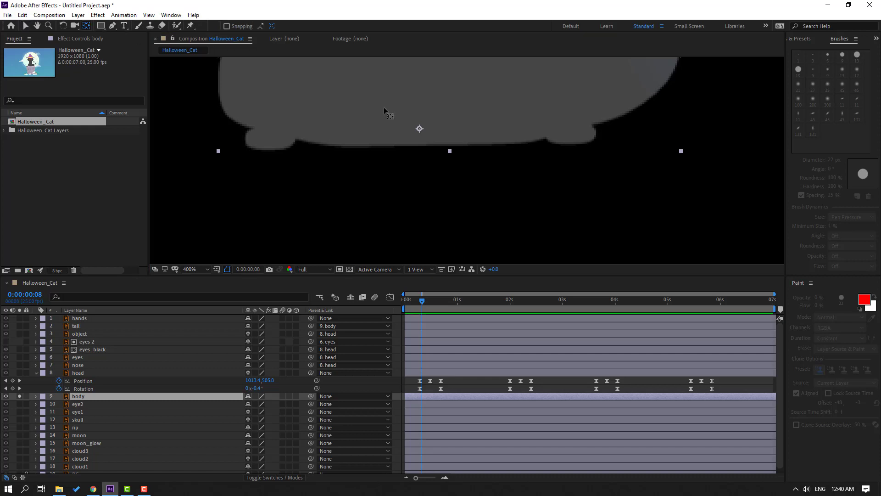
{"action": "left_click", "coordinate": [420, 129]}
{"action": "key", "text": "Return"}
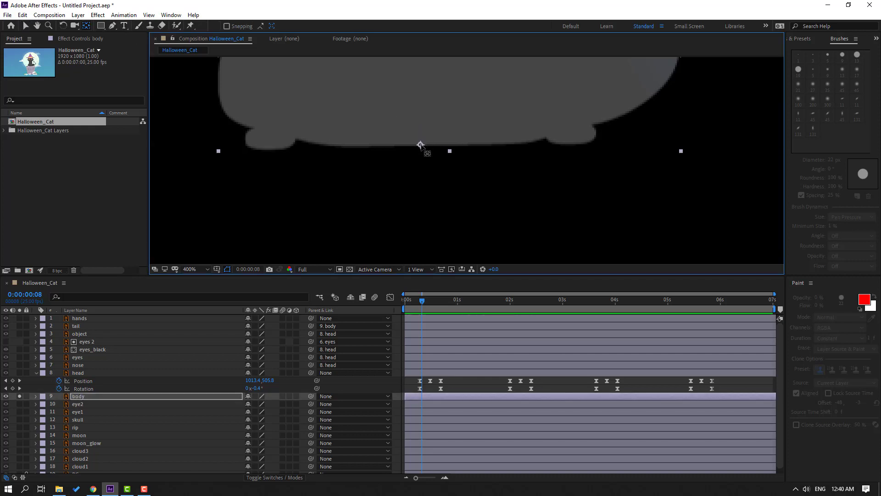
{"action": "left_click", "coordinate": [25, 25]}
{"action": "left_click", "coordinate": [20, 396]}
Step: Add a Scale keyframe to the body layer at 0:00:00:07 and set its vertical scale to 95% at 0:00:00:12
{"action": "scroll", "coordinate": [514, 132], "scroll_direction": "down", "scroll_amount": 2}
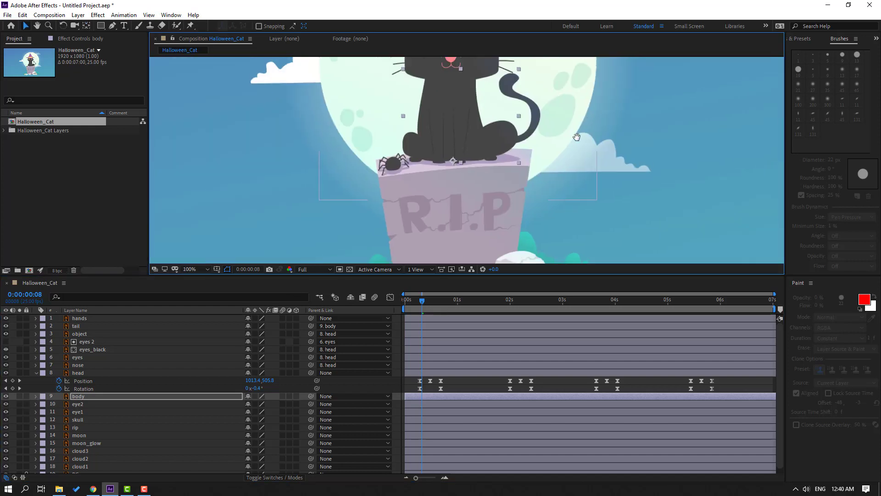
{"action": "left_click_drag", "start_coordinate": [576, 137], "coordinate": [553, 190]}
{"action": "key", "text": "j"}
{"action": "key", "text": "s"}
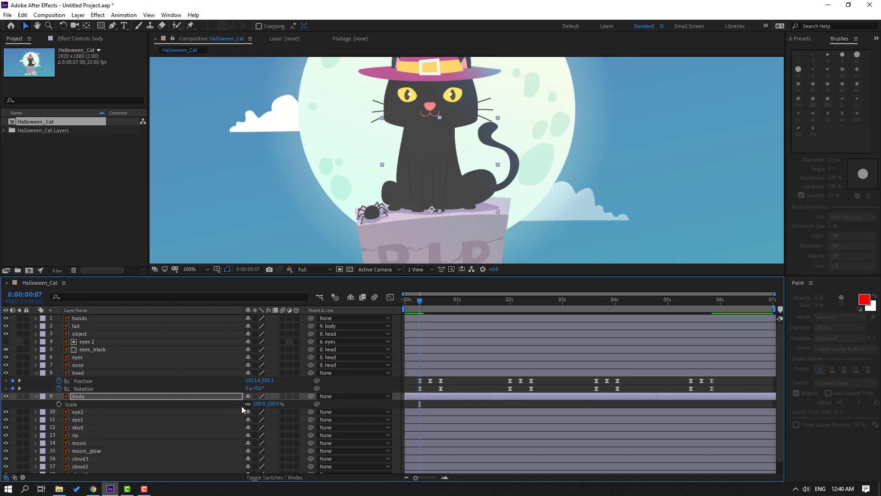
{"action": "left_click", "coordinate": [60, 404]}
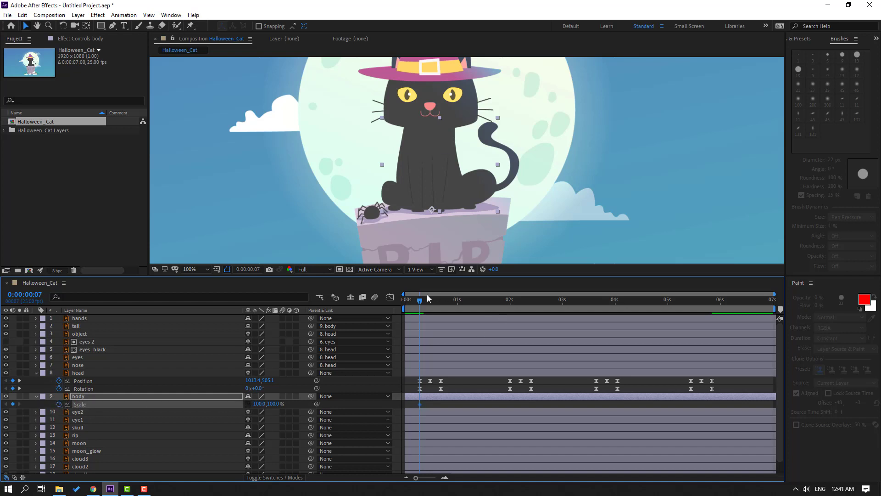
{"action": "left_click_drag", "start_coordinate": [422, 302], "coordinate": [430, 301]}
{"action": "left_click", "coordinate": [274, 404]}
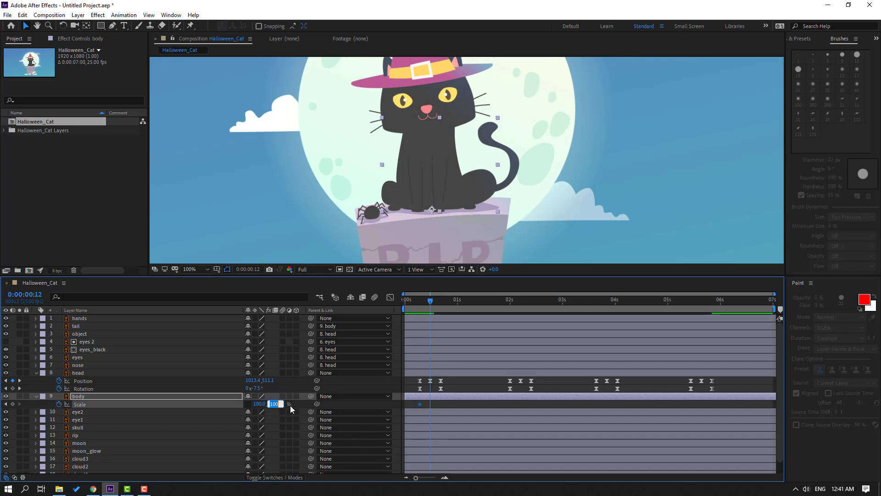
{"action": "type", "text": "95"}
{"action": "key", "text": "Return"}
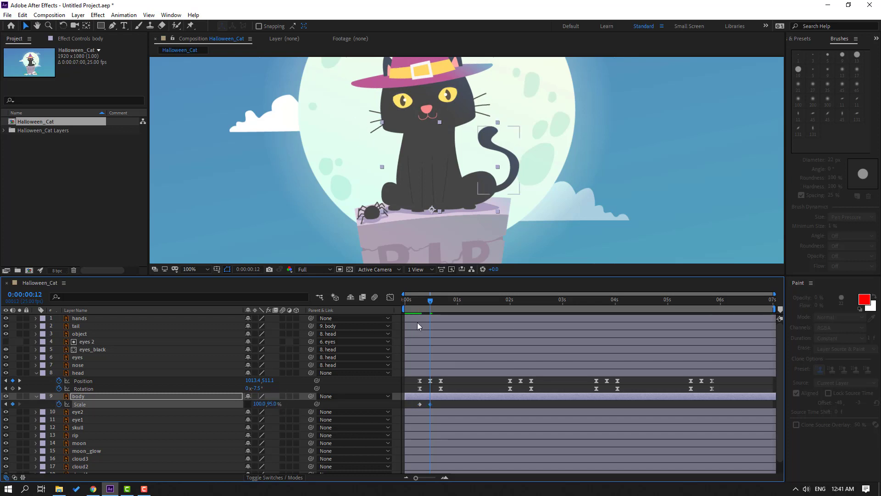
Step: Set the body's vertical scale to 100% at 0:00:00:17
{"action": "left_click_drag", "start_coordinate": [410, 302], "coordinate": [440, 308]}
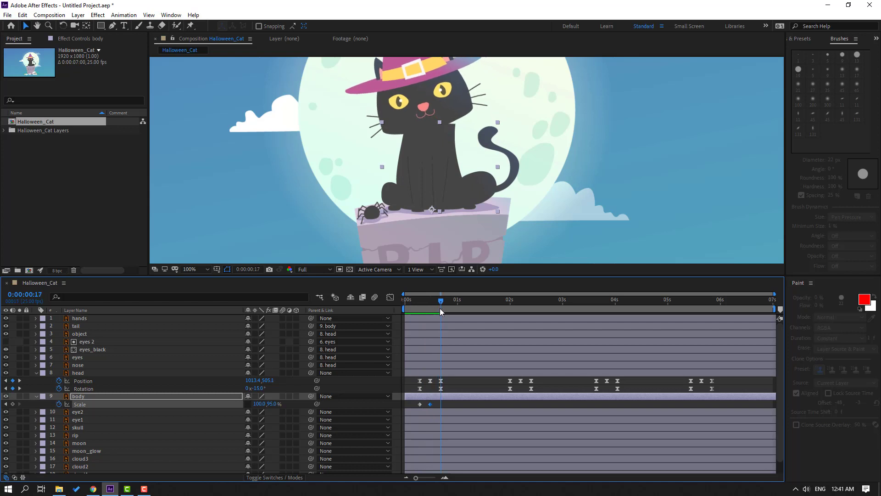
{"action": "left_click", "coordinate": [276, 404]}
{"action": "type", "text": "100"}
{"action": "key", "text": "Return"}
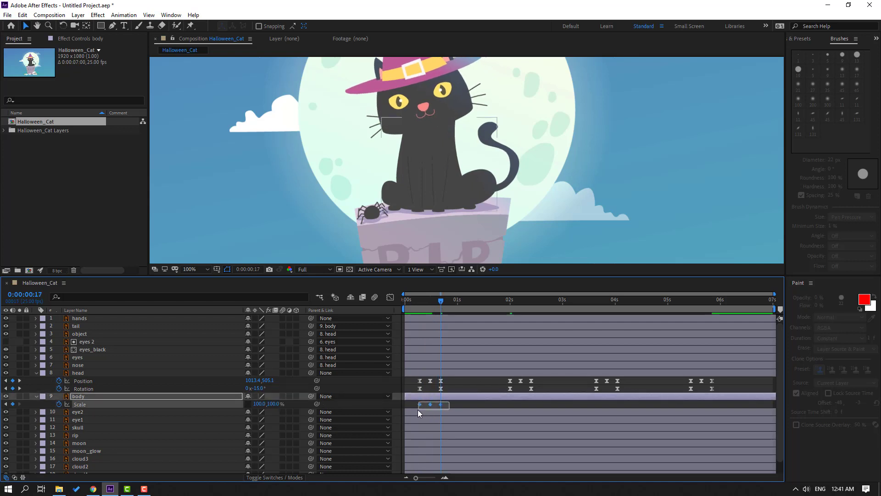
Step: Apply Easy Ease to the body's three Scale keyframes and preview the squash motion
{"action": "right_click", "coordinate": [421, 405]}
{"action": "mouse_move", "coordinate": [459, 399]}
{"action": "left_click", "coordinate": [571, 342]}
{"action": "key", "text": "space"}
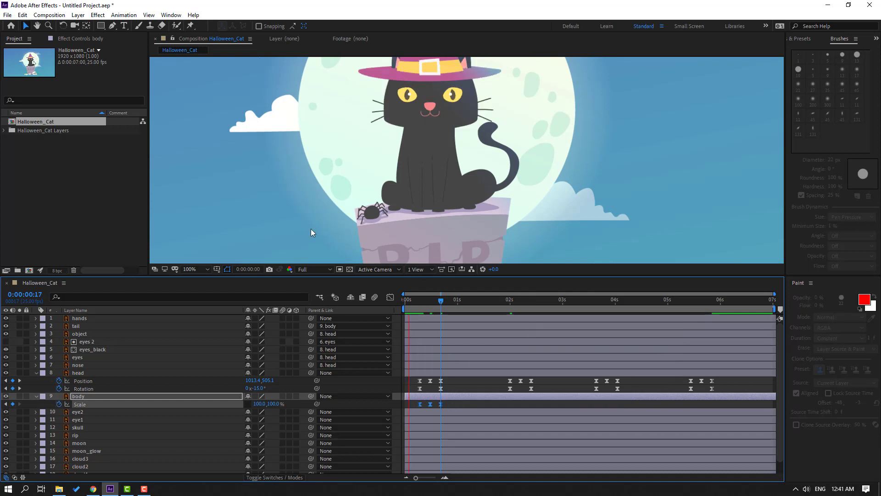
Step: Shift the body's three Scale keyframes slightly behind the head's first bounce, previewing the timing of the squash
{"action": "key", "text": "space"}
{"action": "left_click", "coordinate": [194, 269]}
{"action": "left_click", "coordinate": [205, 290]}
{"action": "key", "text": "space"}
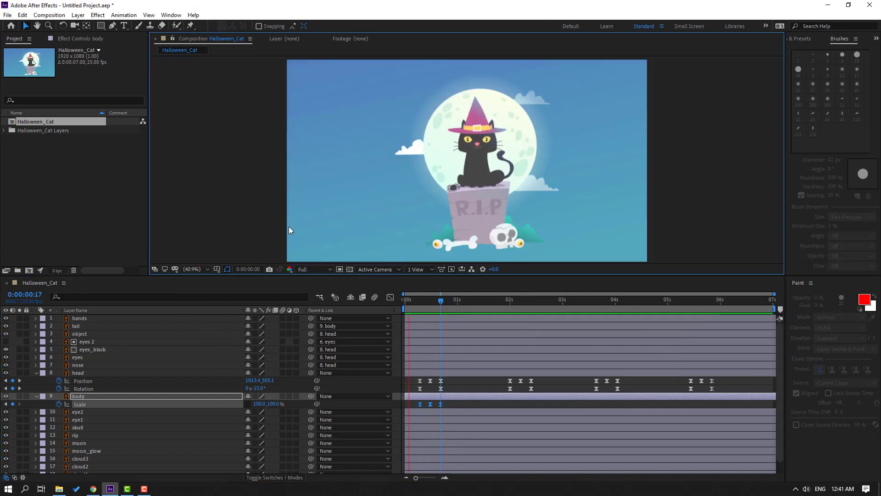
{"action": "key", "text": "space"}
{"action": "scroll", "coordinate": [290, 230], "scroll_direction": "up", "scroll_amount": 1}
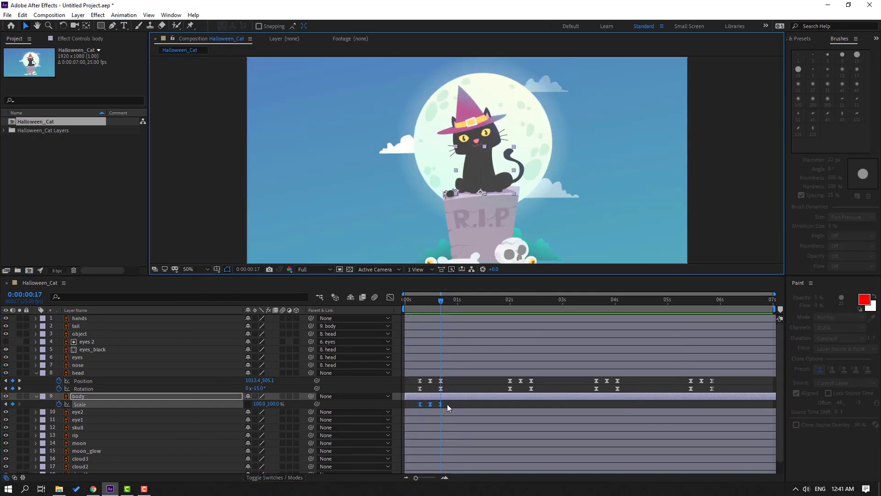
{"action": "left_click_drag", "start_coordinate": [440, 405], "coordinate": [446, 405]}
{"action": "key", "text": "space"}
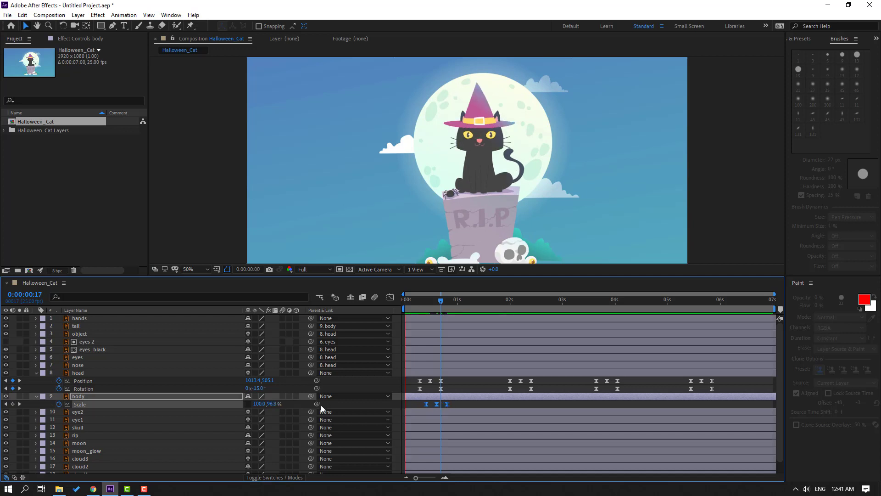
{"action": "key", "text": "space"}
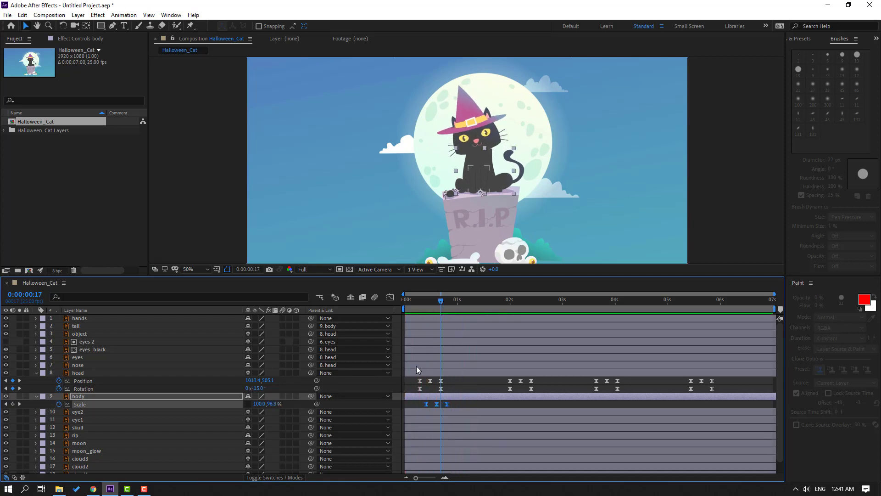
{"action": "left_click_drag", "start_coordinate": [437, 404], "coordinate": [432, 405]}
{"action": "key", "text": "space"}
{"action": "scroll", "coordinate": [483, 165], "scroll_direction": "up", "scroll_amount": 2}
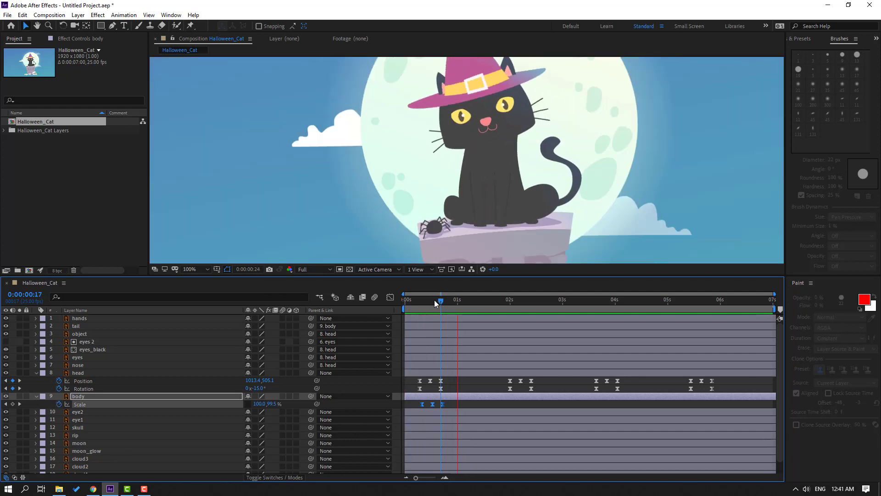
Step: Set the tail layer's parent to None and preview the animation from the start
{"action": "left_click_drag", "start_coordinate": [434, 299], "coordinate": [368, 313]}
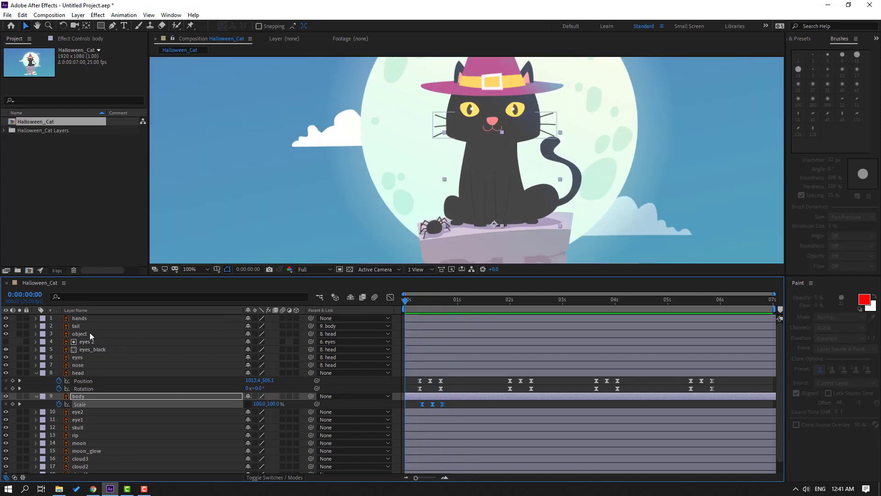
{"action": "left_click", "coordinate": [77, 326]}
{"action": "left_click", "coordinate": [329, 326]}
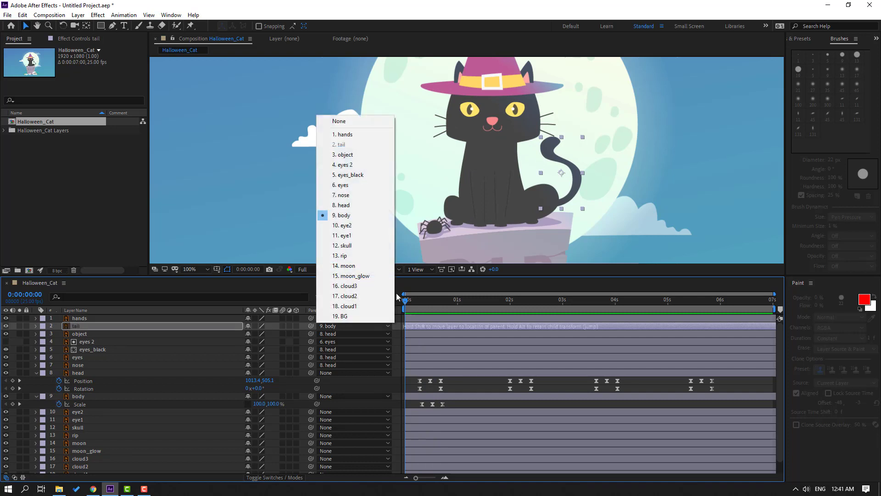
{"action": "left_click", "coordinate": [334, 122]}
{"action": "key", "text": "space"}
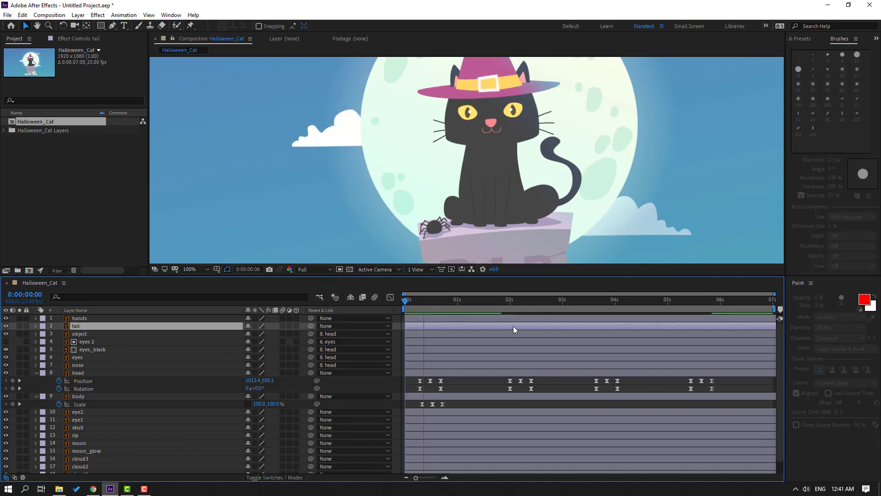
{"action": "key", "text": "space"}
{"action": "key", "text": "space"}
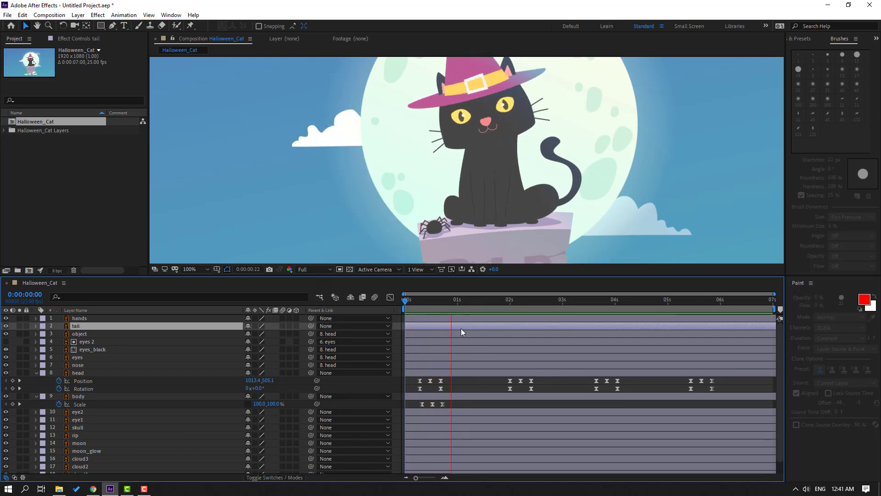
{"action": "key", "text": "space"}
Step: Copy the body's three Scale keyframes to the starts of the head's three remaining bounces, the last at 0:00:05:11, and preview the animation
{"action": "left_click_drag", "start_coordinate": [447, 407], "coordinate": [417, 401]}
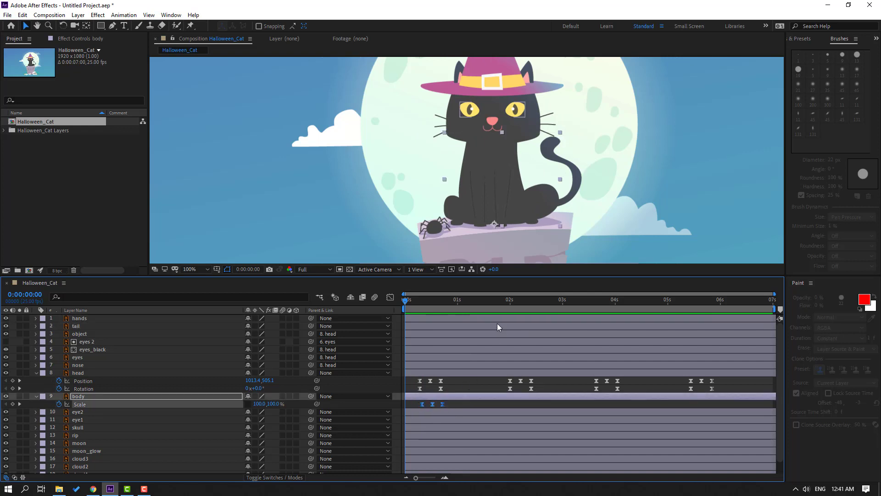
{"action": "left_click_drag", "start_coordinate": [467, 300], "coordinate": [596, 301]}
{"action": "key", "text": "ctrl+v"}
{"action": "key", "text": "ctrl+v"}
{"action": "left_click", "coordinate": [691, 302]}
{"action": "key", "text": "ctrl+v"}
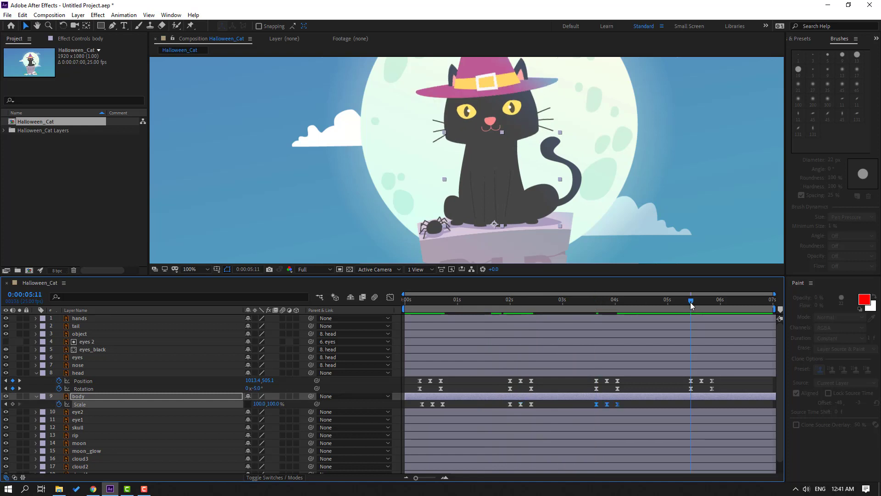
{"action": "scroll", "coordinate": [378, 164], "scroll_direction": "down", "scroll_amount": 2}
{"action": "key", "text": "space"}
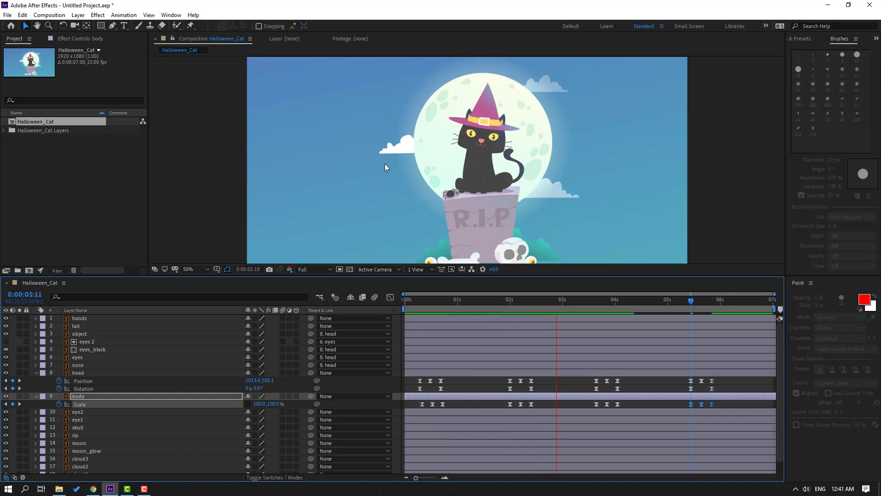
{"action": "scroll", "coordinate": [395, 167], "scroll_direction": "up", "scroll_amount": 2}
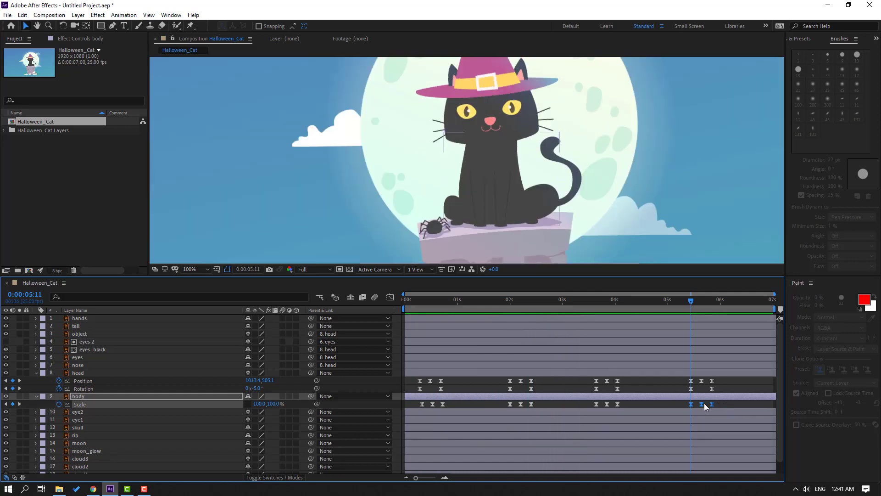
Step: Stretch all the body's Scale keyframes slightly in time and realign the last three squash groups with the head's bounces
{"action": "left_click_drag", "start_coordinate": [725, 403], "coordinate": [409, 409]}
{"action": "left_click_drag", "start_coordinate": [712, 404], "coordinate": [752, 406]}
{"action": "left_click_drag", "start_coordinate": [535, 406], "coordinate": [527, 406]}
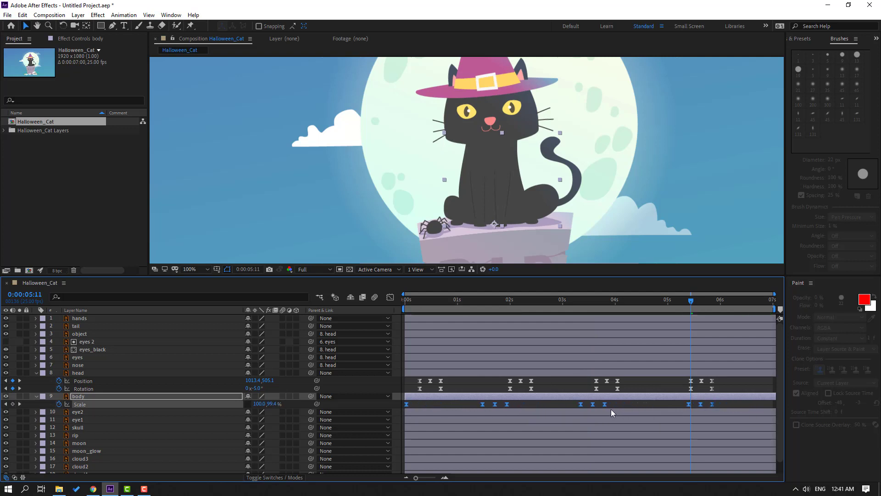
{"action": "left_click_drag", "start_coordinate": [649, 406], "coordinate": [600, 407]}
{"action": "left_click_drag", "start_coordinate": [752, 402], "coordinate": [693, 407]}
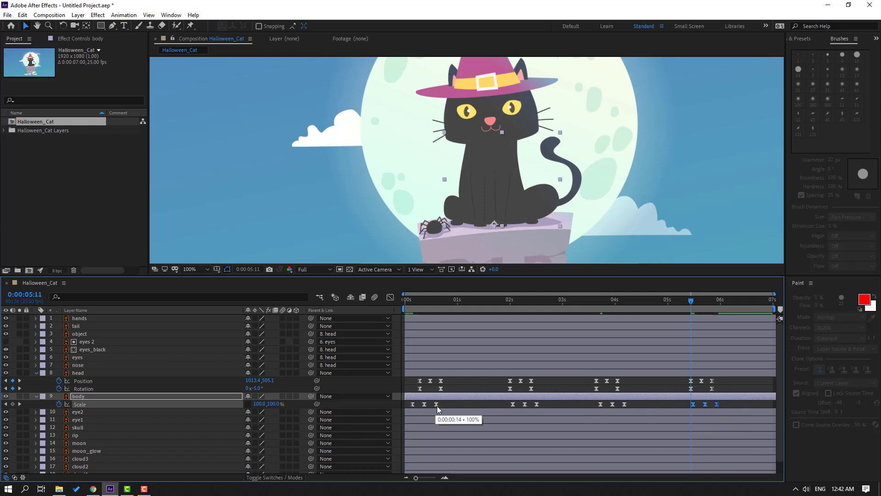
Step: Move the body's first three Scale keyframes to line up with the head's first bounce and preview the animation
{"action": "key", "text": "space"}
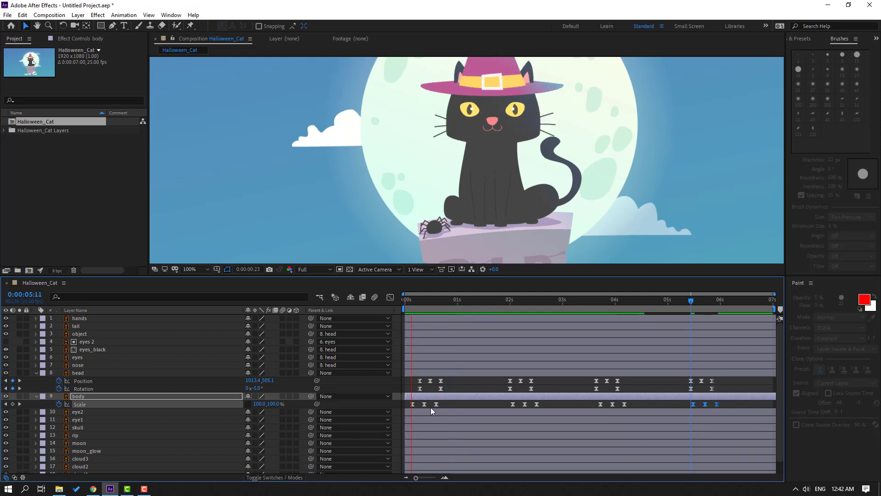
{"action": "key", "text": "space"}
{"action": "mouse_move", "coordinate": [445, 407]}
{"action": "left_mouse_down"}
{"action": "mouse_move", "coordinate": [409, 401]}
{"action": "mouse_move", "coordinate": [442, 405]}
{"action": "left_mouse_up"}
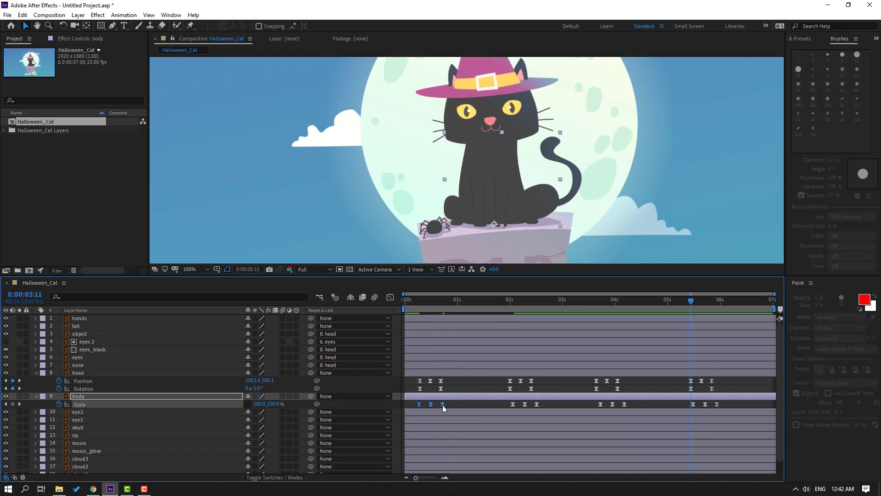
{"action": "key", "text": "space"}
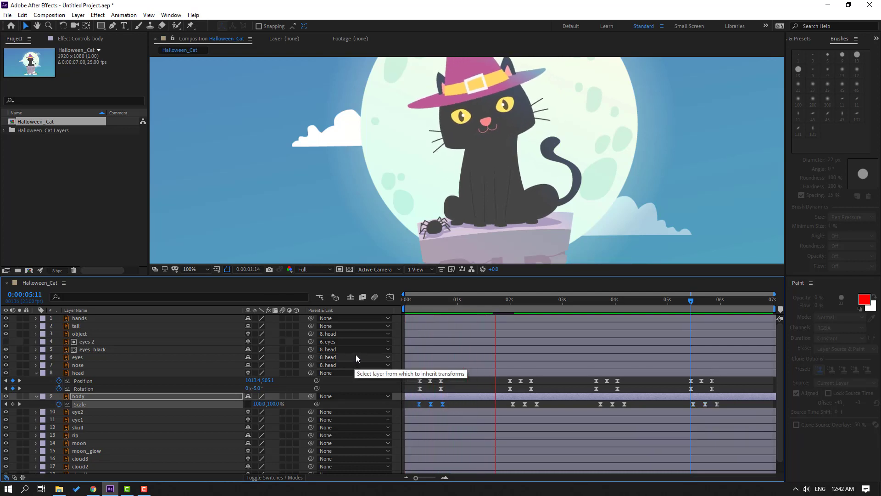
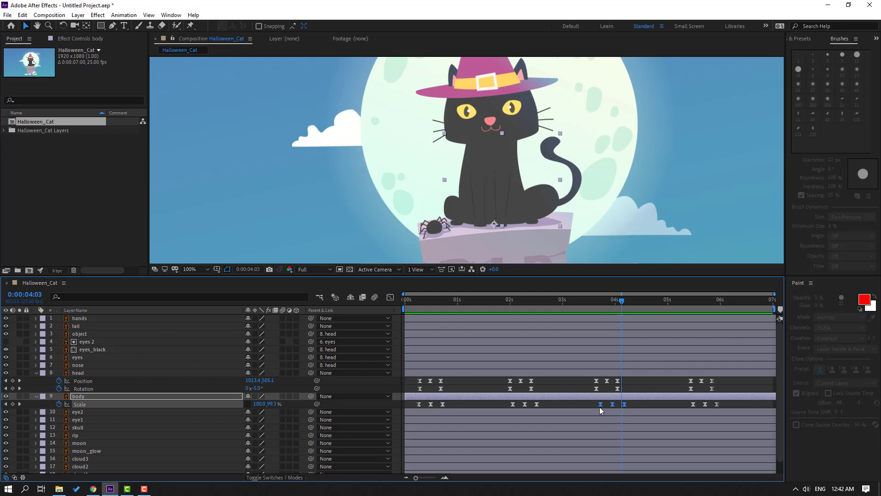
Step: Align the body's third Scale keyframe group with the head's third bounce and start Scale keyframing on the eyes layer at 0:00:00:09
{"action": "left_click_drag", "start_coordinate": [599, 406], "coordinate": [595, 407]}
{"action": "left_click", "coordinate": [424, 299]}
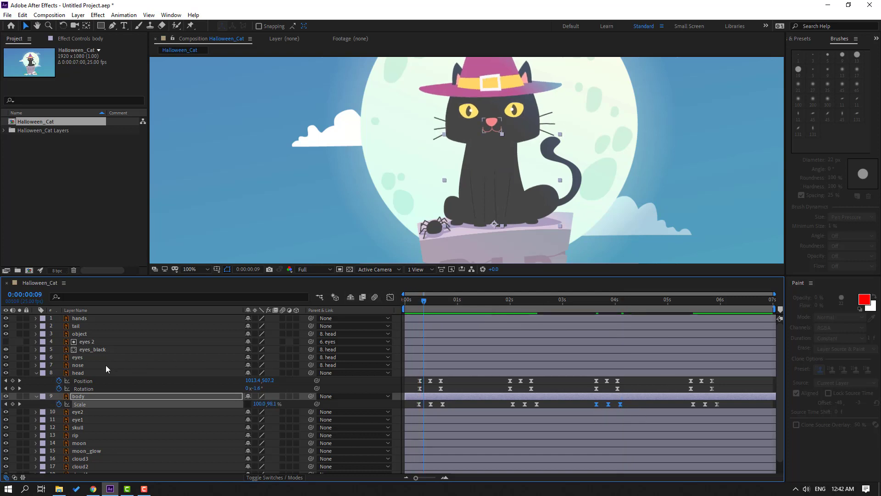
{"action": "left_click", "coordinate": [80, 358]}
{"action": "key", "text": "s"}
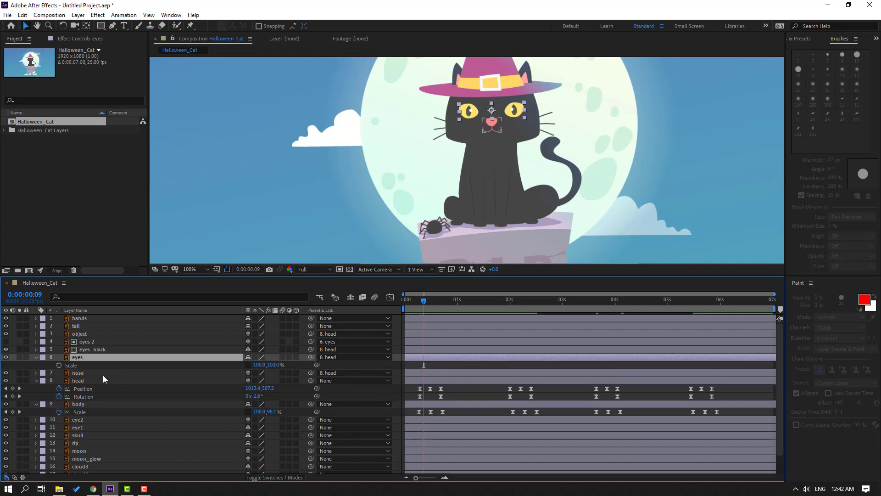
{"action": "left_click", "coordinate": [59, 366]}
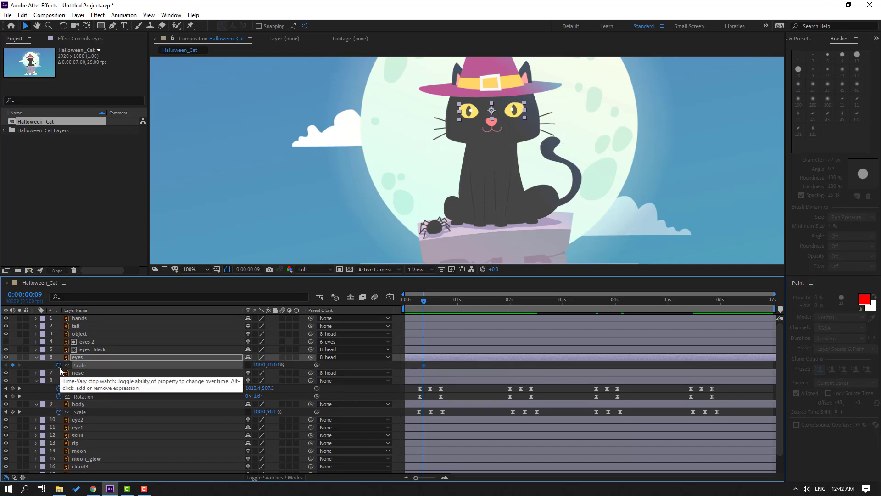
Step: Key the eyes layer's vertical scale to 5% at 0:00:00:12 and back to 100% at 0:00:00:15 for a blink
{"action": "key", "text": "Page_Down"}
{"action": "key", "text": "Page_Down"}
{"action": "key", "text": "Page_Down"}
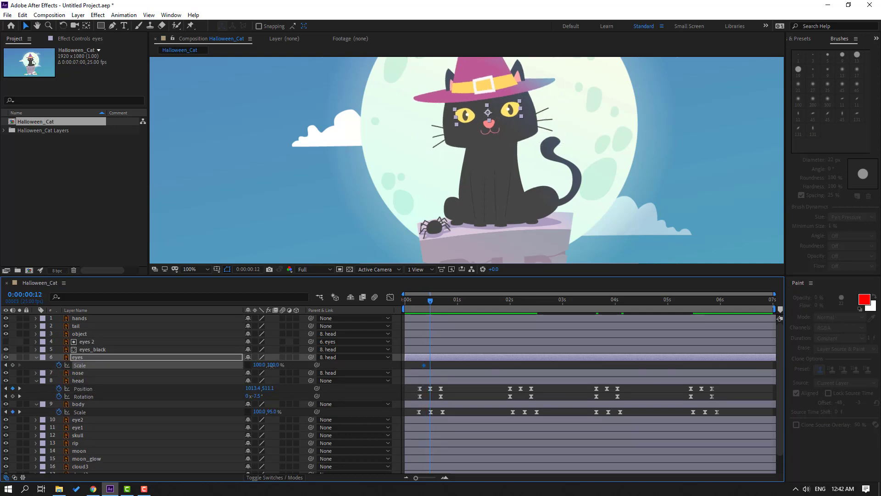
{"action": "left_click", "coordinate": [271, 365]}
{"action": "type", "text": "5"}
{"action": "key", "text": "Return"}
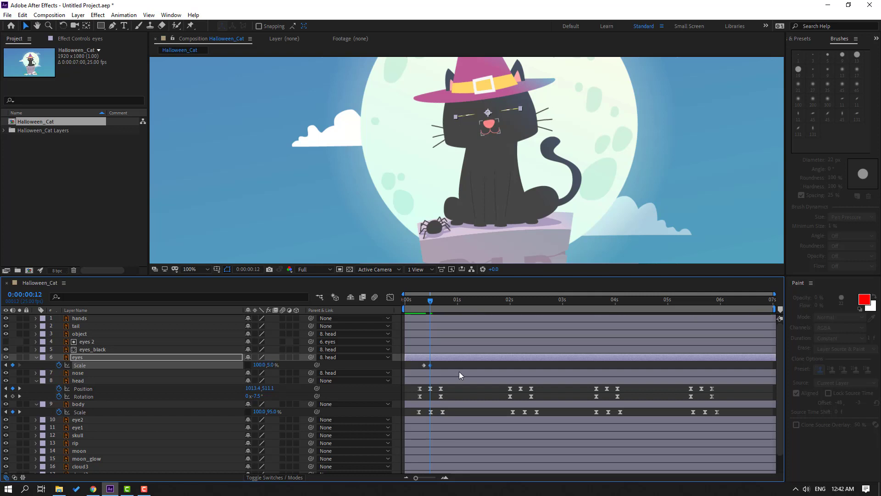
{"action": "key", "text": "Page_Down"}
{"action": "key", "text": "Page_Down"}
{"action": "key", "text": "Page_Down"}
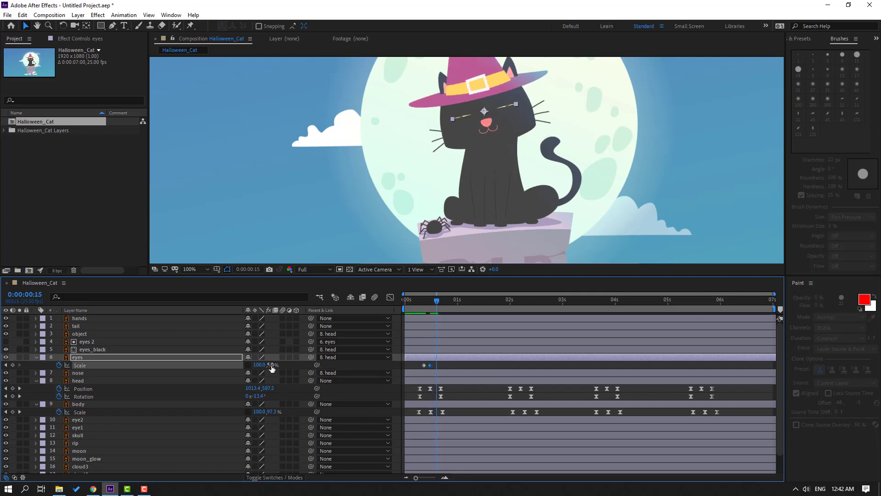
{"action": "type", "text": "100"}
{"action": "key", "text": "Return"}
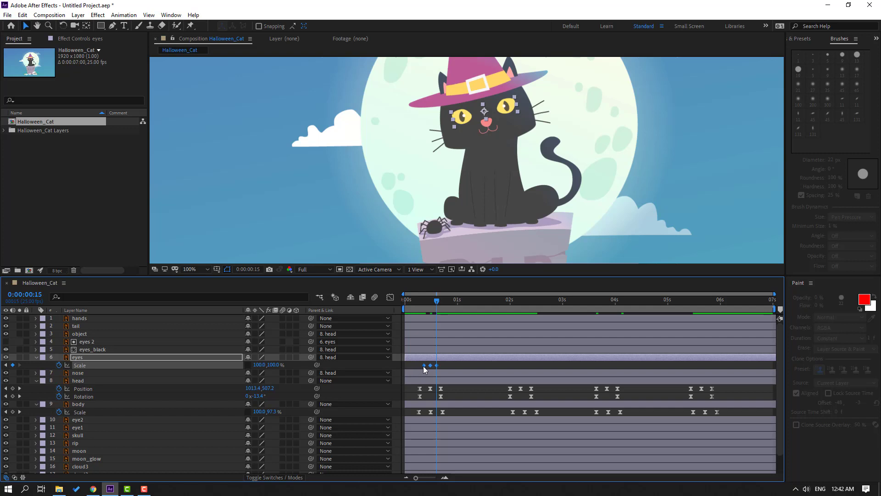
Step: Apply Easy Ease to the eyes' three Scale keyframes and preview the blink
{"action": "right_click", "coordinate": [423, 366]}
{"action": "mouse_move", "coordinate": [432, 361]}
{"action": "left_click", "coordinate": [569, 390]}
{"action": "key", "text": "space"}
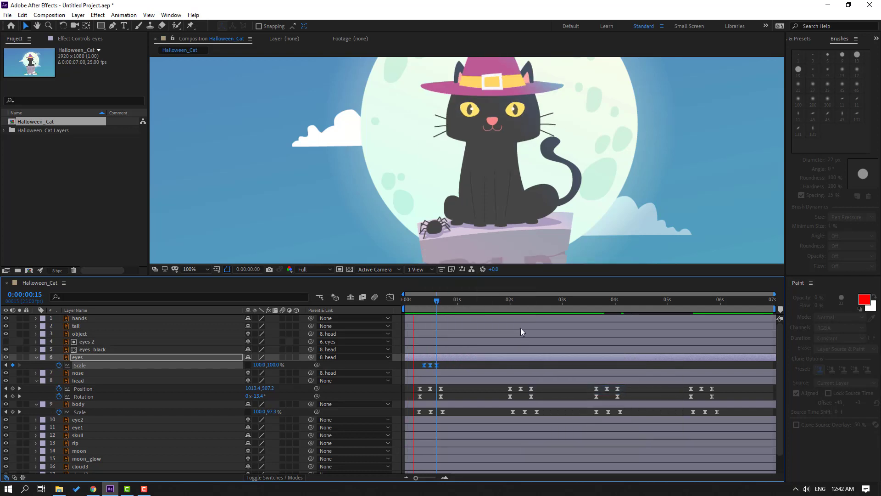
{"action": "key", "text": "space"}
Step: Copy the eyes' blink keyframes to 0:00:02:03, 0:00:03:18 and 0:00:05:12, and preview the whole animation
{"action": "left_click_drag", "start_coordinate": [443, 364], "coordinate": [415, 365]}
{"action": "left_click_drag", "start_coordinate": [440, 299], "coordinate": [516, 308]}
{"action": "key", "text": "ctrl+v"}
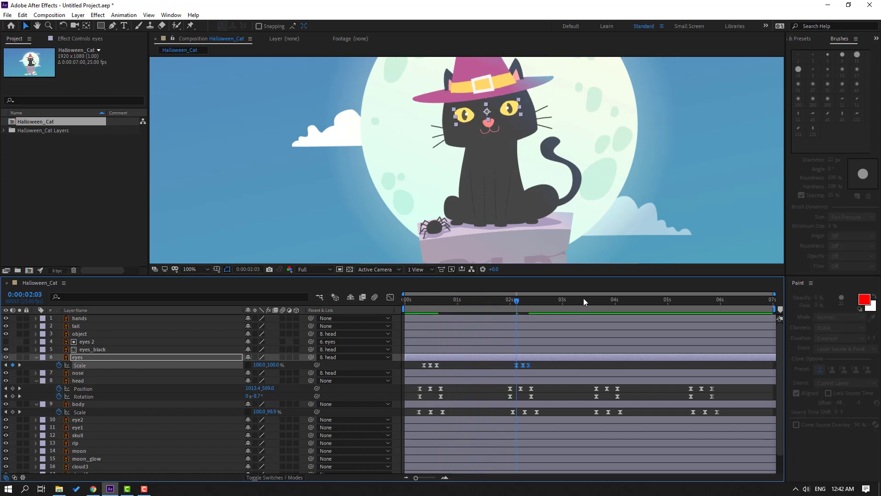
{"action": "left_click", "coordinate": [599, 299]}
{"action": "key", "text": "ctrl+v"}
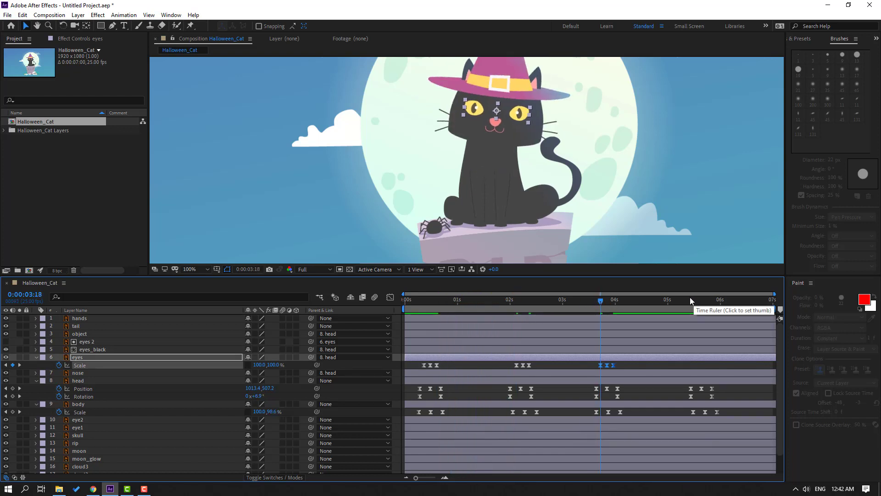
{"action": "left_click", "coordinate": [693, 299]}
{"action": "key", "text": "ctrl+v"}
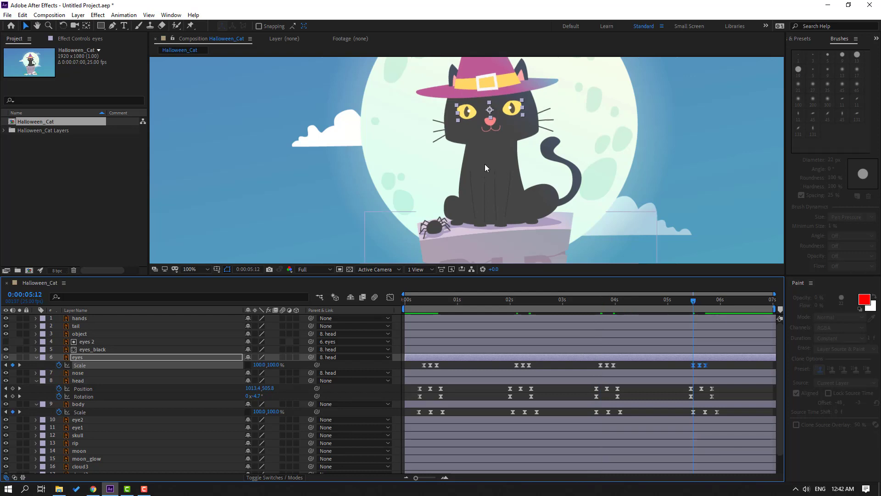
{"action": "scroll", "coordinate": [485, 164], "scroll_direction": "down", "scroll_amount": 2}
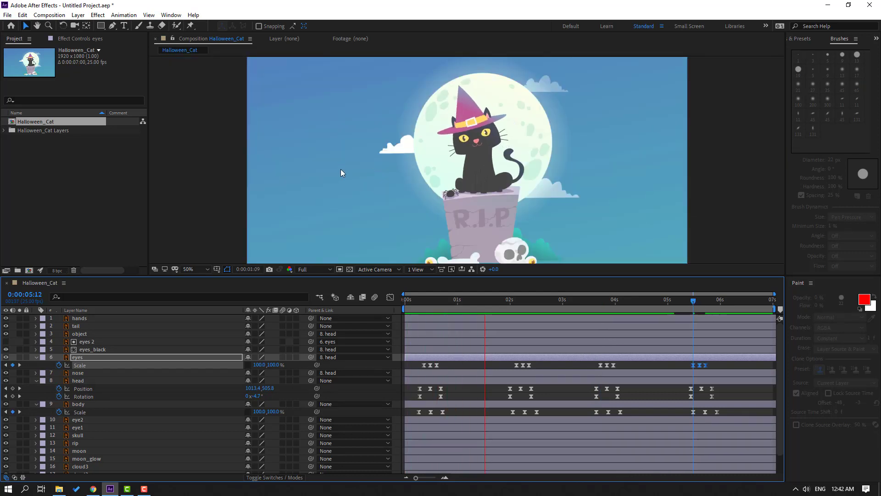
{"action": "key", "text": "space"}
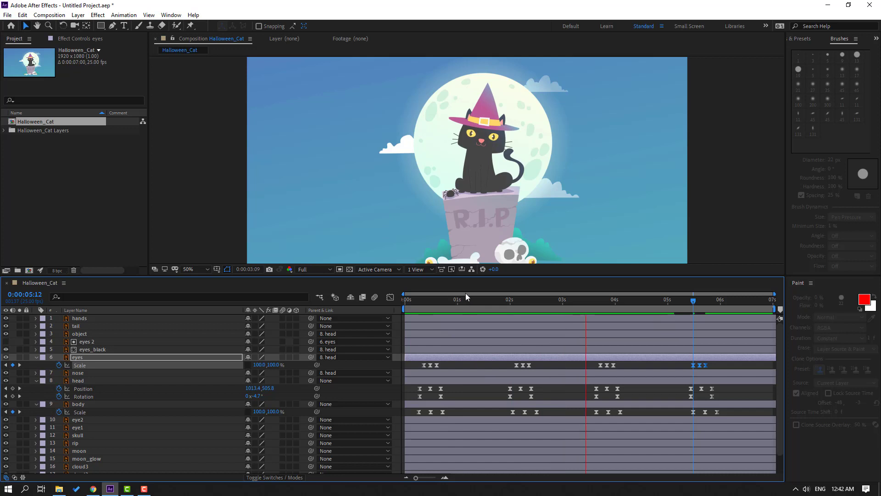
Step: Start Position keyframing on the eyes_black layer at 0:00:00:04 and advance two frames to 0:00:00:06
{"action": "scroll", "coordinate": [468, 134], "scroll_direction": "up", "scroll_amount": 4}
{"action": "left_click_drag", "start_coordinate": [423, 298], "coordinate": [413, 299]}
{"action": "key", "text": "ctrl+Up"}
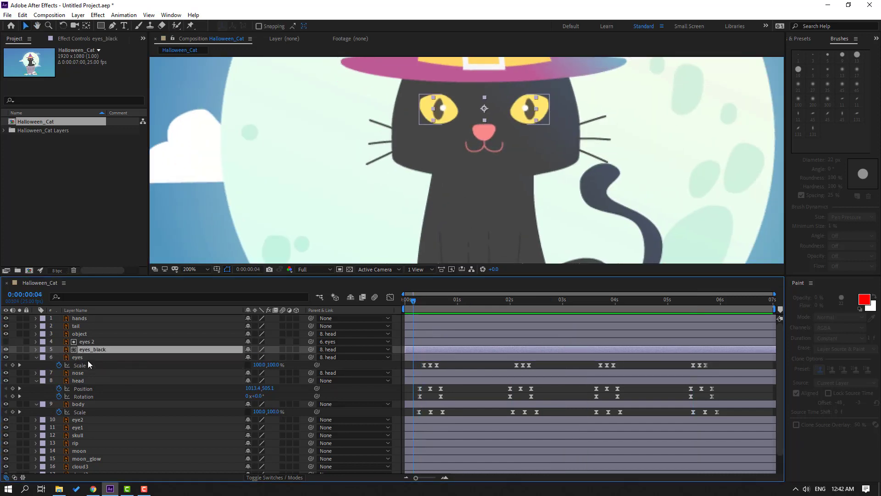
{"action": "key", "text": "alt+shift+p"}
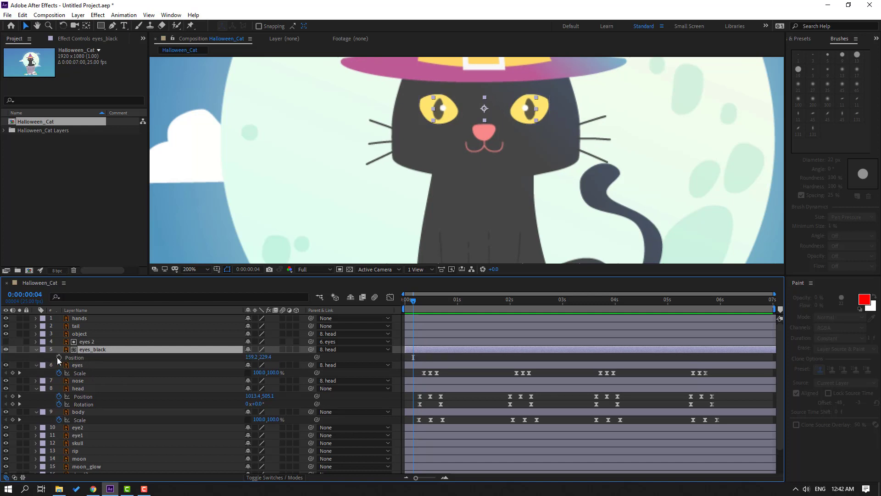
{"action": "scroll", "coordinate": [468, 142], "scroll_direction": "up", "scroll_amount": 2}
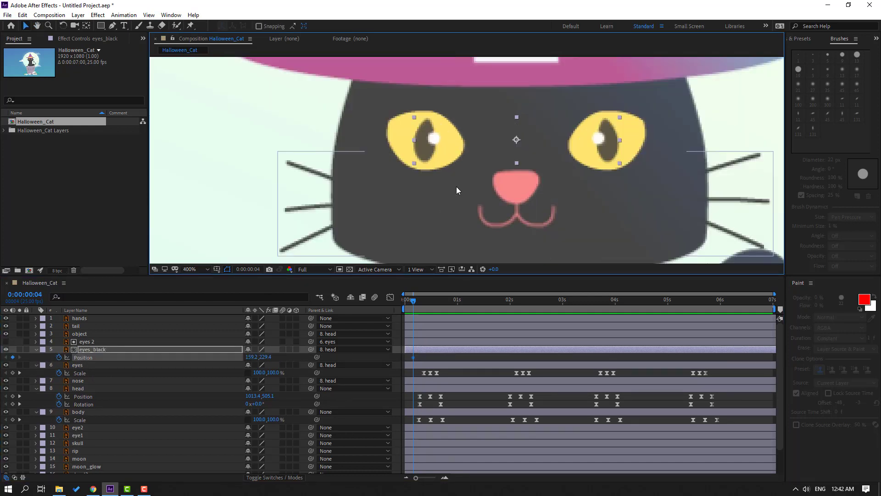
{"action": "key", "text": "Page_Down"}
{"action": "key", "text": "Page_Down"}
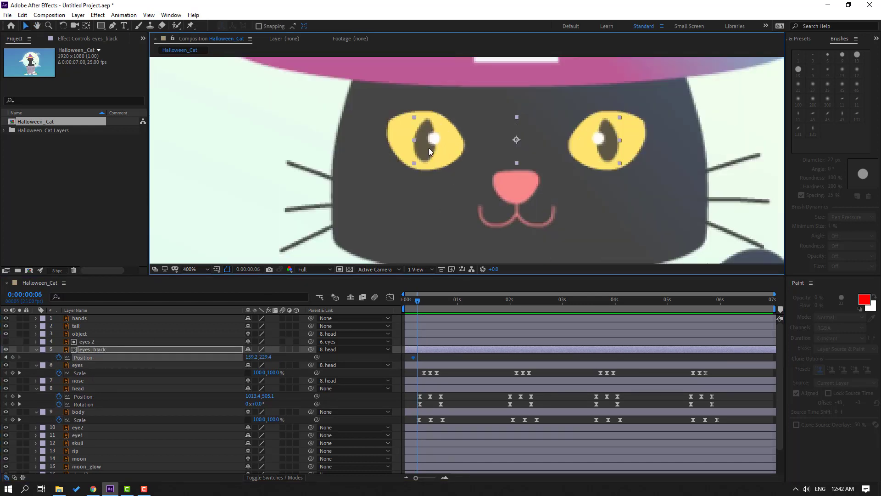
Step: Try shifting the pupils slightly to the cat's eyes' left side at 0:00:00:06 and scrub through the motion
{"action": "key", "text": "Left"}
{"action": "key", "text": "Left"}
{"action": "key", "text": "Left"}
{"action": "key", "text": "Left"}
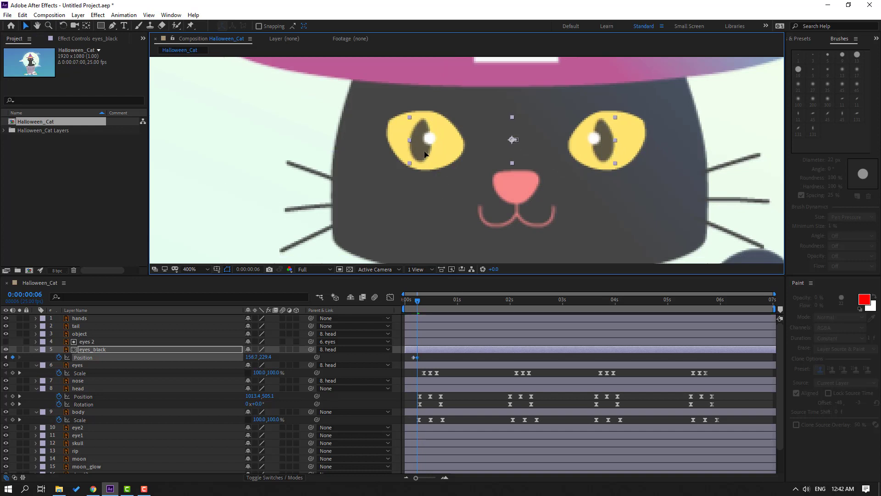
{"action": "mouse_move", "coordinate": [406, 301]}
{"action": "left_mouse_down"}
{"action": "mouse_move", "coordinate": [437, 303]}
{"action": "mouse_move", "coordinate": [420, 302]}
{"action": "left_mouse_up"}
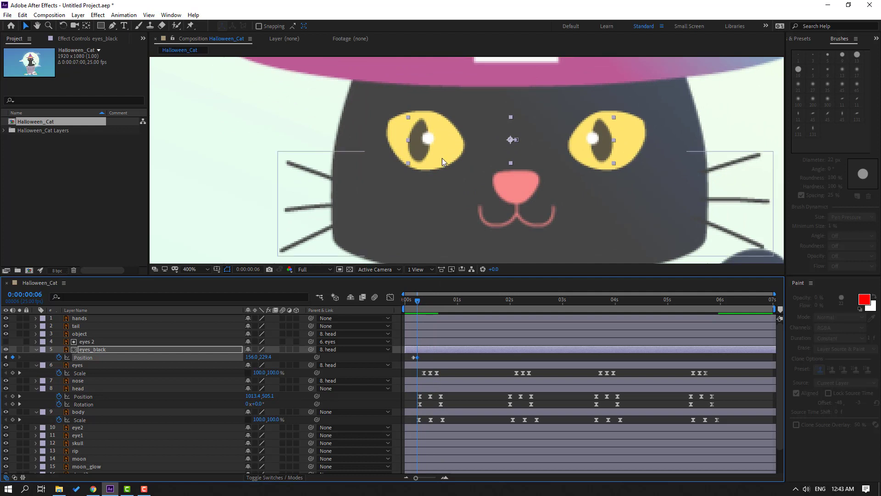
Step: Shift the pupils rightward to Position 166.2, 229.4 at 0:00:00:06 and apply Easy Ease to both Position keyframes
{"action": "left_click_drag", "start_coordinate": [419, 148], "coordinate": [437, 147]}
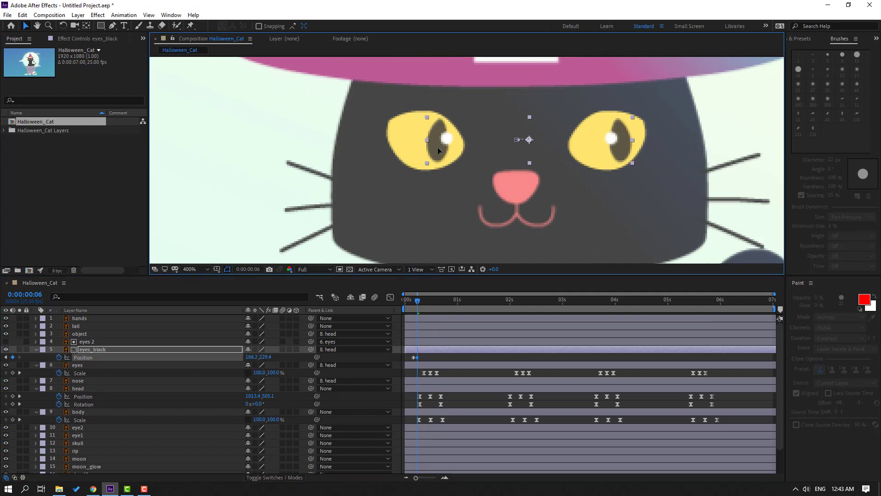
{"action": "right_click", "coordinate": [416, 357]}
{"action": "mouse_move", "coordinate": [495, 472]}
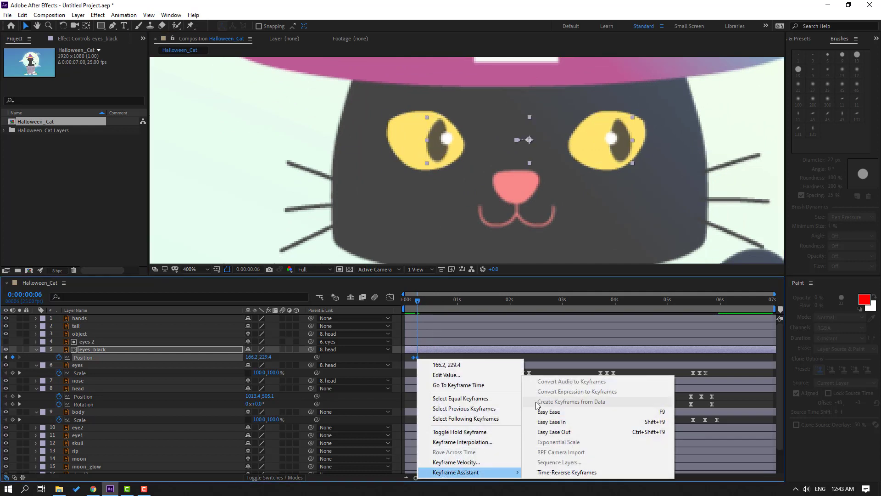
{"action": "left_click", "coordinate": [592, 410]}
Step: Move both eyes_black Position keyframes in time onto the first blink and preview the animation
{"action": "left_click_drag", "start_coordinate": [434, 358], "coordinate": [434, 358]}
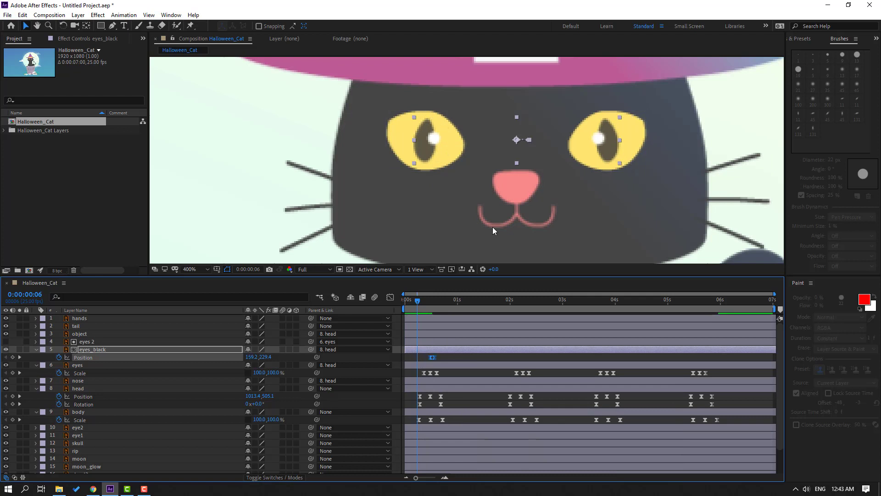
{"action": "scroll", "coordinate": [487, 225], "scroll_direction": "down", "scroll_amount": 2}
{"action": "key", "text": "space"}
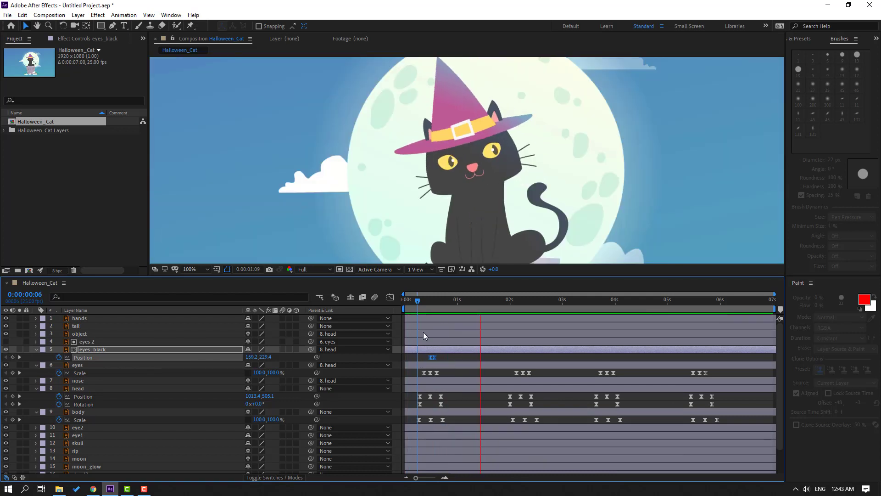
Step: Add an eyes_black Position keyframe at 0:00:01:03, then lower the pupils to about 167, 235.9 at 0:00:01:05
{"action": "left_click_drag", "start_coordinate": [419, 301], "coordinate": [464, 303]}
{"action": "left_click", "coordinate": [12, 357]}
{"action": "scroll", "coordinate": [466, 147], "scroll_direction": "up", "scroll_amount": 1}
{"action": "scroll", "coordinate": [467, 158], "scroll_direction": "up", "scroll_amount": 1}
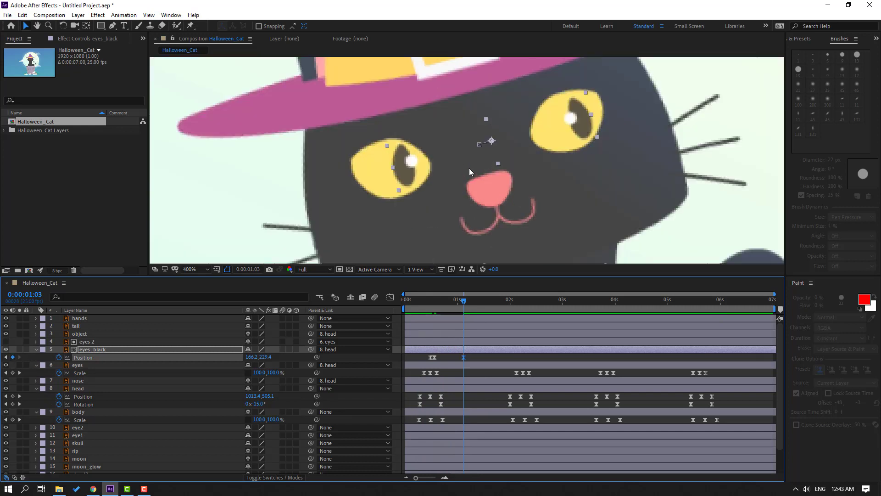
{"action": "key", "text": "Page_Down"}
{"action": "key", "text": "Page_Down"}
{"action": "left_click_drag", "start_coordinate": [406, 172], "coordinate": [410, 183]}
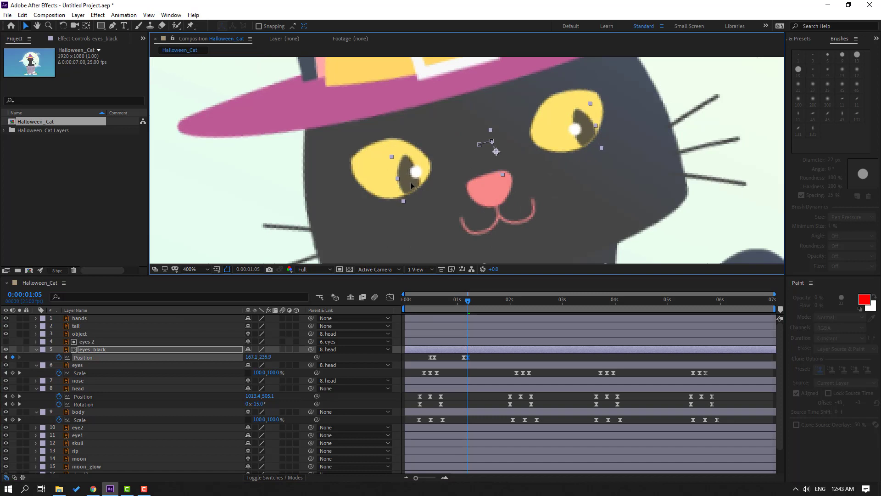
Step: Key eyes_black Position at 0:00:01:14, move the pupils to 172.4, 232.6 at 0:00:01:16, and shift the pair forward a few frames
{"action": "left_click_drag", "start_coordinate": [459, 303], "coordinate": [487, 305]}
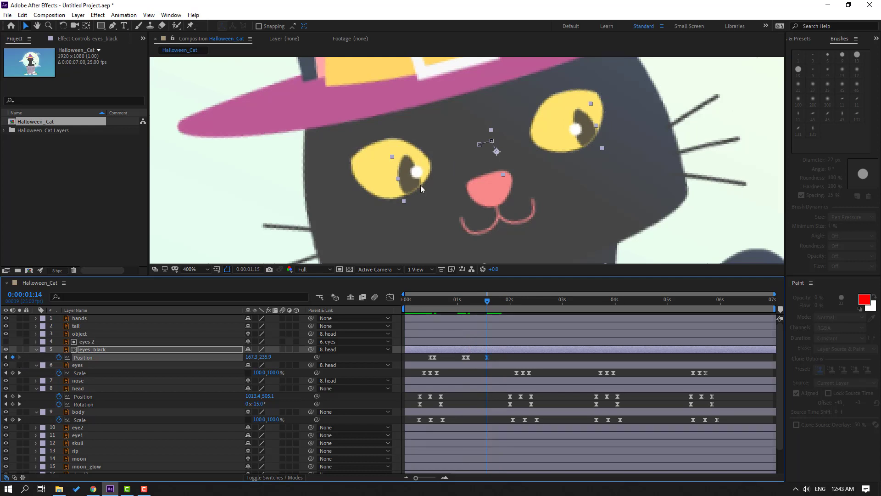
{"action": "key", "text": "Page_Down"}
{"action": "key", "text": "Page_Down"}
{"action": "left_click_drag", "start_coordinate": [410, 183], "coordinate": [417, 174]}
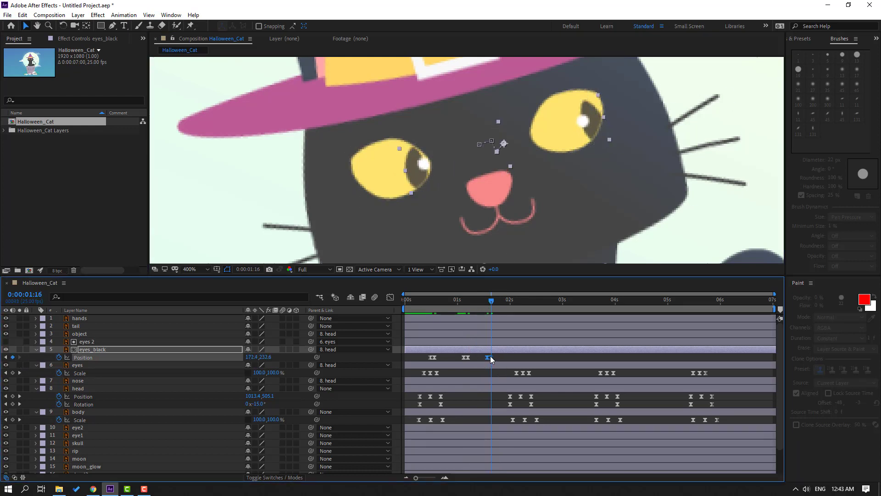
{"action": "left_click_drag", "start_coordinate": [489, 357], "coordinate": [500, 357]}
Step: Add an eyes_black Position keyframe at 0:00:02:01 and shift the pupils leftward to about 149.2, 228.6 at 0:00:02:03
{"action": "left_click_drag", "start_coordinate": [500, 299], "coordinate": [512, 301]}
{"action": "left_click", "coordinate": [13, 357]}
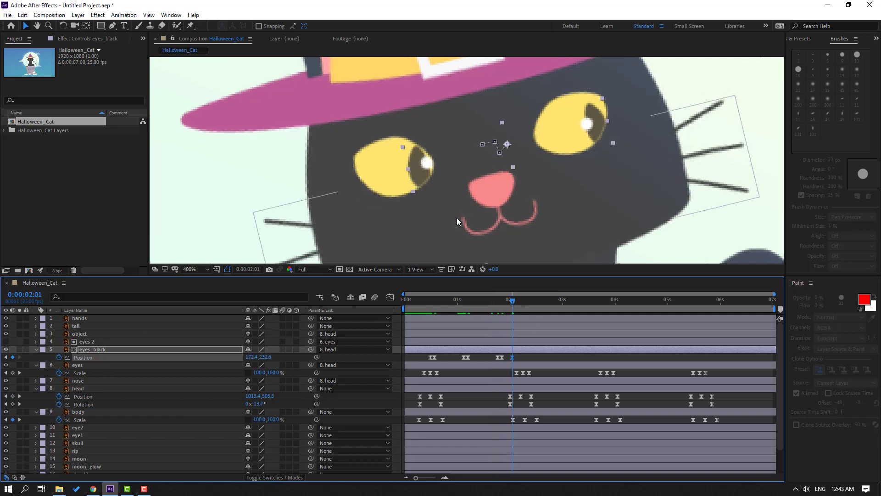
{"action": "key", "text": "Page_Down"}
{"action": "key", "text": "Page_Down"}
{"action": "left_click_drag", "start_coordinate": [433, 179], "coordinate": [388, 179]}
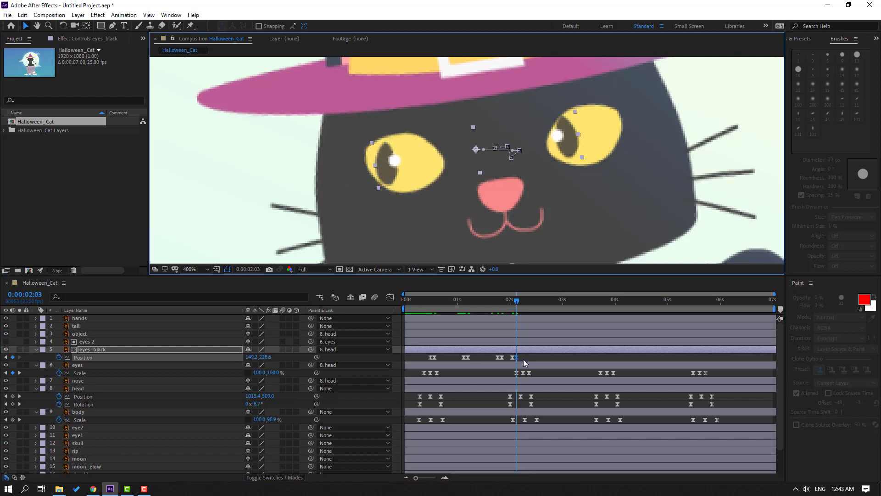
Step: Move the last two eyes_black Position keyframes onto the second blink and preview the animation
{"action": "mouse_move", "coordinate": [523, 359]}
{"action": "left_mouse_down"}
{"action": "mouse_move", "coordinate": [512, 358]}
{"action": "mouse_move", "coordinate": [520, 358]}
{"action": "left_mouse_up"}
{"action": "key", "text": "slash"}
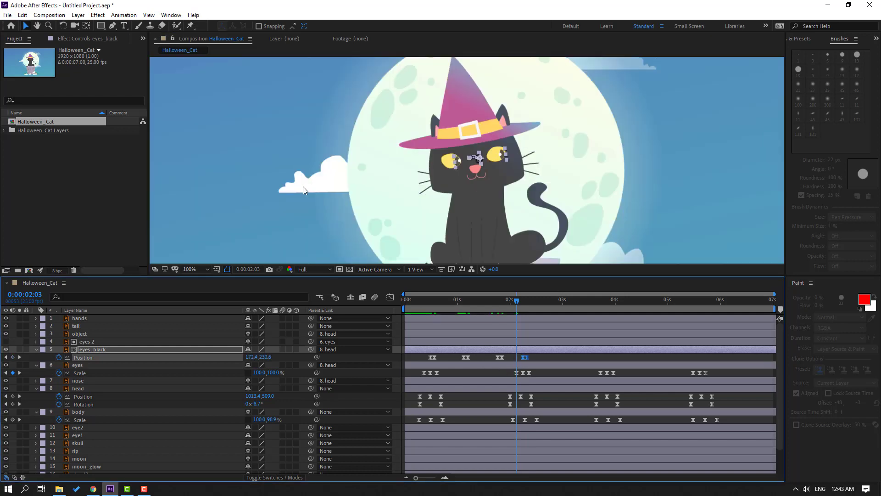
{"action": "key", "text": "space"}
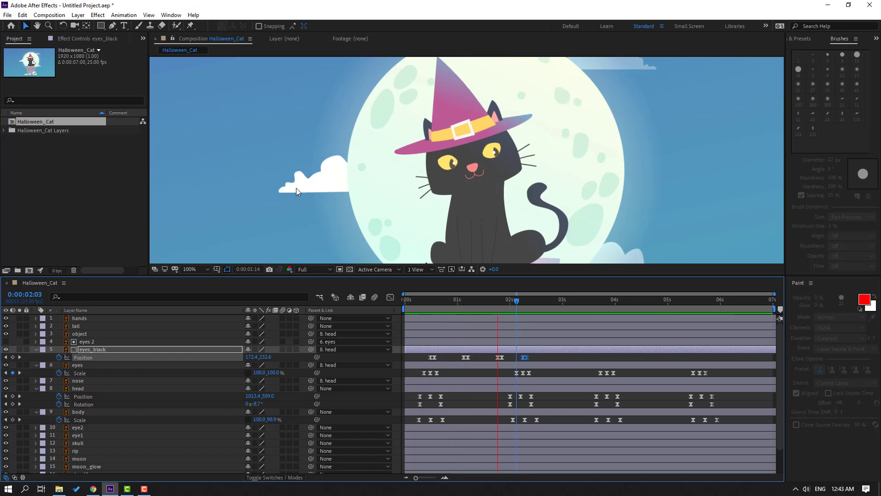
{"action": "scroll", "coordinate": [433, 191], "scroll_direction": "down", "scroll_amount": 1}
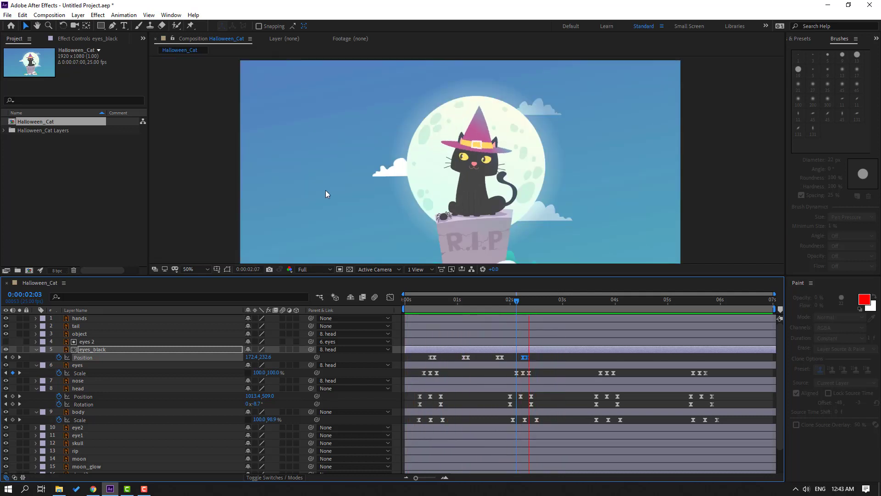
{"action": "key", "text": "space"}
Step: Add an eyes_black Position keyframe at 0:00:02:18, then raise the pupils to about 148.7, 223.6 at 0:00:02:20
{"action": "key", "text": "slash"}
{"action": "left_click_drag", "start_coordinate": [515, 304], "coordinate": [549, 309]}
{"action": "key", "text": "period"}
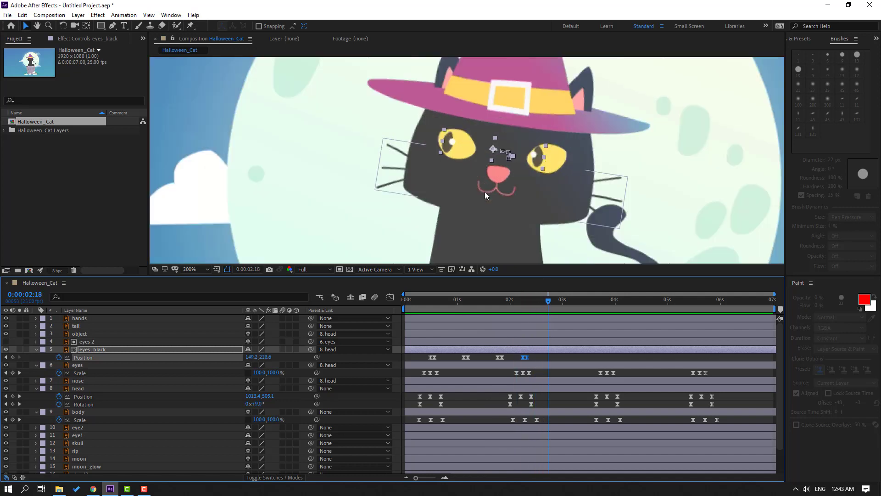
{"action": "left_click", "coordinate": [14, 363]}
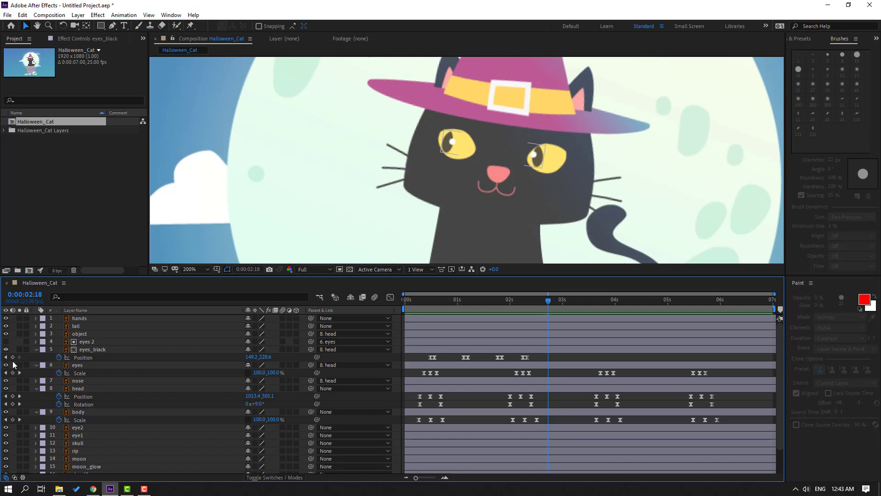
{"action": "left_click", "coordinate": [13, 357]}
{"action": "key", "text": "Page_Down"}
{"action": "key", "text": "Page_Down"}
{"action": "key", "text": "period"}
{"action": "key", "text": "period"}
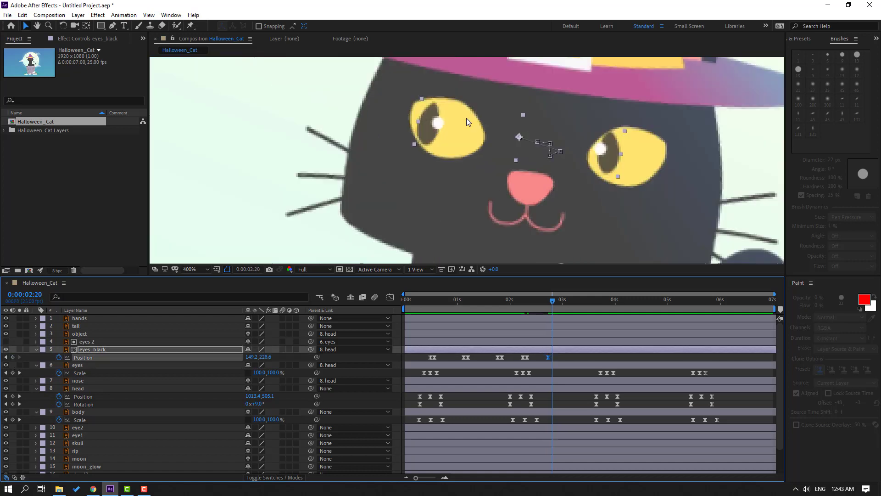
{"action": "key", "text": "comma"}
{"action": "left_click_drag", "start_coordinate": [428, 123], "coordinate": [429, 116]}
{"action": "key", "text": "space"}
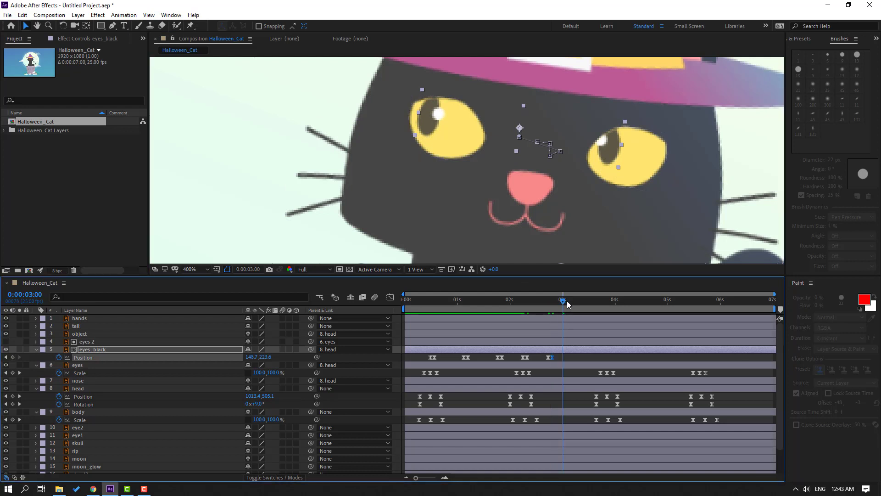
Step: Add an eyes_black Position keyframe at 0:00:03:03 and lower the pupils to about 150.0, 232.0 at 0:00:03:05
{"action": "left_click", "coordinate": [13, 357]}
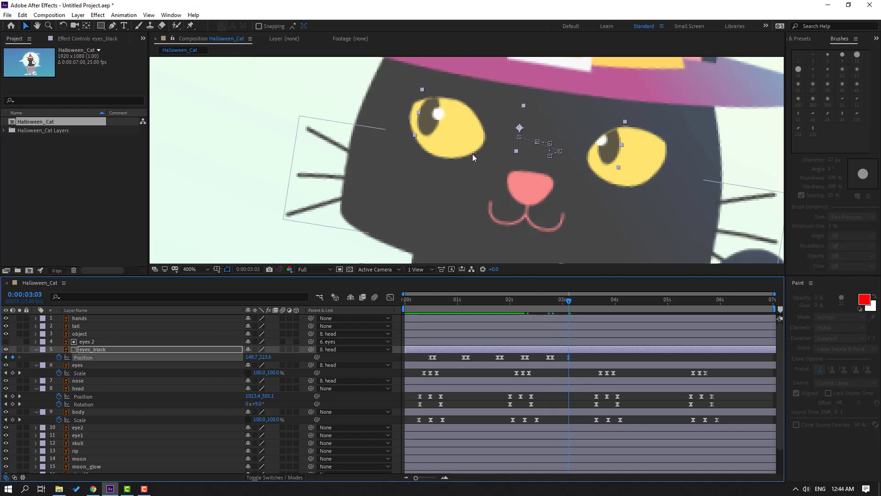
{"action": "key", "text": "Page_Down"}
{"action": "key", "text": "Page_Down"}
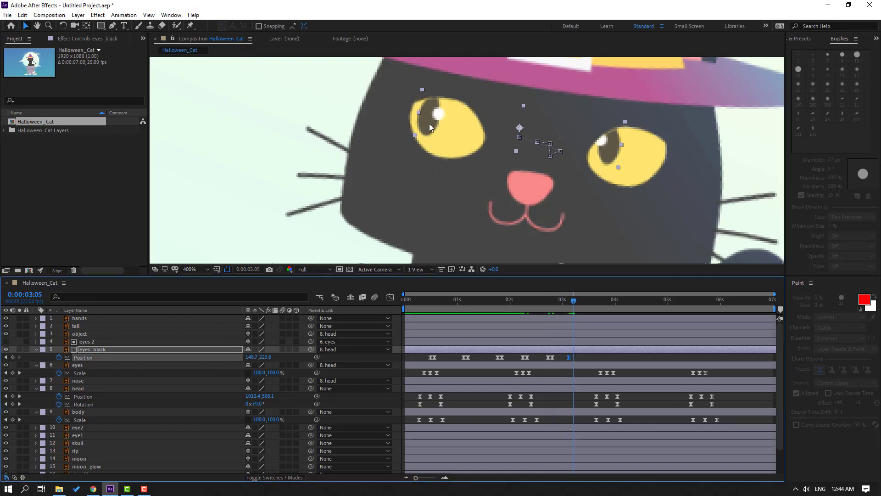
{"action": "left_click_drag", "start_coordinate": [429, 123], "coordinate": [430, 141]}
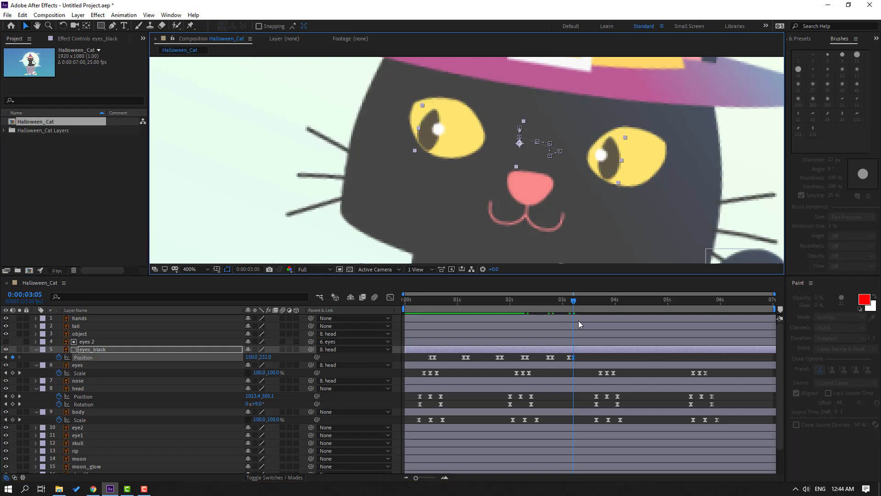
Step: Key eyes_black Position at 0:00:03:13 and move the pupils across the eyes to about 172.5, 230.2 at 0:00:03:15
{"action": "left_click", "coordinate": [584, 303]}
{"action": "left_click_drag", "start_coordinate": [584, 307], "coordinate": [590, 305]}
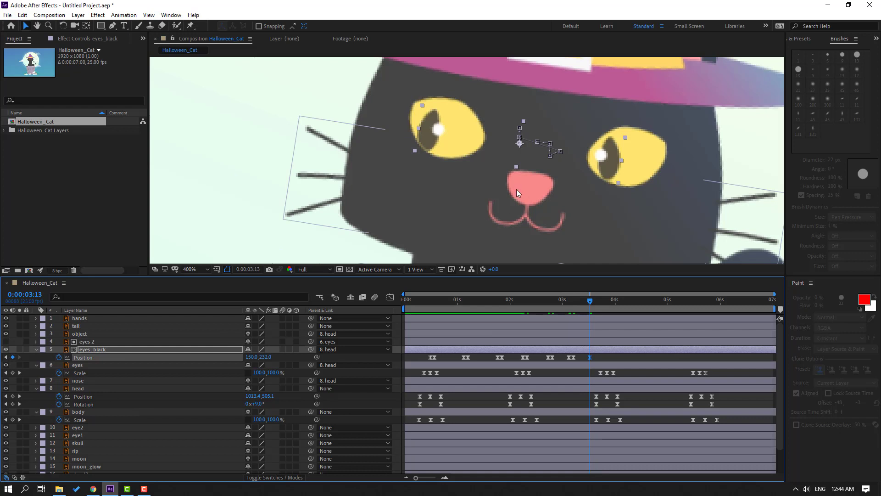
{"action": "key", "text": "Page_Down"}
{"action": "key", "text": "Page_Down"}
{"action": "left_click_drag", "start_coordinate": [428, 137], "coordinate": [469, 140]}
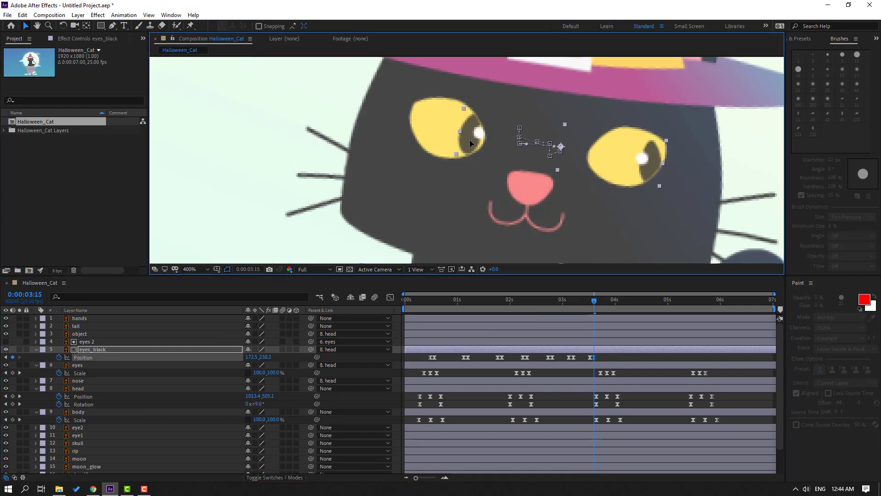
Step: Move the last two eyes_black Position keyframes onto the third blink, starting at 0:00:03:19, and preview the animation
{"action": "left_click", "coordinate": [590, 361]}
{"action": "left_click_drag", "start_coordinate": [590, 361], "coordinate": [601, 359]}
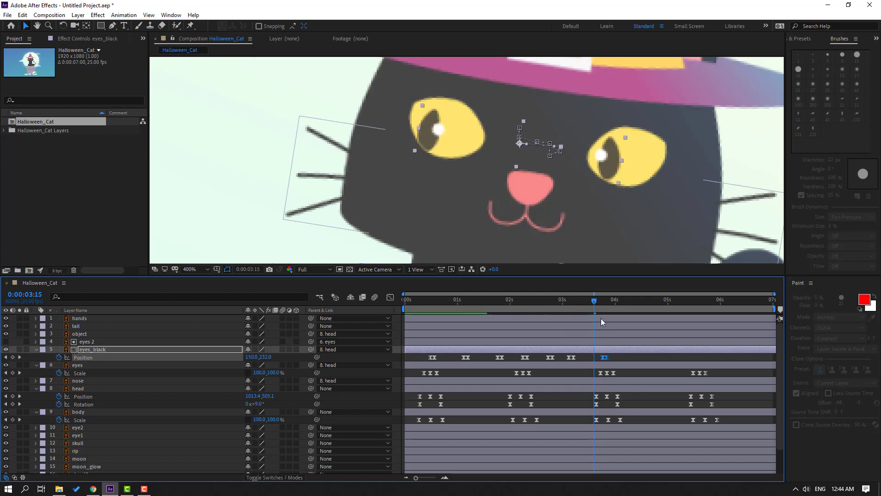
{"action": "left_click", "coordinate": [589, 304]}
{"action": "mouse_move", "coordinate": [590, 306]}
{"action": "left_mouse_down"}
{"action": "mouse_move", "coordinate": [613, 310]}
{"action": "mouse_move", "coordinate": [536, 299]}
{"action": "mouse_move", "coordinate": [602, 302]}
{"action": "left_mouse_up"}
{"action": "scroll", "coordinate": [588, 222], "scroll_direction": "down", "scroll_amount": 4}
{"action": "key", "text": "space"}
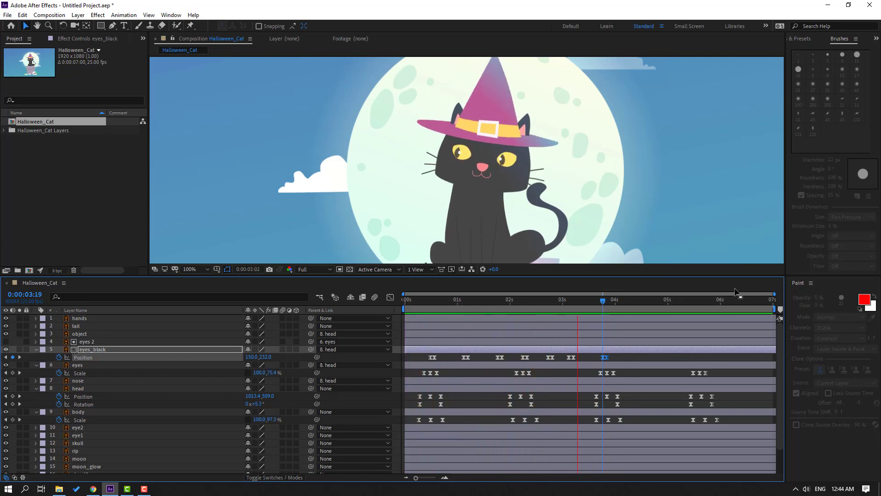
Step: Key eyes_black Position at 0:00:04:05, then shift the pupils down to about 170.7, 234.1 at 0:00:04:07
{"action": "mouse_move", "coordinate": [623, 298]}
{"action": "left_mouse_down"}
{"action": "mouse_move", "coordinate": [599, 298]}
{"action": "mouse_move", "coordinate": [626, 298]}
{"action": "left_mouse_up"}
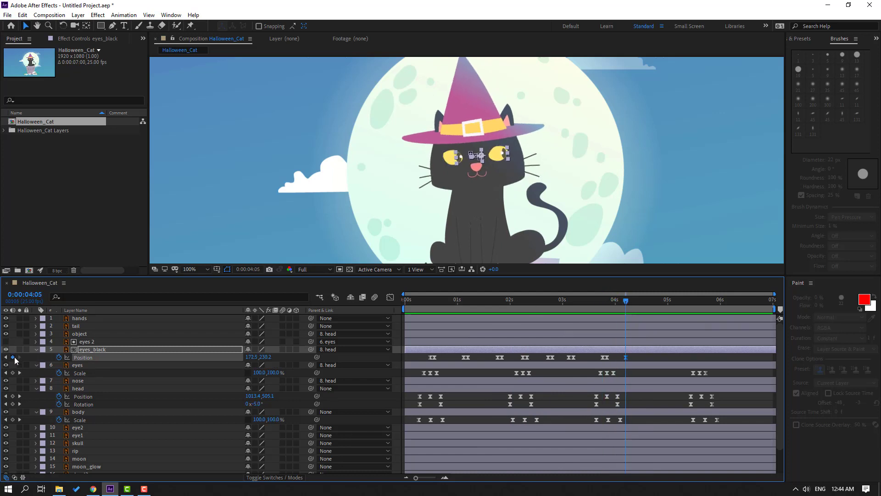
{"action": "scroll", "coordinate": [538, 156], "scroll_direction": "up", "scroll_amount": 1}
{"action": "key", "text": "Page_Down"}
{"action": "key", "text": "Page_Down"}
{"action": "scroll", "coordinate": [551, 165], "scroll_direction": "up", "scroll_amount": 1}
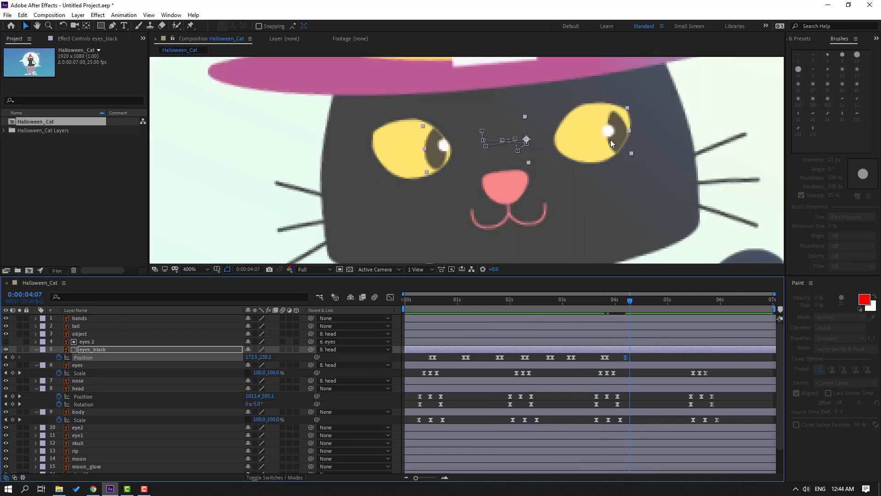
{"action": "left_click_drag", "start_coordinate": [613, 137], "coordinate": [610, 144]}
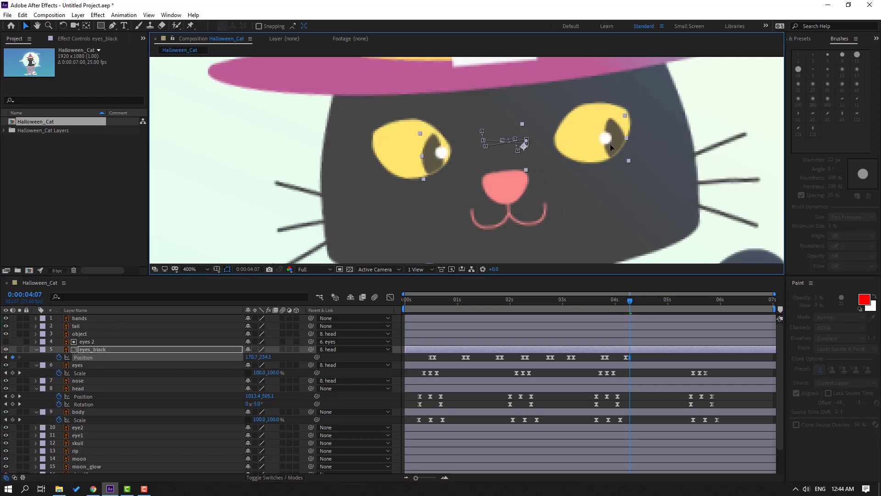
Step: Add an eyes_black Position keyframe at 0:00:04:19 and raise the pupils to about 171.9, 228.4 at 0:00:04:21
{"action": "left_click", "coordinate": [632, 356]}
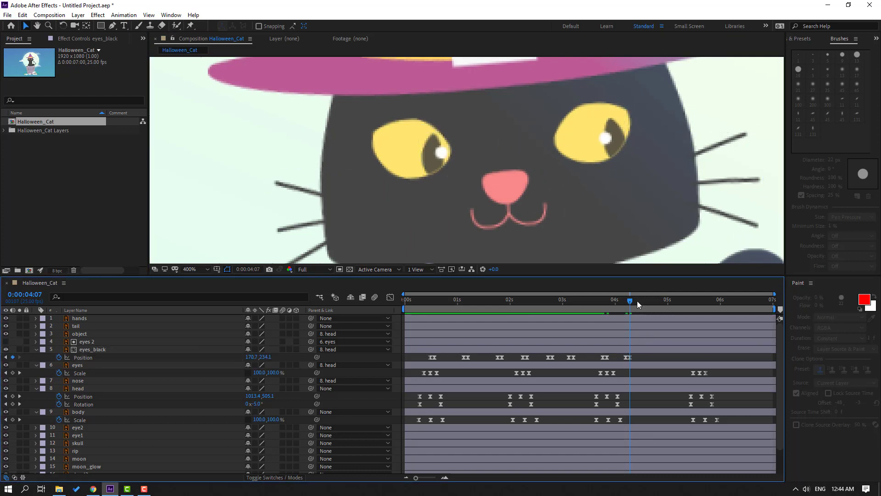
{"action": "left_click_drag", "start_coordinate": [650, 301], "coordinate": [659, 302]}
{"action": "left_click", "coordinate": [13, 357]}
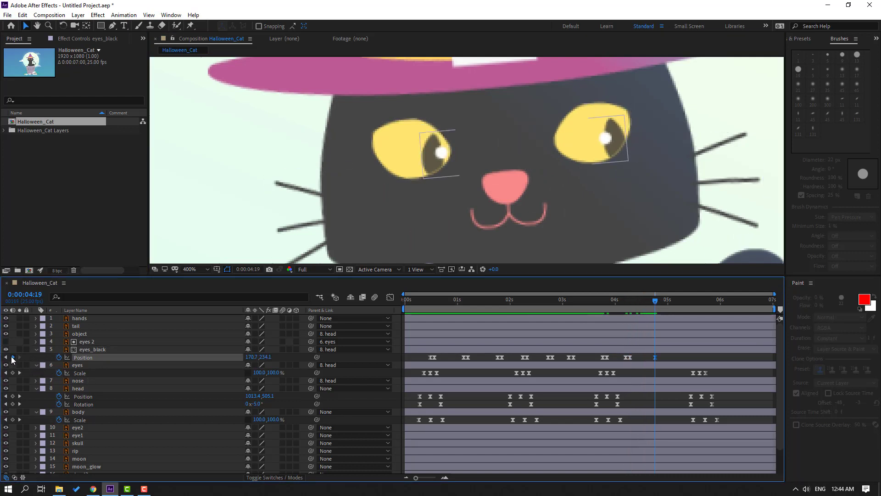
{"action": "key", "text": "Page_Down"}
{"action": "key", "text": "Page_Down"}
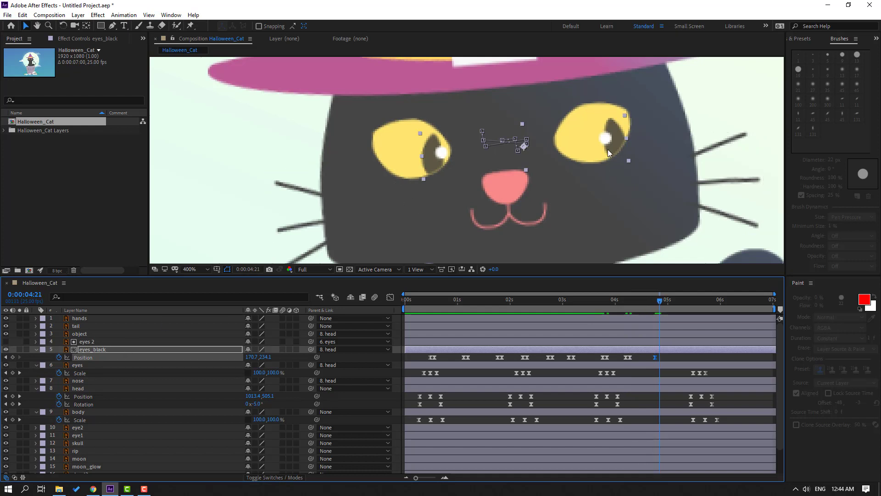
{"action": "left_click_drag", "start_coordinate": [608, 150], "coordinate": [610, 138]}
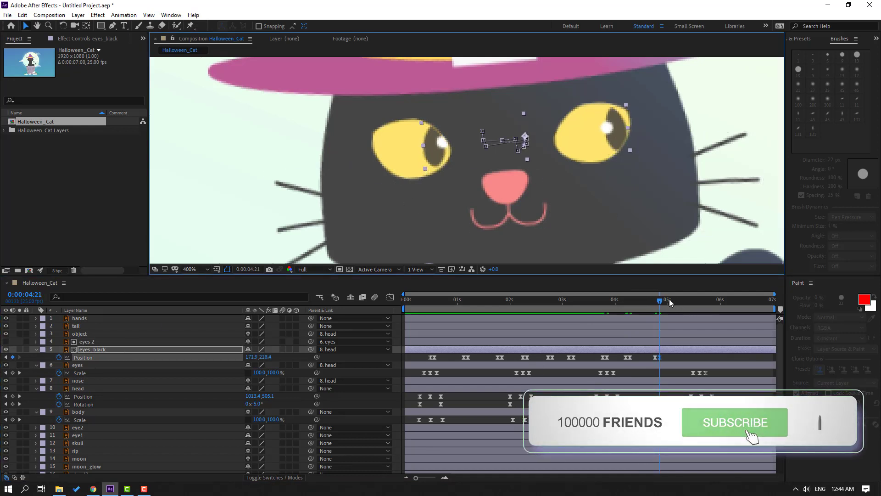
Step: Key eyes_black Position at 0:00:05:13, paste the first keyframe (159.2, 229.4) at 0:00:05:15, and preview the animation
{"action": "left_click_drag", "start_coordinate": [660, 301], "coordinate": [696, 303]}
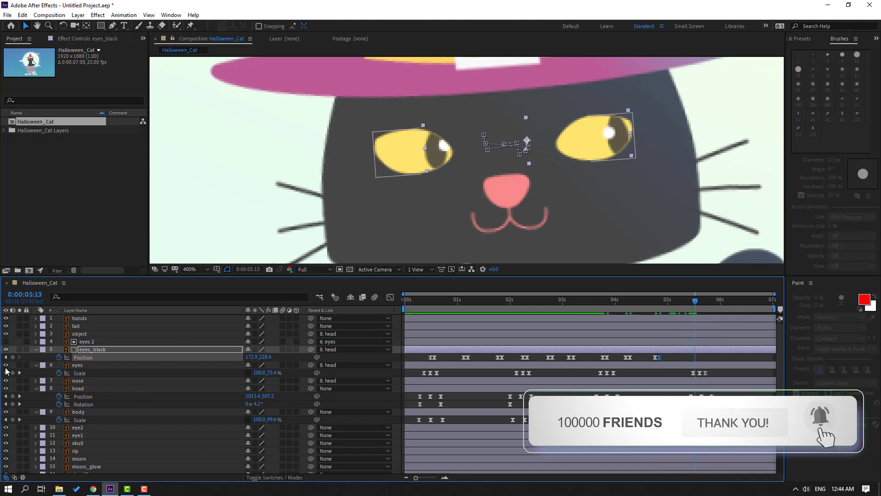
{"action": "left_click", "coordinate": [12, 357]}
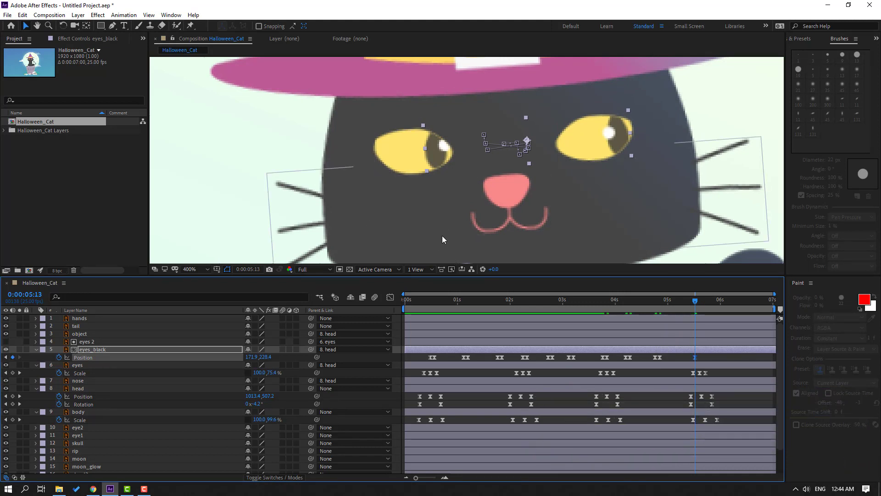
{"action": "key", "text": "Page_Down"}
{"action": "key", "text": "Page_Down"}
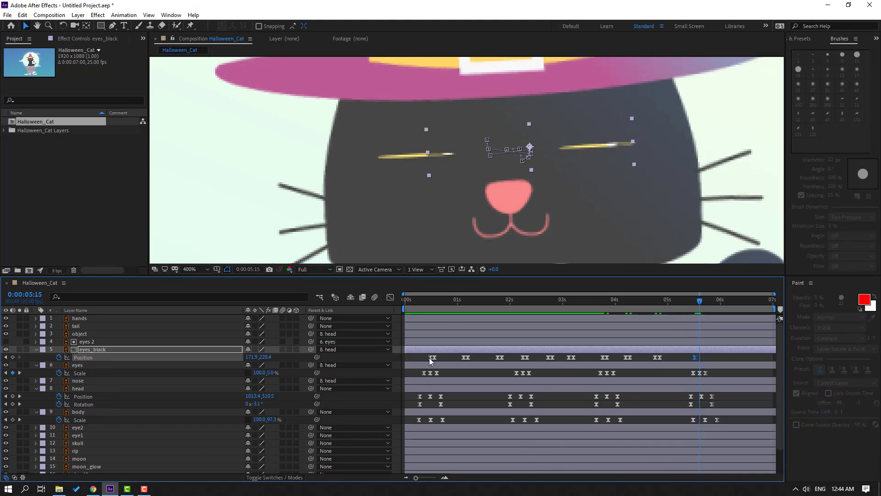
{"action": "key", "text": "ctrl+c"}
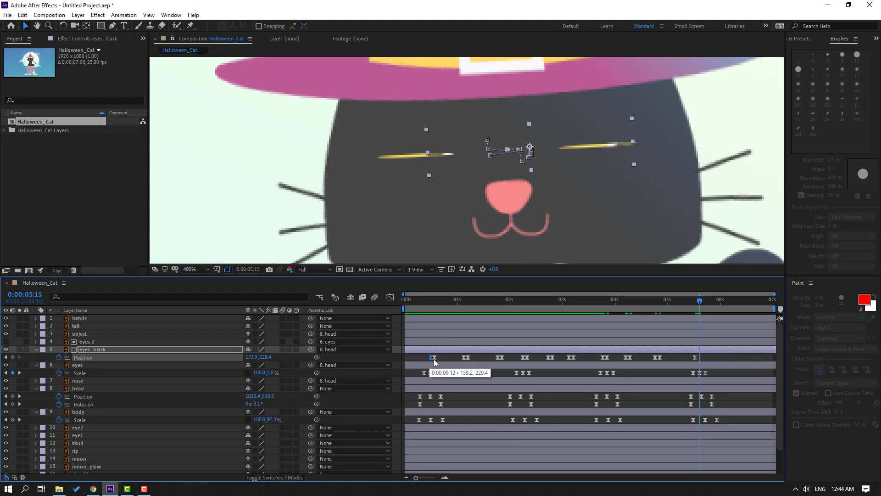
{"action": "key", "text": "ctrl+v"}
{"action": "scroll", "coordinate": [488, 142], "scroll_direction": "down", "scroll_amount": 2}
{"action": "key", "text": "space"}
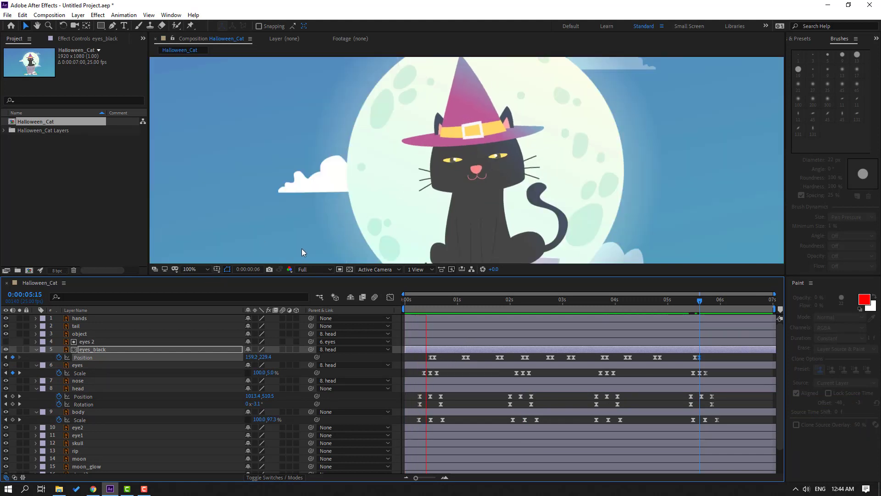
{"action": "left_click", "coordinate": [720, 357]}
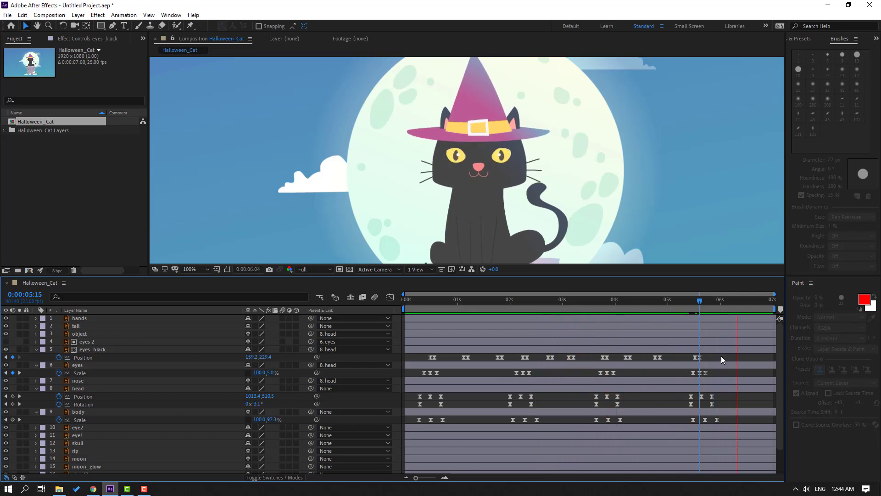
Step: Solo the tail layer and set the current time to 0:00:00:00
{"action": "left_click", "coordinate": [426, 300]}
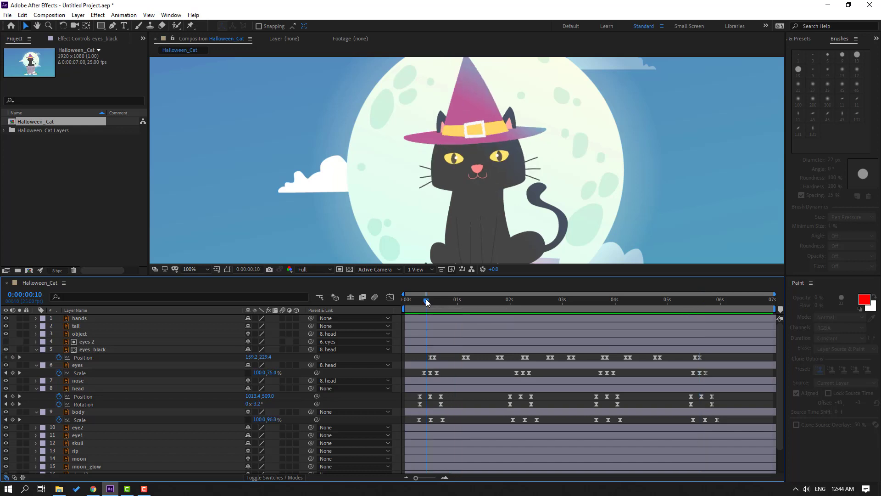
{"action": "left_click", "coordinate": [71, 327]}
{"action": "left_click", "coordinate": [19, 326]}
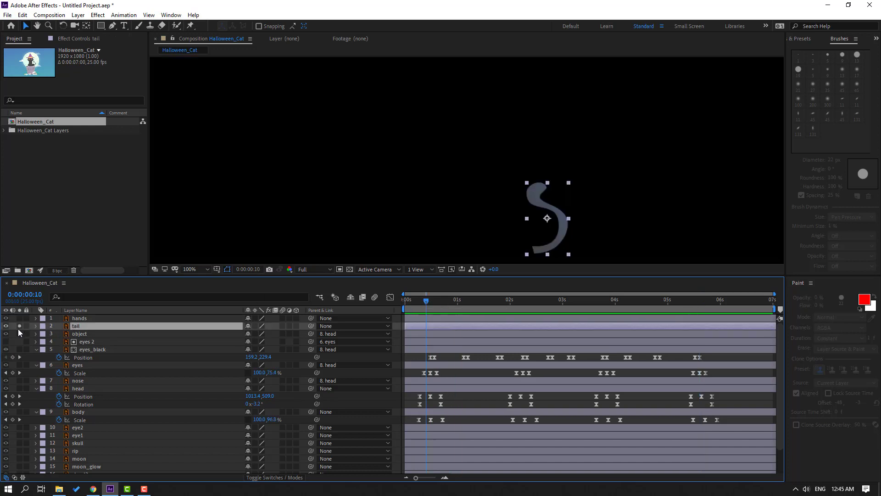
{"action": "left_click_drag", "start_coordinate": [421, 303], "coordinate": [403, 301]}
{"action": "left_click_drag", "start_coordinate": [588, 223], "coordinate": [468, 216]}
{"action": "scroll", "coordinate": [521, 152], "scroll_direction": "up", "scroll_amount": 1}
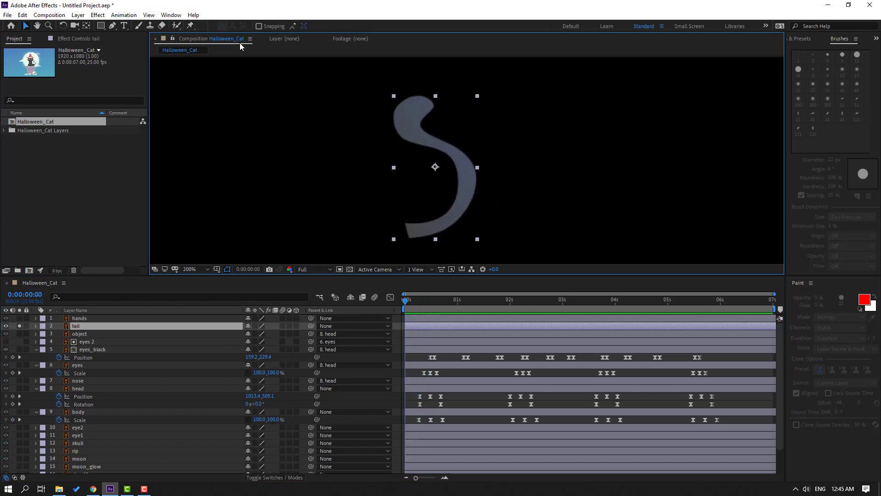
Step: Place Puppet Position pins at the tip, outer bend and base of the tail, undoing the test move of the tip pin
{"action": "left_click", "coordinate": [191, 26]}
{"action": "left_click", "coordinate": [419, 103]}
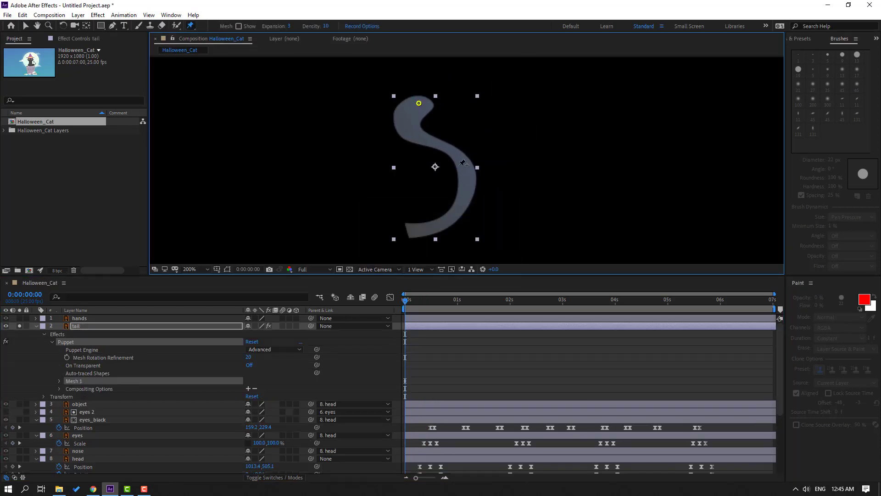
{"action": "left_click", "coordinate": [467, 171]}
{"action": "left_click", "coordinate": [412, 232]}
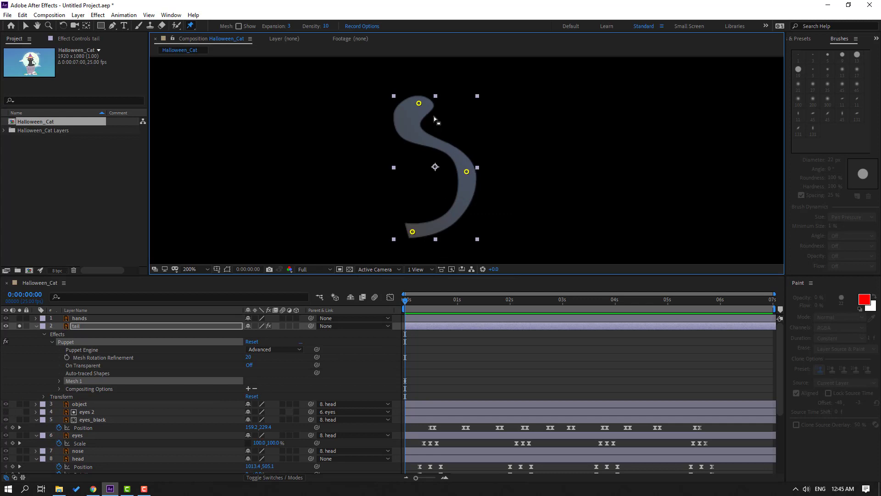
{"action": "mouse_move", "coordinate": [419, 108]}
{"action": "left_mouse_down"}
{"action": "mouse_move", "coordinate": [433, 111]}
{"action": "mouse_move", "coordinate": [421, 123]}
{"action": "mouse_move", "coordinate": [423, 105]}
{"action": "mouse_move", "coordinate": [434, 114]}
{"action": "left_mouse_up"}
{"action": "key", "text": "ctrl+z"}
Step: Record a slight motion of the tail's tip pin over time and preview the isolated tail
{"action": "left_click", "coordinate": [26, 25]}
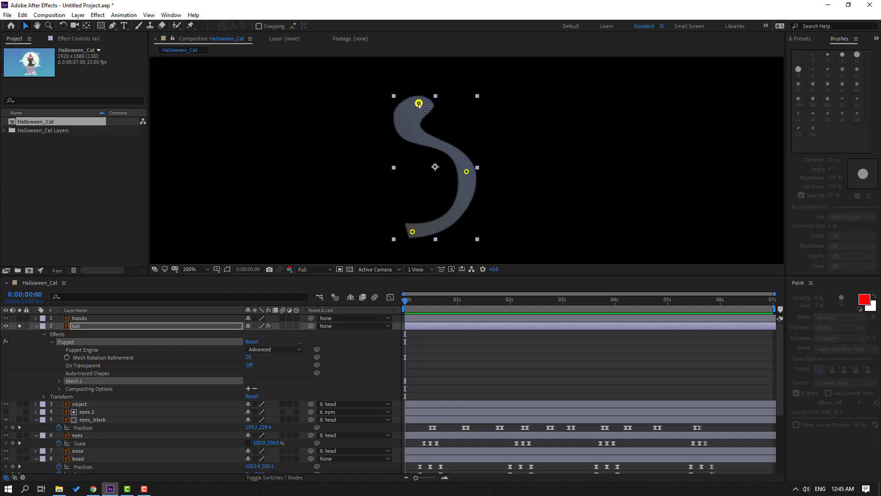
{"action": "mouse_move", "coordinate": [419, 104]}
{"action": "left_mouse_down"}
{"action": "mouse_move", "coordinate": [425, 111]}
{"action": "mouse_move", "coordinate": [419, 104]}
{"action": "left_mouse_up"}
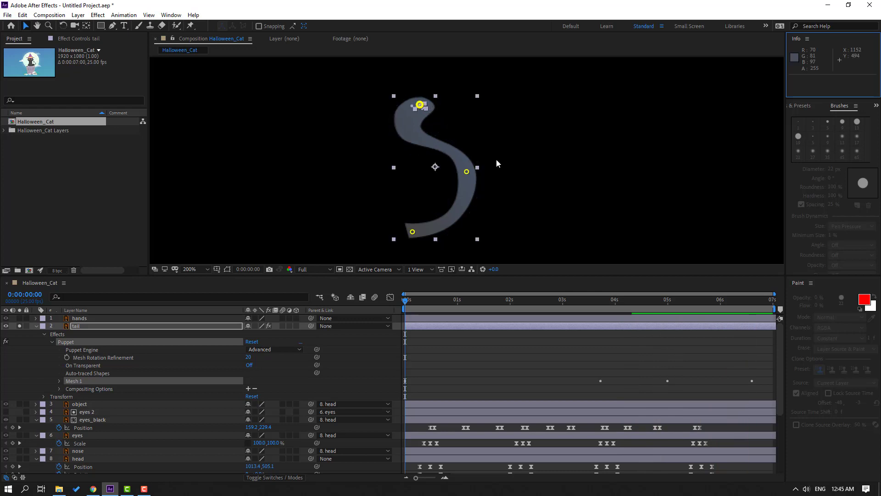
{"action": "left_click", "coordinate": [526, 350]}
{"action": "key", "text": "space"}
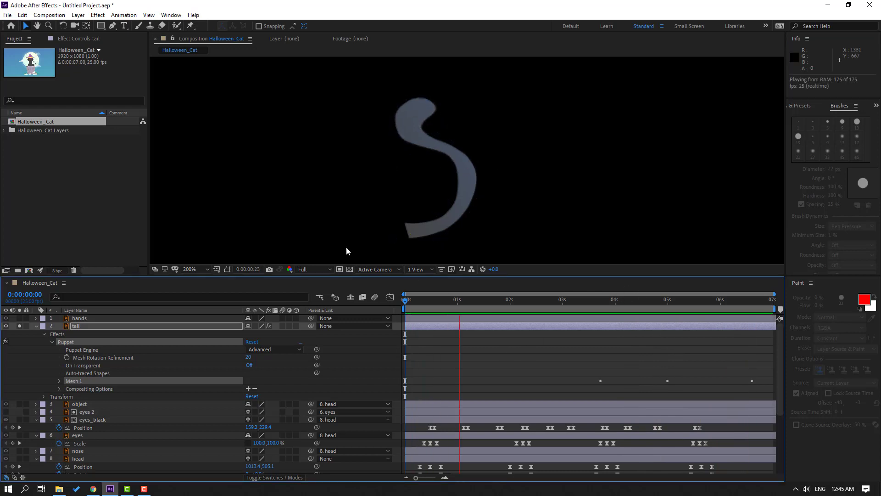
Step: Turn off solo for the tail layer, preview the tail with the whole scene, and return to the first frame
{"action": "left_click", "coordinate": [436, 302]}
{"action": "left_click", "coordinate": [19, 325]}
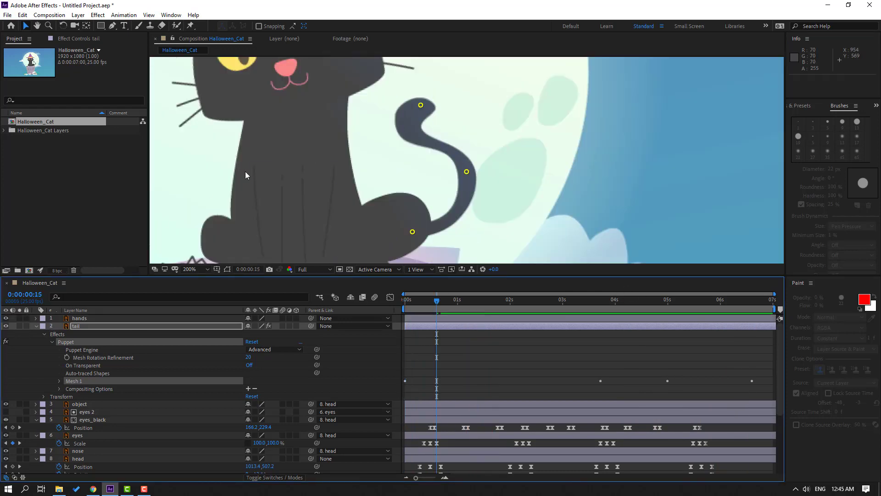
{"action": "key", "text": "space"}
{"action": "key", "text": "comma"}
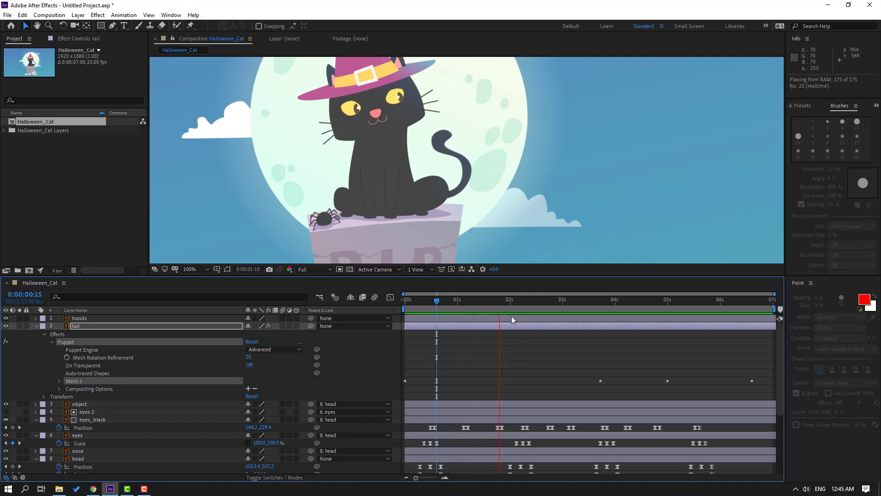
{"action": "key", "text": "space"}
{"action": "left_click_drag", "start_coordinate": [534, 303], "coordinate": [618, 303]}
{"action": "key", "text": "Home"}
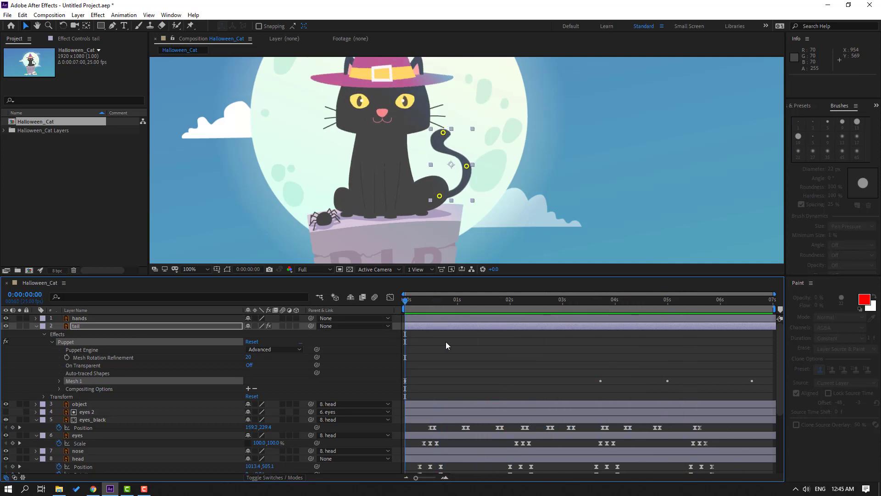
Step: Undo disabling the tail's solo and delete all position keyframes of the tip's Puppet Pin 1 after the first frame
{"action": "key", "text": "ctrl+z"}
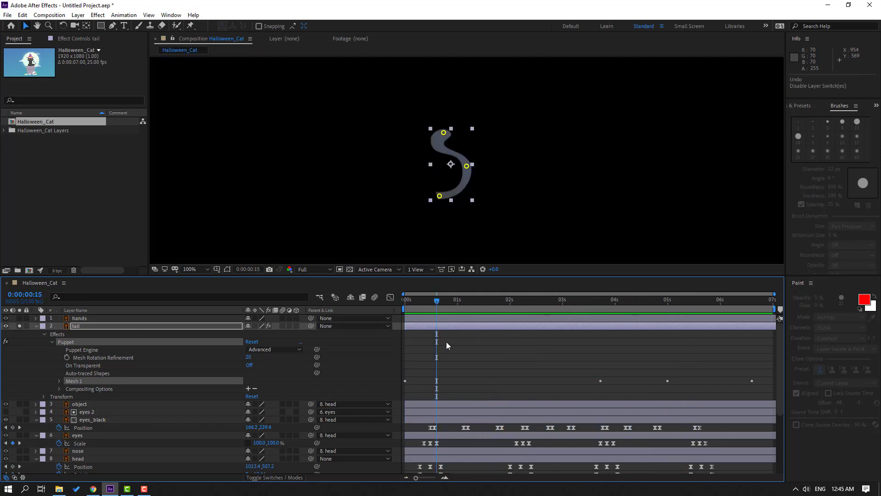
{"action": "left_click", "coordinate": [60, 382]}
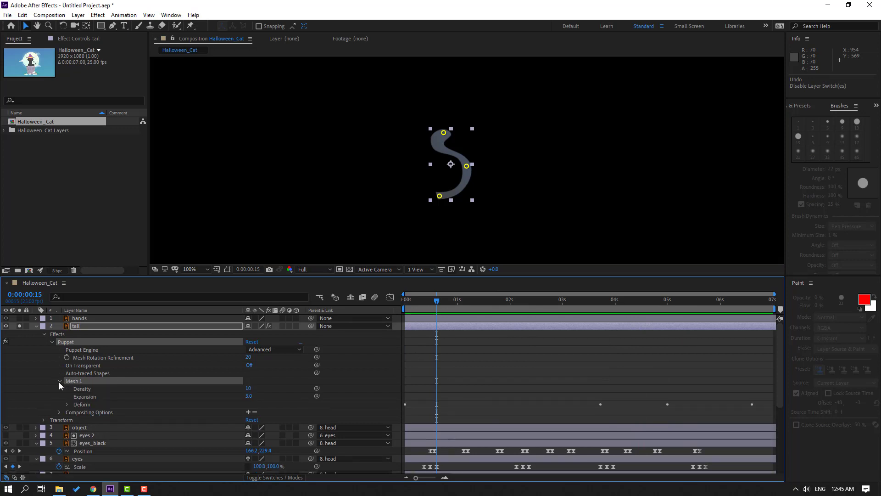
{"action": "left_click", "coordinate": [68, 405]}
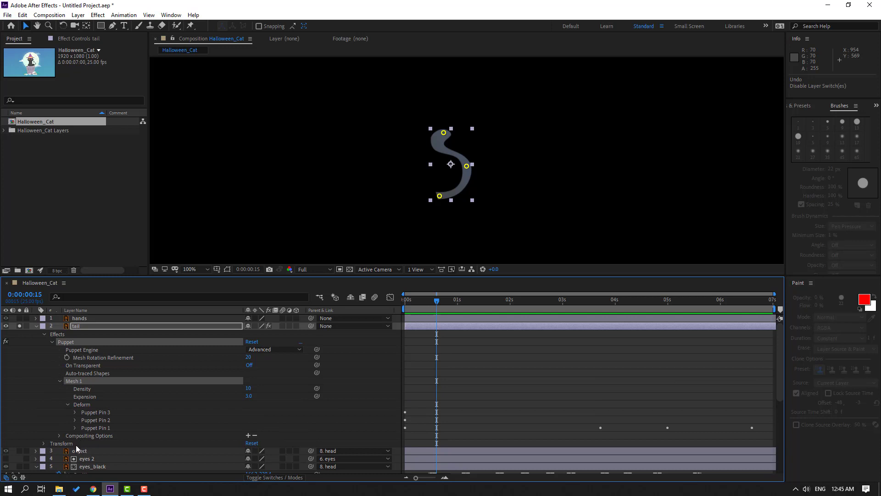
{"action": "left_click", "coordinate": [75, 428]}
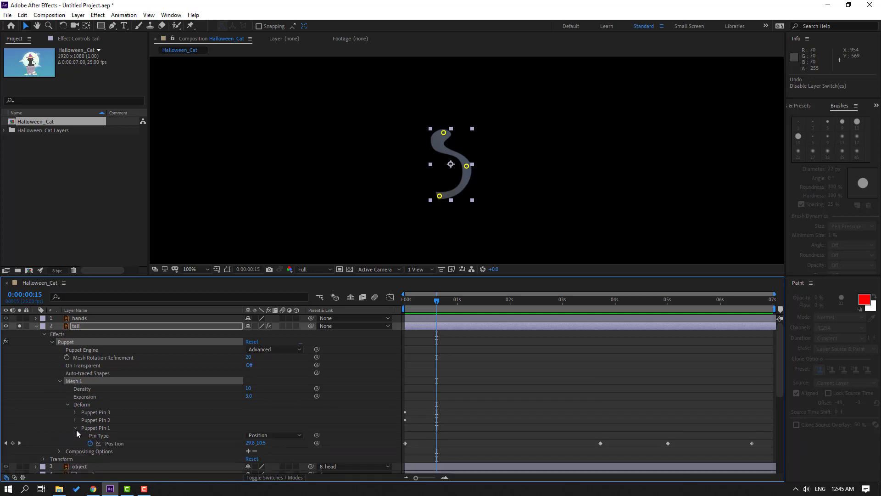
{"action": "left_click_drag", "start_coordinate": [433, 300], "coordinate": [405, 300]}
{"action": "left_click_drag", "start_coordinate": [550, 422], "coordinate": [764, 454]}
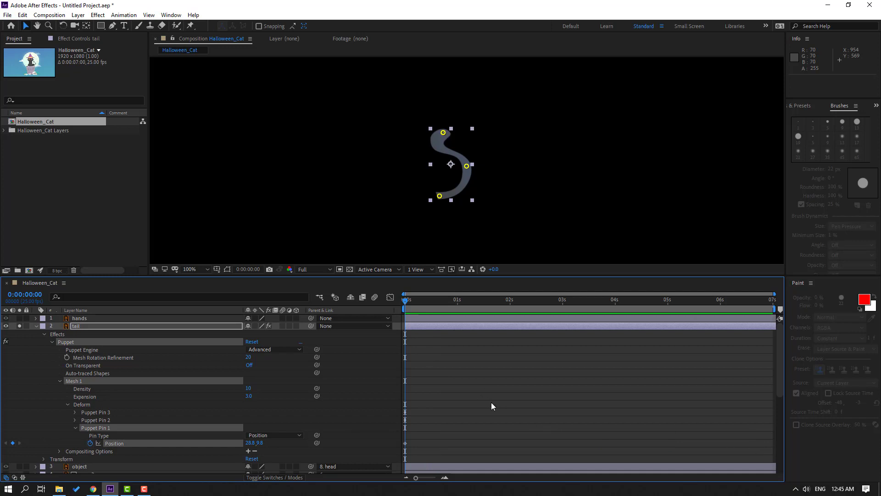
Step: Record a new, wider motion of the tail's tip pin from the first frame and preview the isolated tail
{"action": "left_click", "coordinate": [485, 391]}
{"action": "left_click", "coordinate": [443, 133]}
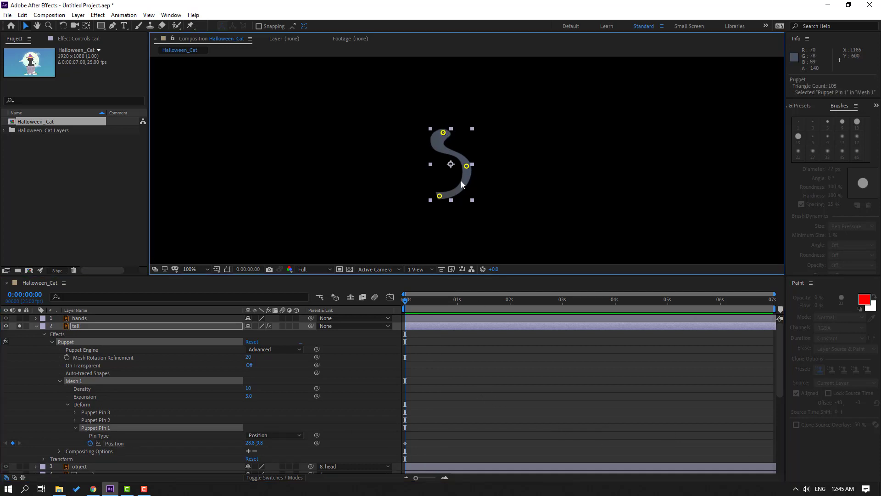
{"action": "key", "text": "space"}
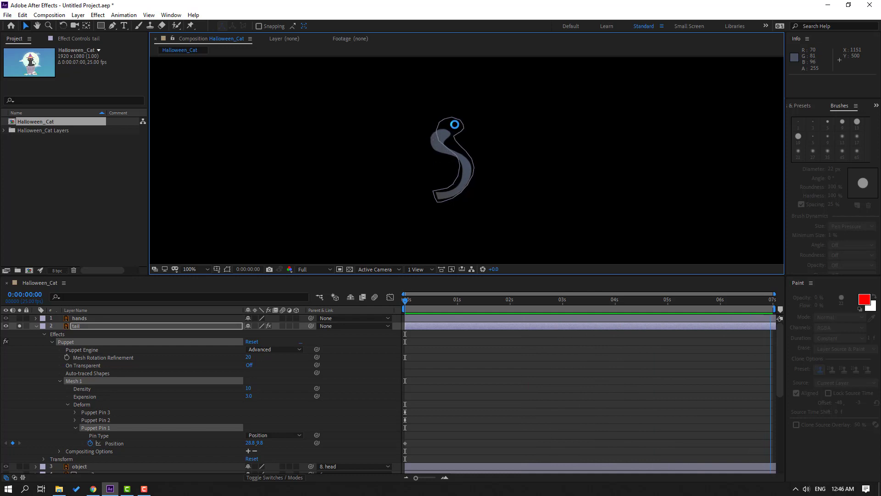
{"action": "left_click", "coordinate": [549, 393]}
{"action": "key", "text": "space"}
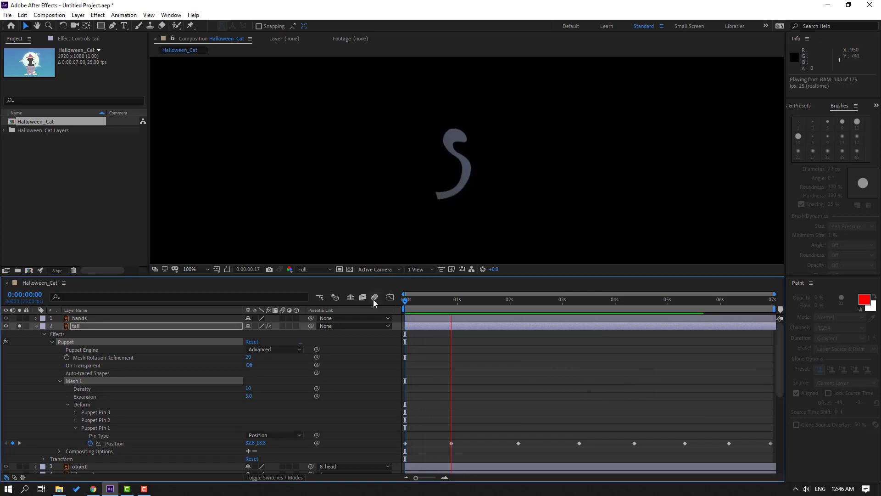
Step: Turn off solo for the tail layer and preview its recorded motion with the whole scene
{"action": "left_click", "coordinate": [421, 304]}
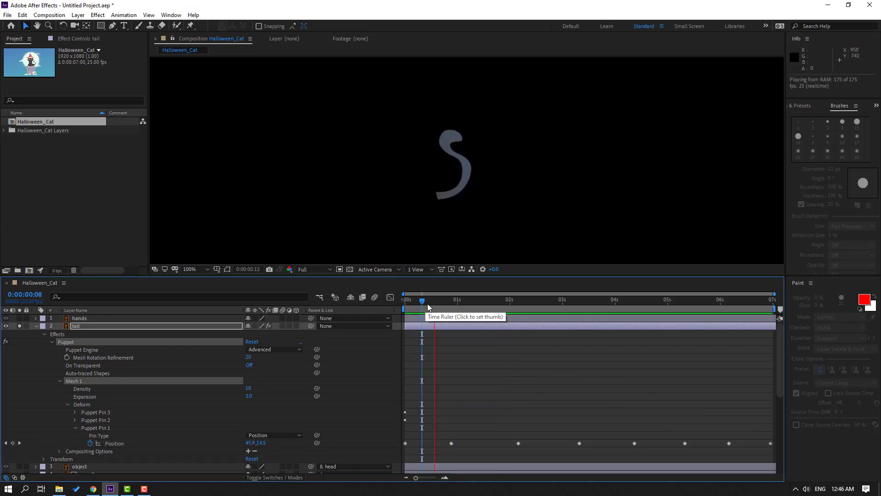
{"action": "left_click", "coordinate": [409, 303]}
{"action": "left_click", "coordinate": [19, 327]}
{"action": "key", "text": "space"}
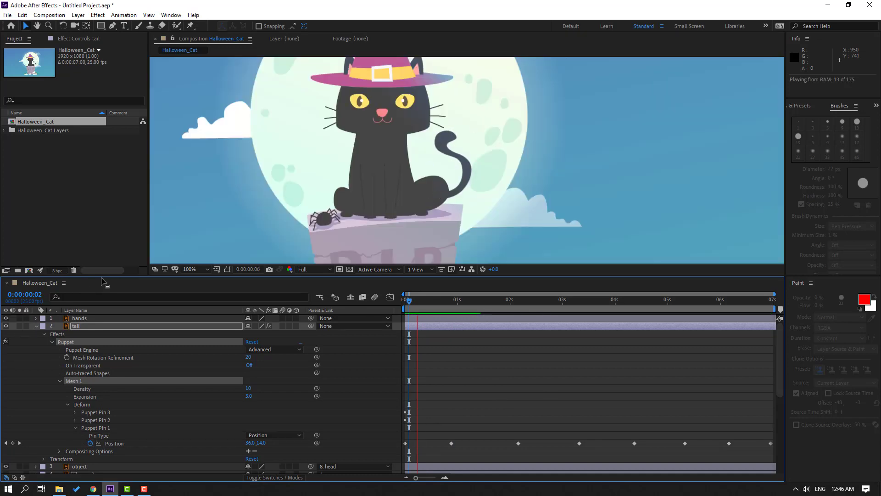
{"action": "scroll", "coordinate": [295, 227], "scroll_direction": "down", "scroll_amount": 1}
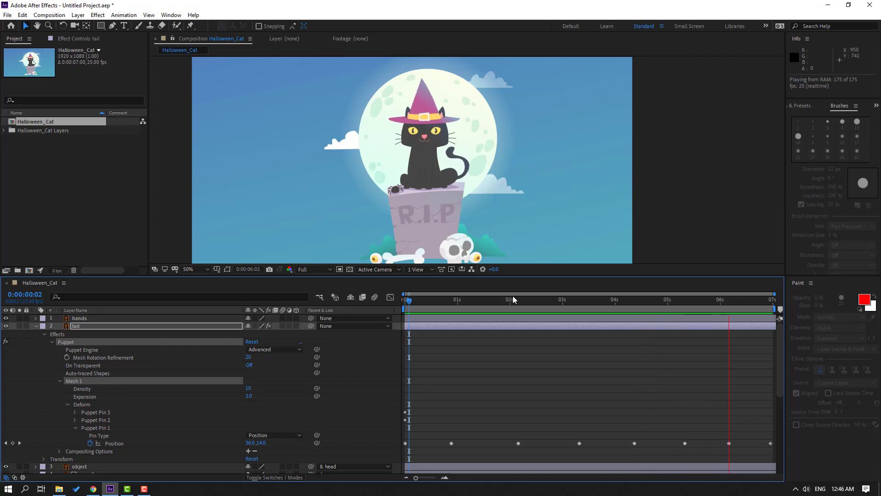
{"action": "key", "text": "space"}
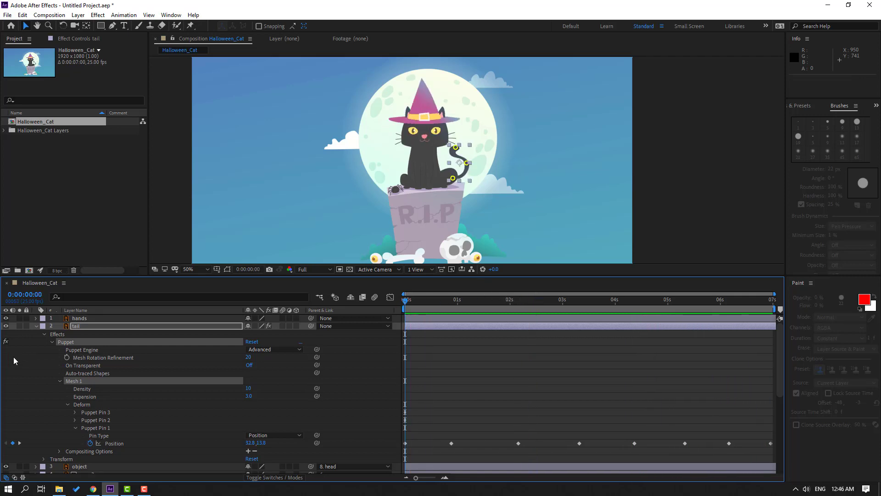
Step: Add the expression wiggle(1,3) to the tail layer's Rotation and preview the scene
{"action": "left_click", "coordinate": [76, 327]}
{"action": "key", "text": "u"}
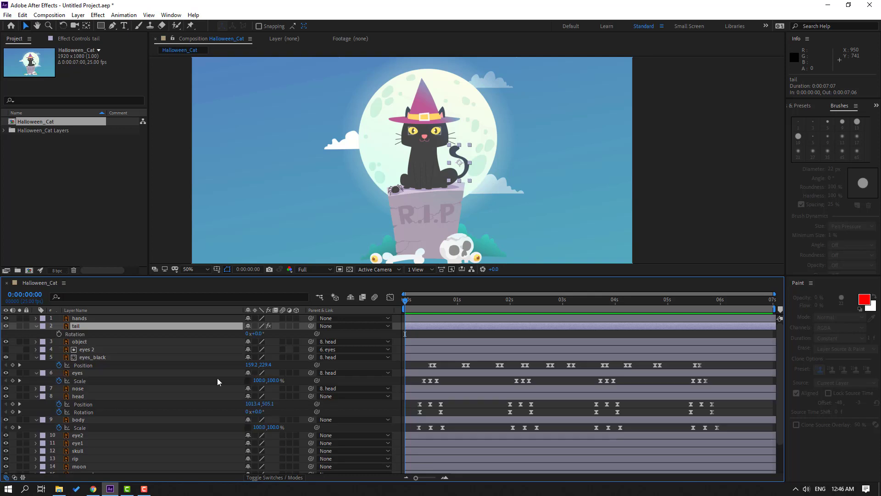
{"action": "left_click", "coordinate": [59, 334], "text": "alt"}
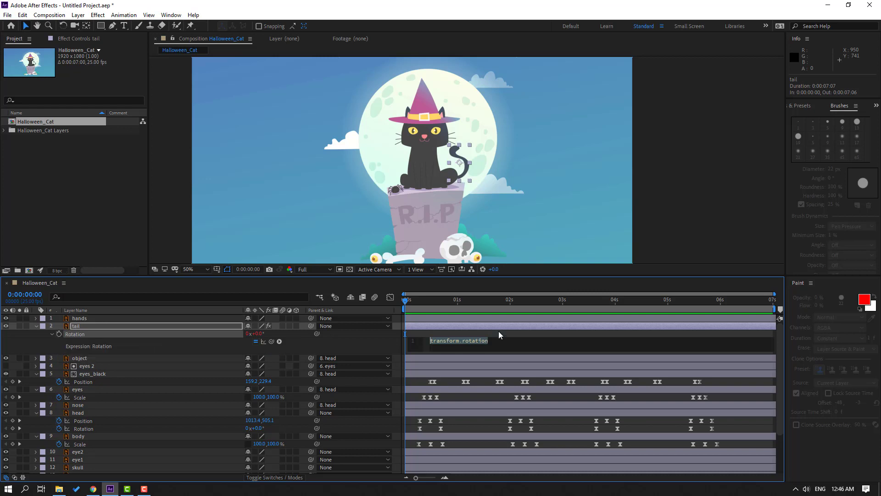
{"action": "type", "text": "wiggle"}
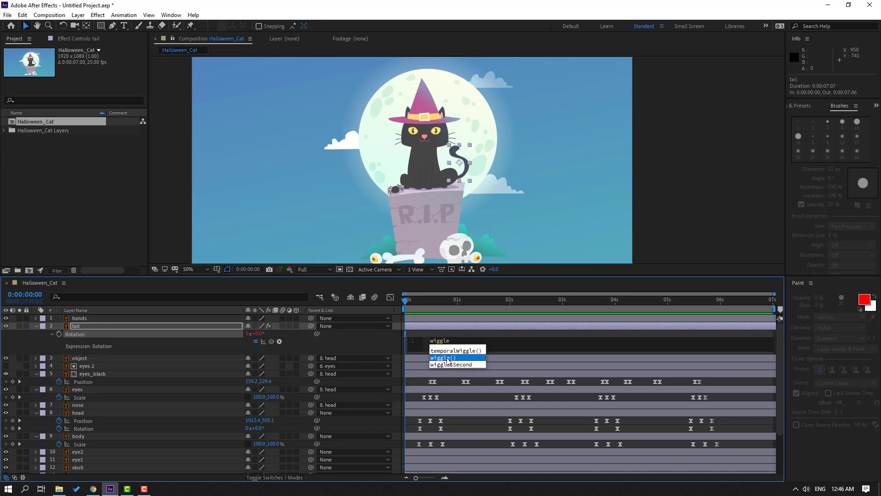
{"action": "left_click", "coordinate": [447, 359]}
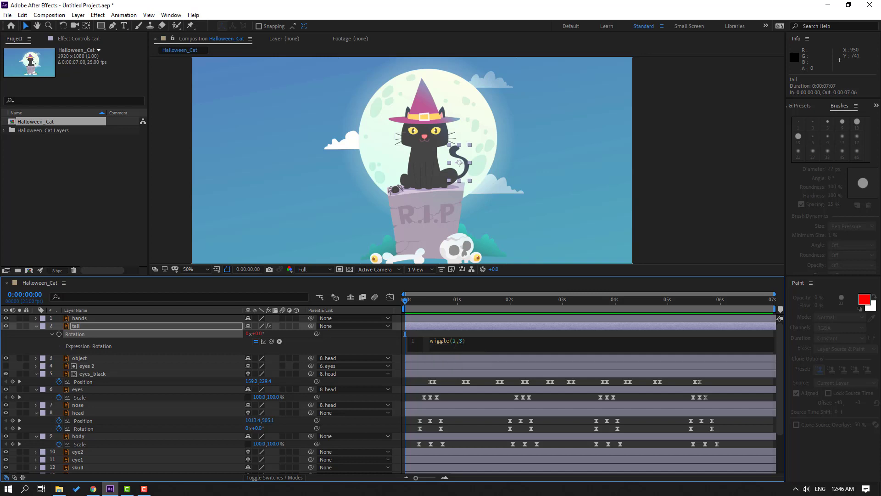
{"action": "type", "text": "1,3"}
{"action": "left_click", "coordinate": [735, 334]}
{"action": "key", "text": "space"}
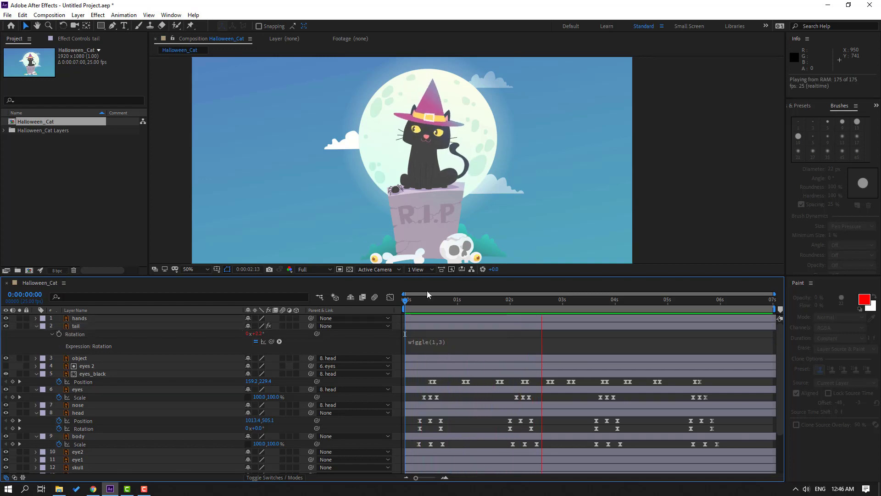
Step: Solo the tail layer and, at 0:00:03:00, move its anchor point to the base of the tail
{"action": "left_click", "coordinate": [75, 325]}
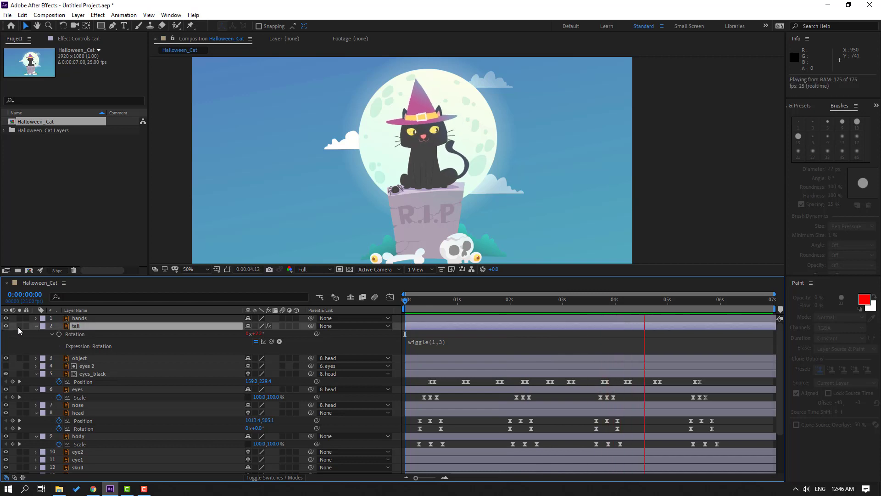
{"action": "left_click", "coordinate": [20, 326]}
{"action": "scroll", "coordinate": [459, 163], "scroll_direction": "up", "scroll_amount": 2}
{"action": "left_click", "coordinate": [562, 310]}
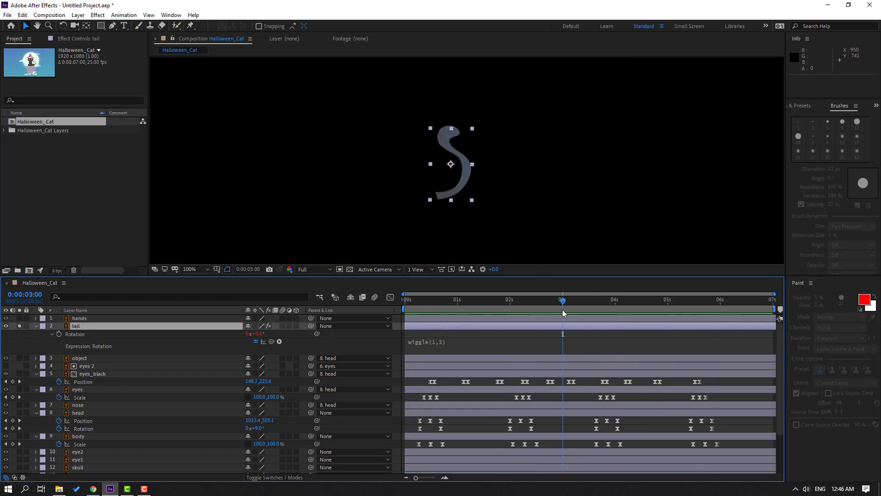
{"action": "left_click", "coordinate": [90, 24]}
{"action": "left_click_drag", "start_coordinate": [447, 180], "coordinate": [444, 195]}
{"action": "left_click", "coordinate": [26, 25]}
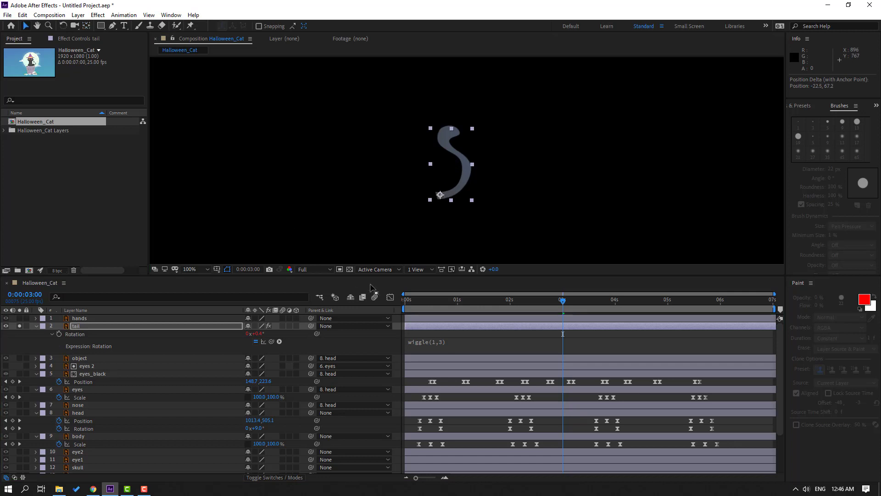
Step: Set the tail's Rotation expression to wiggle(2,3) and preview the isolated tail from near the start
{"action": "mouse_move", "coordinate": [404, 299]}
{"action": "left_mouse_down"}
{"action": "mouse_move", "coordinate": [654, 299]}
{"action": "mouse_move", "coordinate": [409, 305]}
{"action": "left_mouse_up"}
{"action": "left_click", "coordinate": [436, 341]}
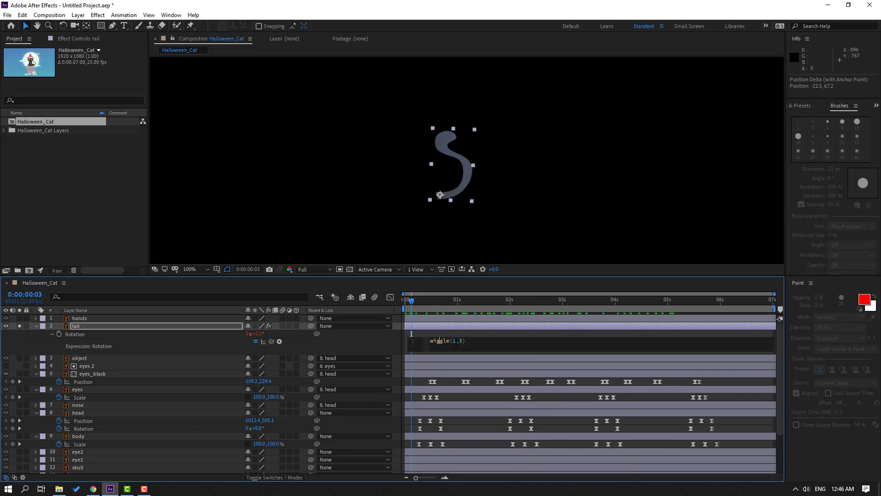
{"action": "left_click", "coordinate": [509, 332]}
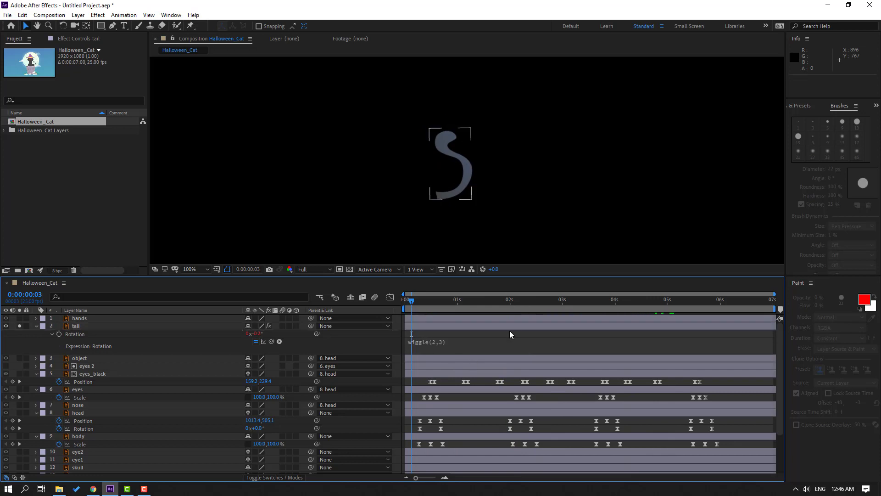
{"action": "key", "text": "space"}
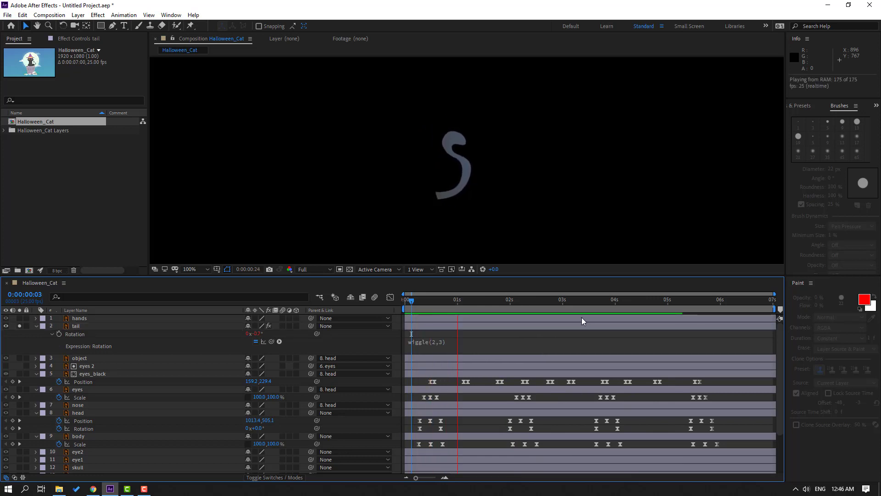
Step: Raise the wiggle amplitude so the tail's Rotation expression reads wiggle(2,6), and preview the isolated tail
{"action": "left_click", "coordinate": [425, 299]}
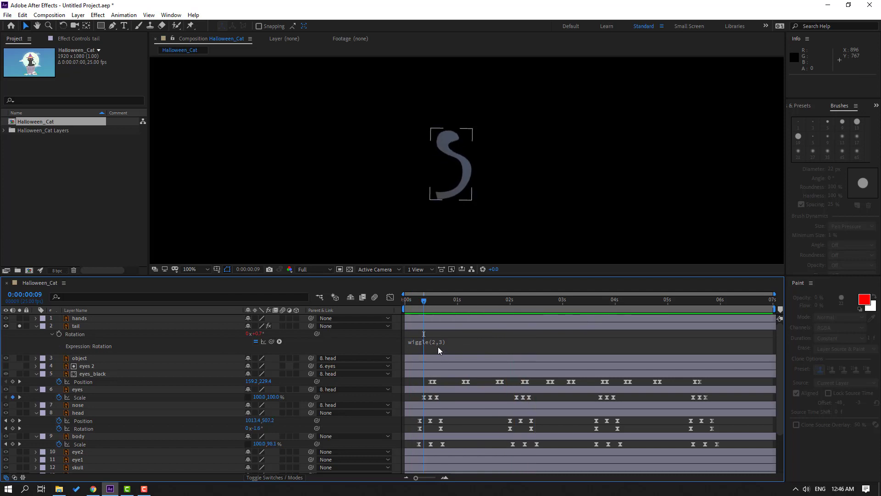
{"action": "left_click", "coordinate": [457, 344]}
{"action": "key", "text": "BackSpace"}
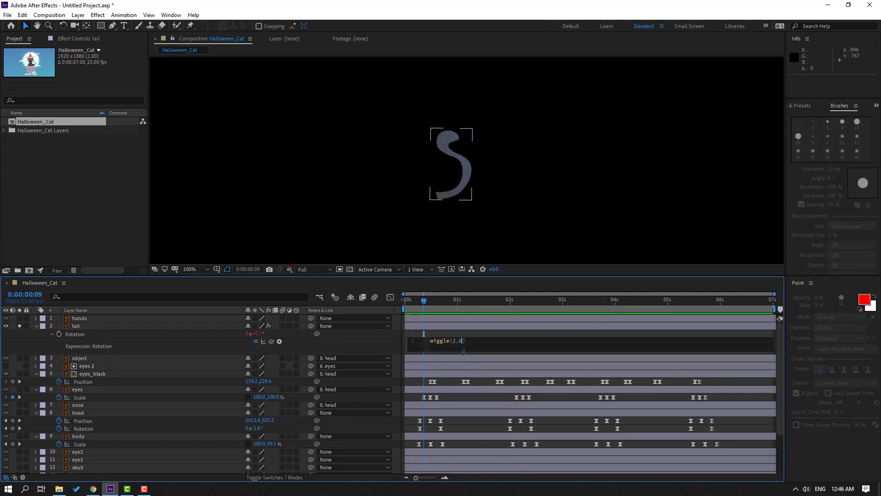
{"action": "left_click", "coordinate": [464, 351]}
{"action": "key", "text": "space"}
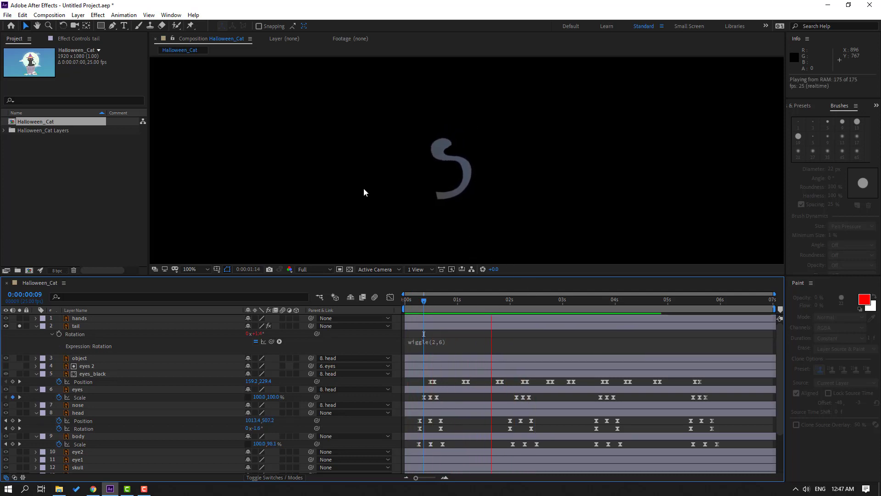
Step: Turn off solo for the tail and preview the full cat animation with the whole composition fitted to the viewer
{"action": "scroll", "coordinate": [364, 189], "scroll_direction": "down", "scroll_amount": 1}
{"action": "left_click", "coordinate": [459, 300]}
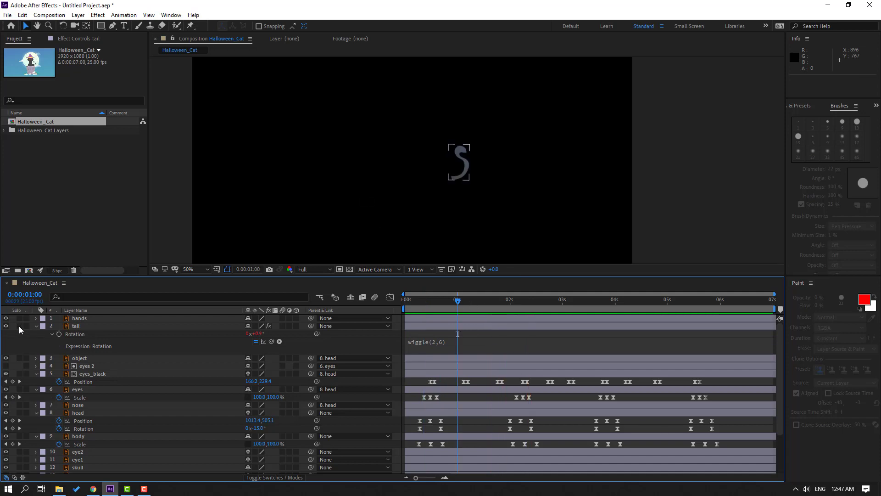
{"action": "left_click", "coordinate": [19, 326]}
{"action": "key", "text": "space"}
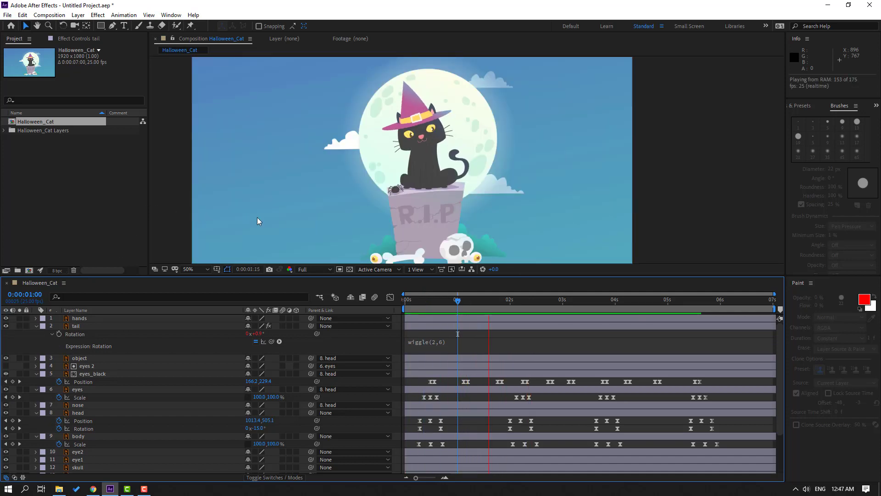
{"action": "key", "text": "comma"}
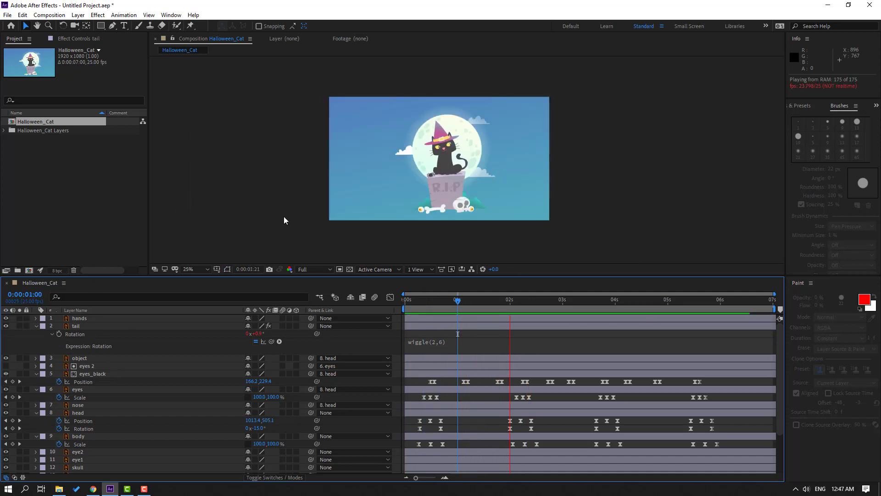
{"action": "left_click", "coordinate": [188, 270]}
{"action": "left_click", "coordinate": [195, 289]}
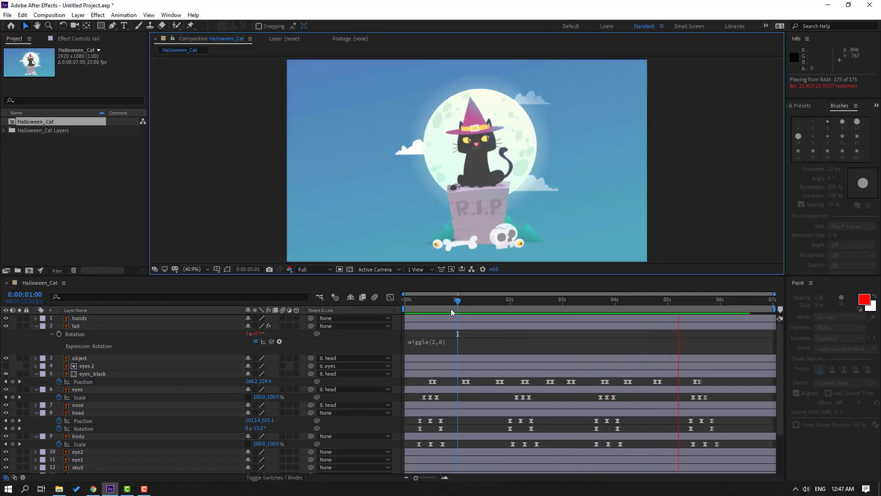
Step: Set the current time to 0:00:00:02 and collapse the expanded properties of all layers from tail to body
{"action": "left_click", "coordinate": [409, 301]}
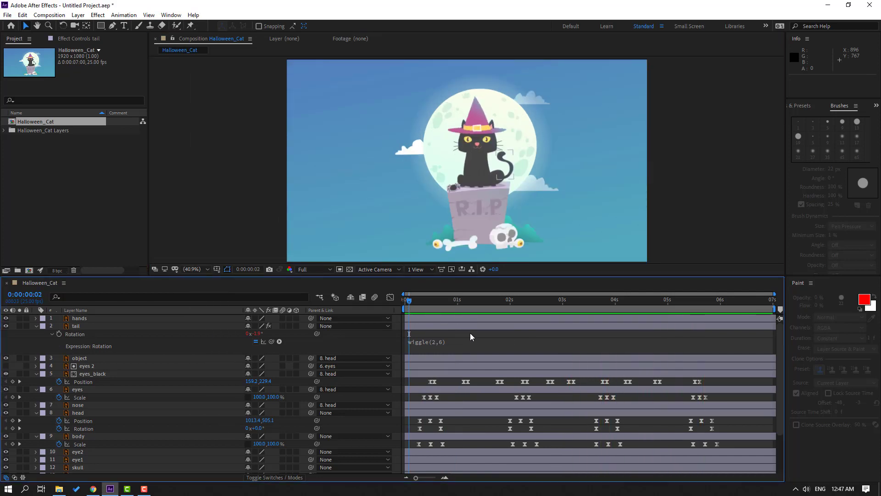
{"action": "left_click", "coordinate": [36, 326]}
{"action": "left_click", "coordinate": [37, 350]}
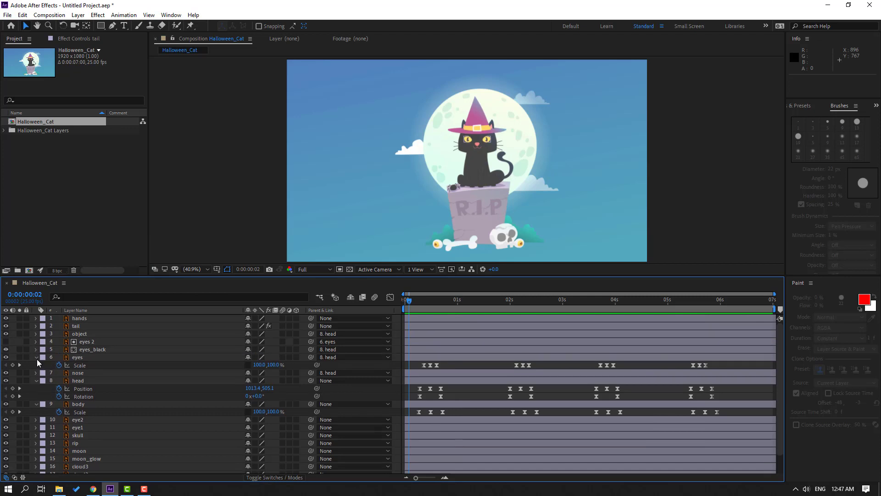
{"action": "left_click", "coordinate": [36, 358]}
{"action": "left_click", "coordinate": [37, 372]}
{"action": "left_click", "coordinate": [35, 381]}
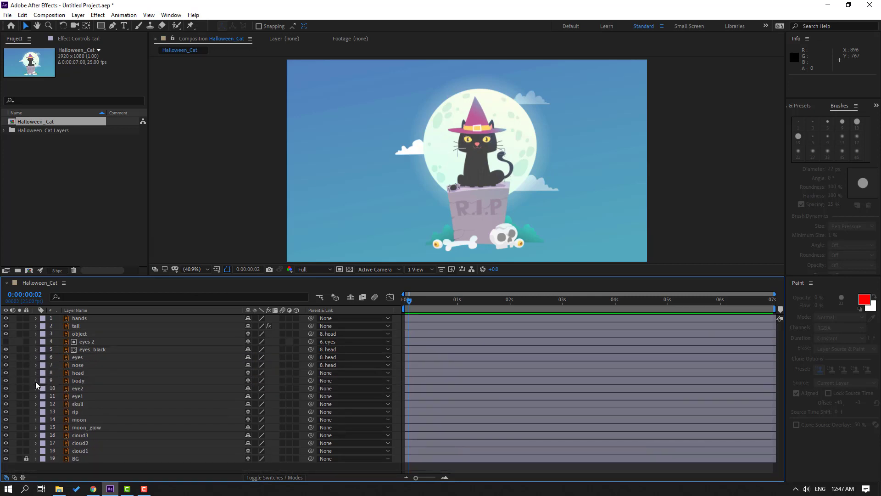
Step: Reveal the keyframed properties of the head layer and undo the last value change
{"action": "left_click", "coordinate": [81, 376]}
{"action": "key", "text": "u"}
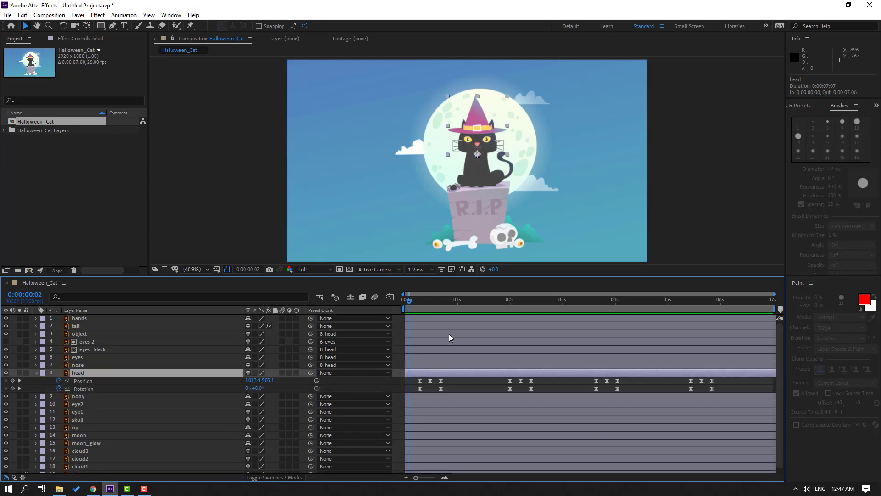
{"action": "key", "text": "ctrl+z"}
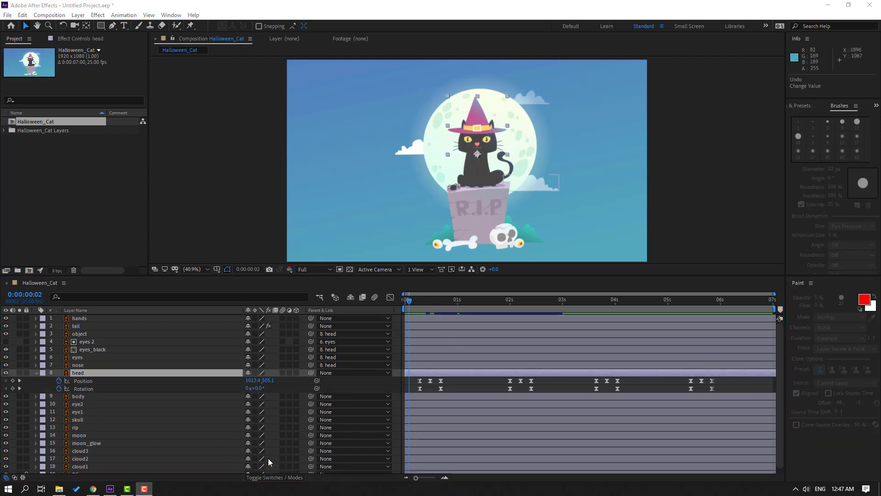
Step: Parent the nose layer to the object layer and make the object layer the selected one
{"action": "left_click", "coordinate": [75, 365]}
{"action": "left_click_drag", "start_coordinate": [310, 365], "coordinate": [90, 334]}
{"action": "left_click", "coordinate": [75, 333]}
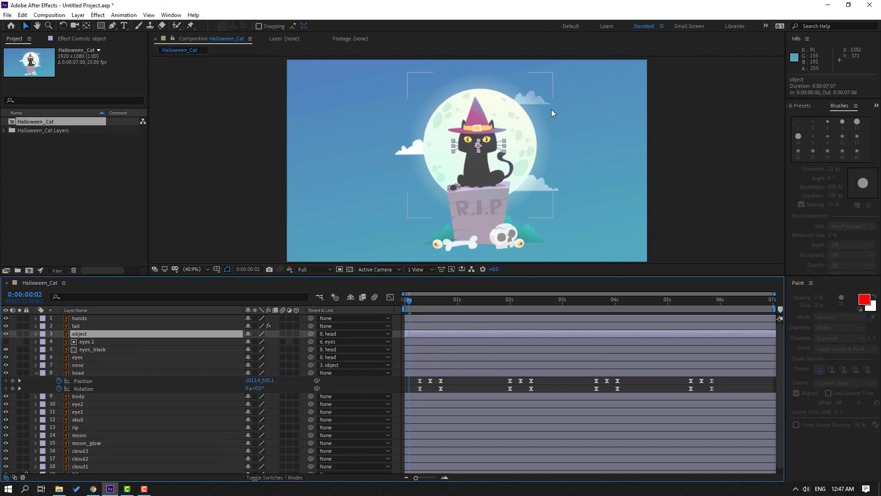
Step: Start Position and Rotation keyframes on the object layer at 0:00:00:07
{"action": "scroll", "coordinate": [490, 159], "scroll_direction": "up", "scroll_amount": 4}
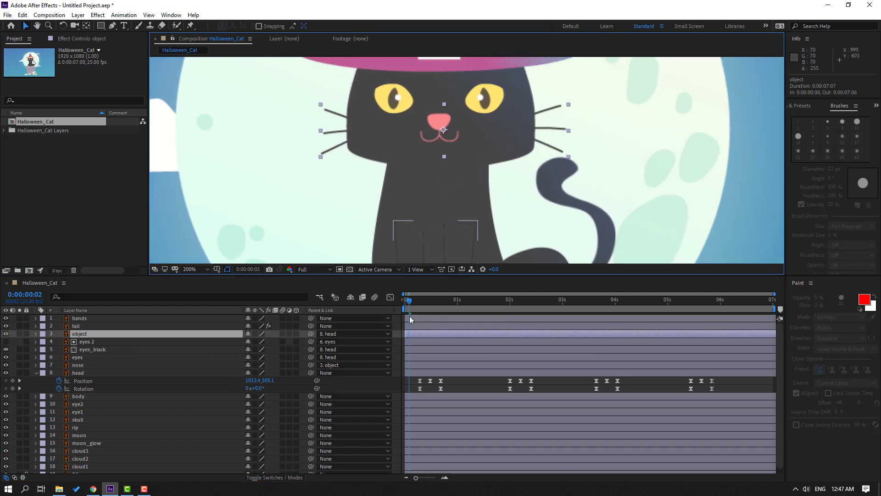
{"action": "key", "text": "p"}
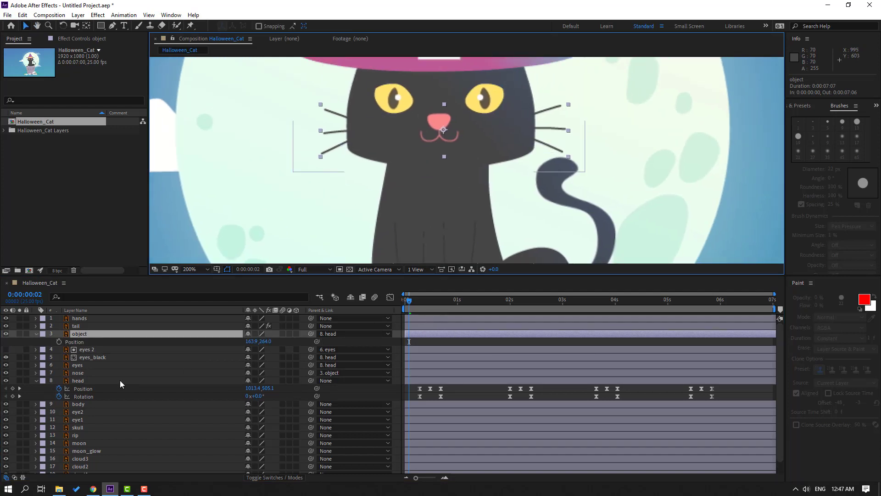
{"action": "key", "text": "shift+r"}
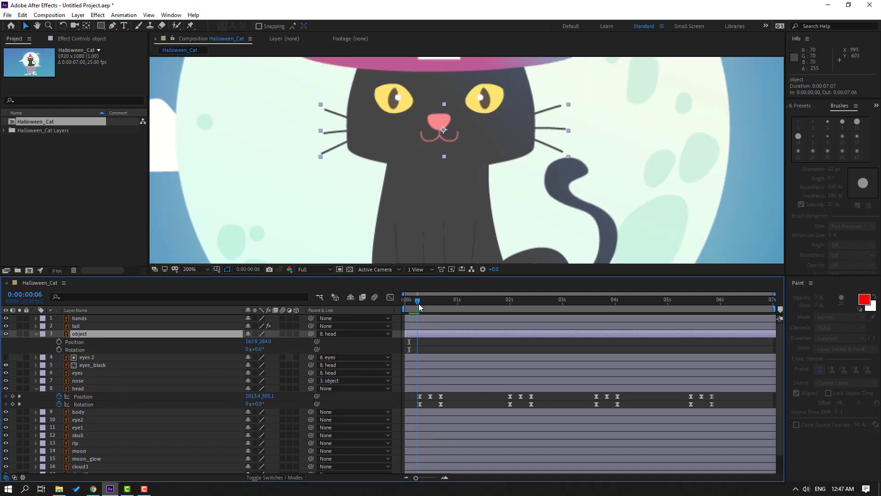
{"action": "left_click", "coordinate": [59, 342]}
{"action": "left_click", "coordinate": [58, 350]}
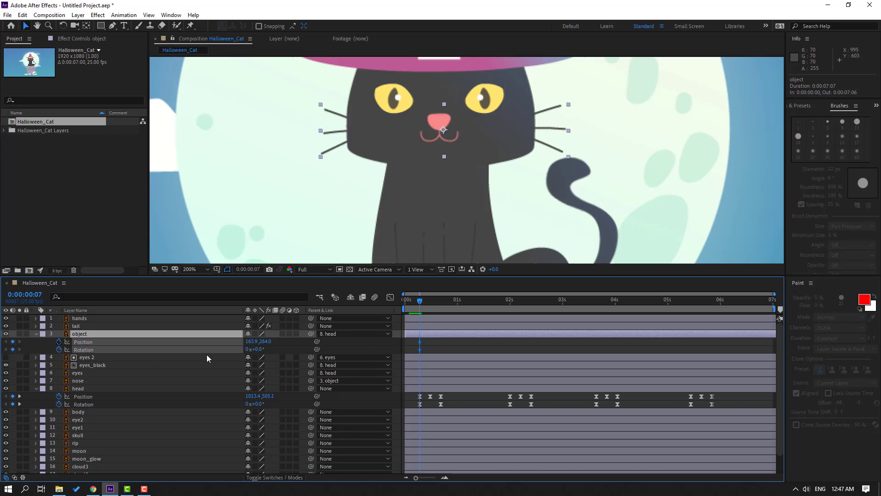
Step: At 0:00:00:17, set the object layer's Rotation to -8° and move its Position to about 166.4, 269.9
{"action": "left_click_drag", "start_coordinate": [419, 301], "coordinate": [441, 301]}
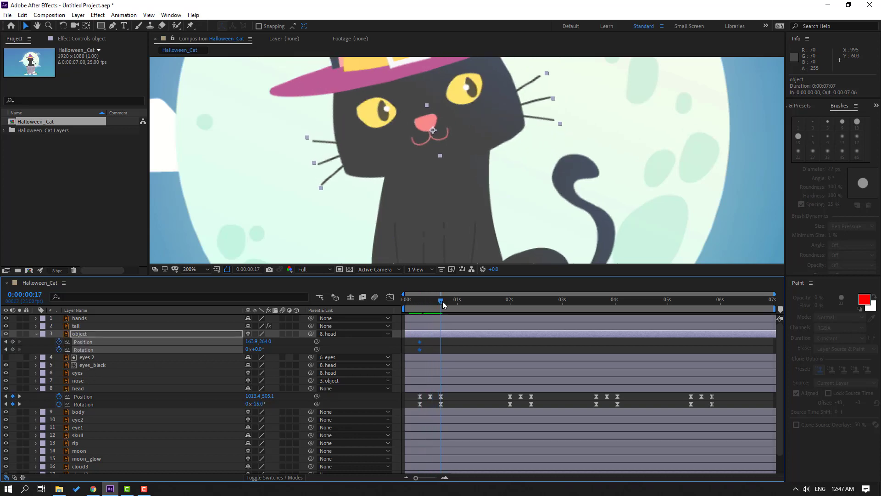
{"action": "left_click", "coordinate": [420, 346]}
{"action": "left_click_drag", "start_coordinate": [259, 351], "coordinate": [256, 349]}
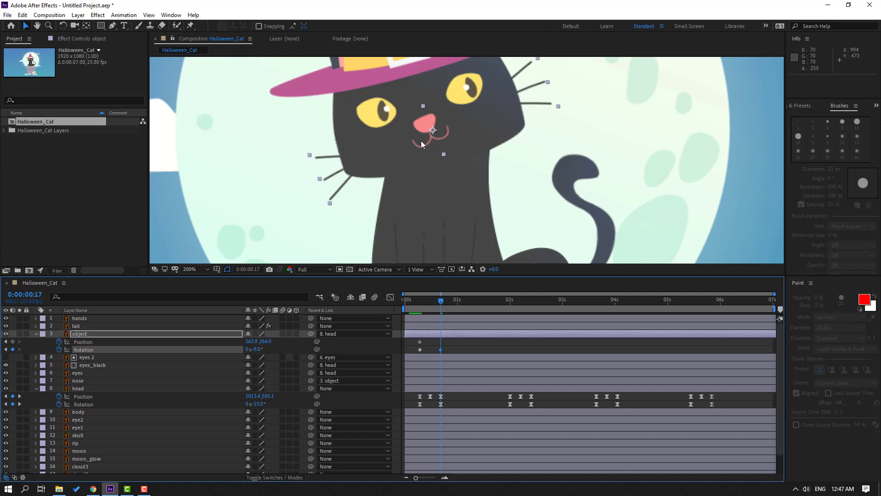
{"action": "left_click_drag", "start_coordinate": [421, 144], "coordinate": [424, 149]}
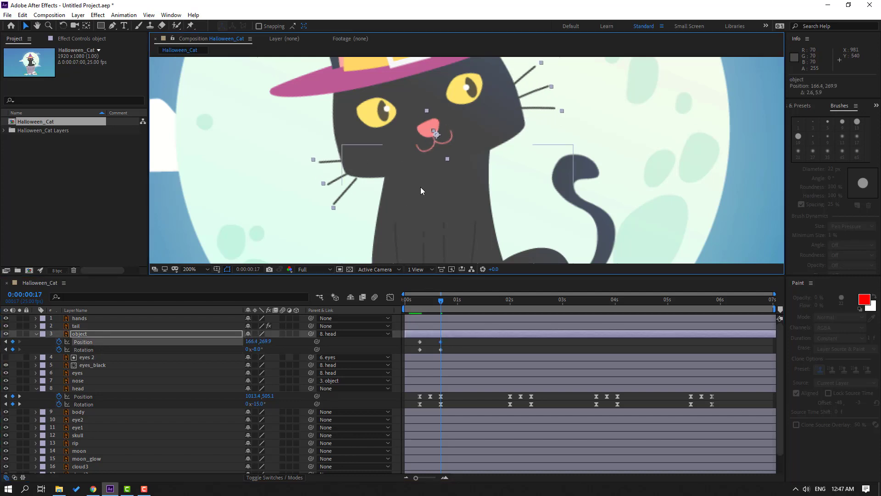
Step: Check the whisker motion up to 0:00:00:18 and apply Easy Ease to the object layer's Position and Rotation keyframes
{"action": "key", "text": "comma"}
{"action": "left_click_drag", "start_coordinate": [411, 302], "coordinate": [442, 302]}
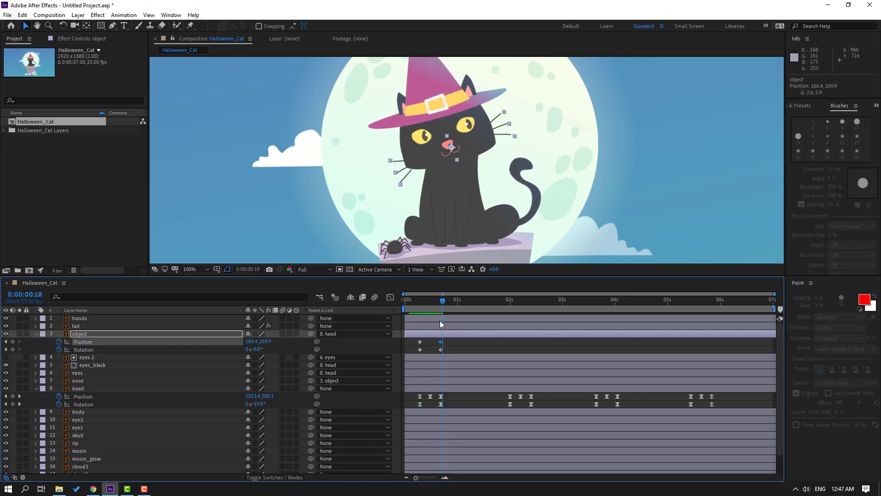
{"action": "left_click_drag", "start_coordinate": [455, 340], "coordinate": [418, 349]}
{"action": "right_click", "coordinate": [419, 349]}
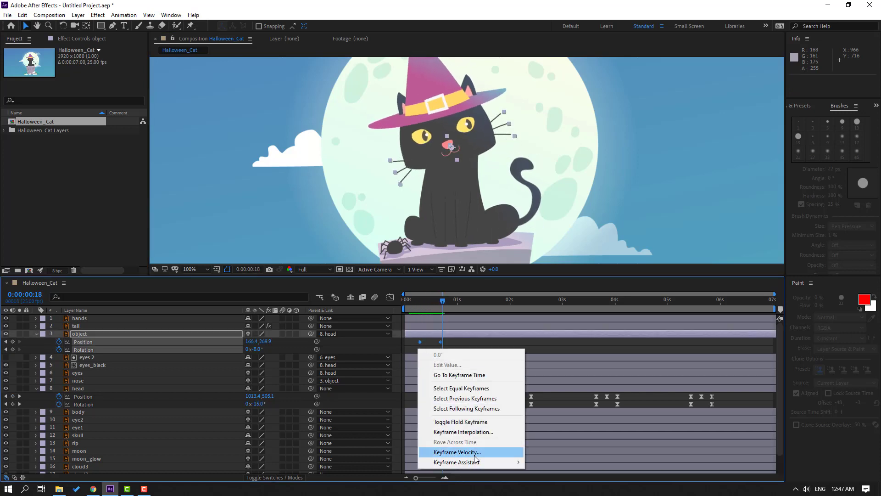
{"action": "mouse_move", "coordinate": [476, 462]}
{"action": "left_click", "coordinate": [574, 403]}
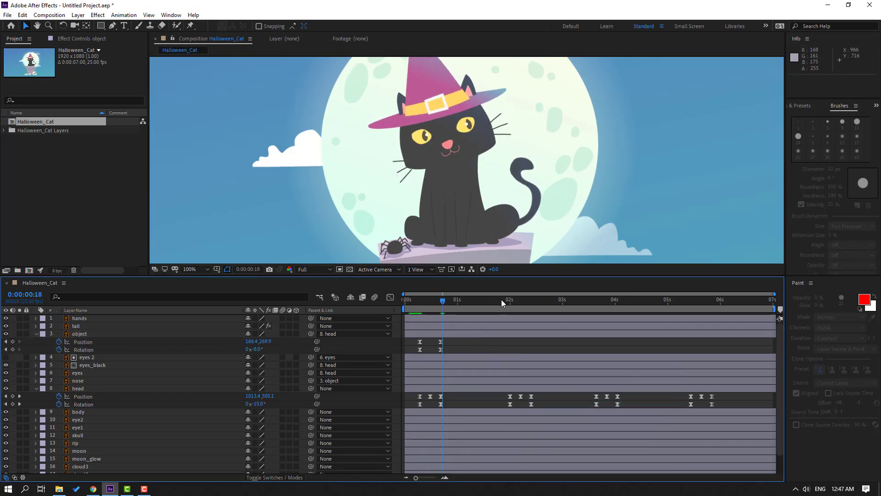
Step: Add hold keyframes for the object layer's Position and Rotation at 0:00:02:00, and at 0:00:02:10 set Rotation to 7° and Position to 166.4, 275.9
{"action": "left_click_drag", "start_coordinate": [501, 299], "coordinate": [510, 302]}
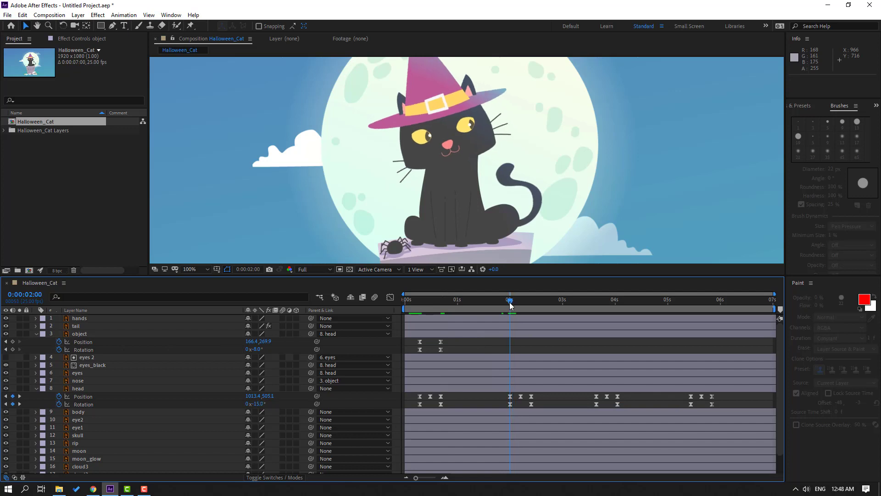
{"action": "left_click", "coordinate": [13, 349]}
{"action": "left_click", "coordinate": [13, 341]}
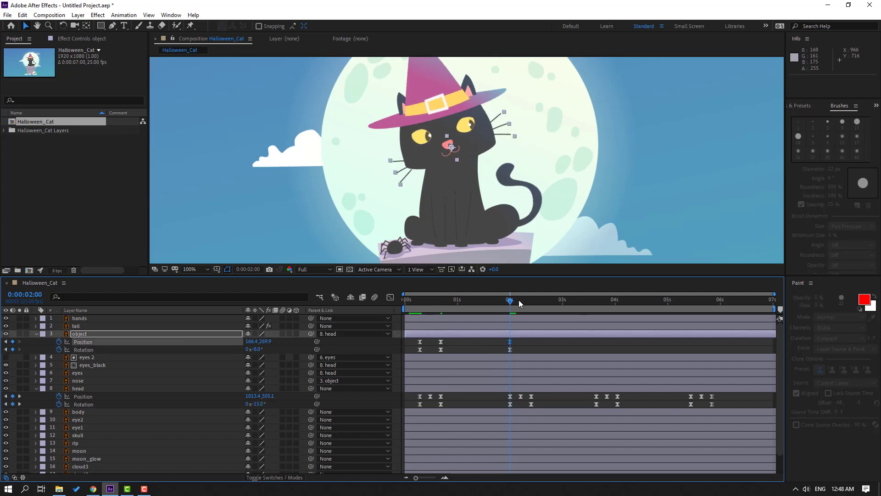
{"action": "left_click", "coordinate": [531, 301]}
{"action": "left_click_drag", "start_coordinate": [259, 349], "coordinate": [264, 341]}
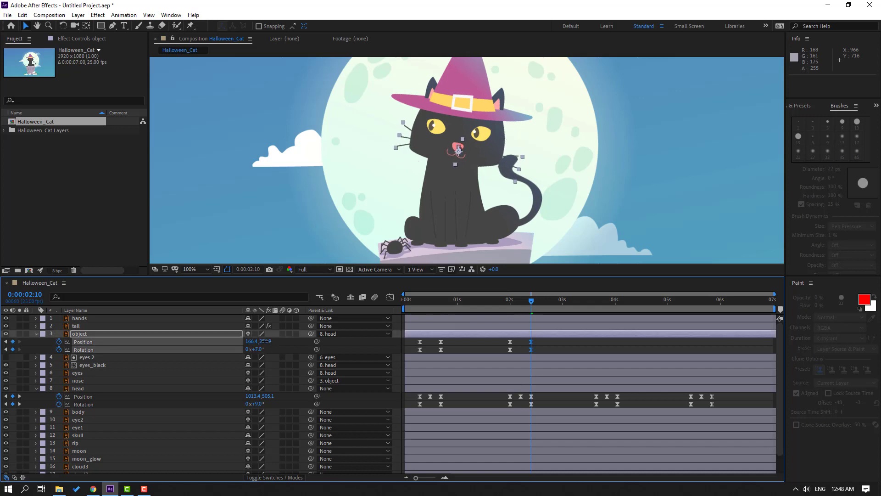
{"action": "left_click", "coordinate": [575, 343]}
Step: Add object Position and Rotation keyframes at 0:00:03:16, and at 0:00:04:01 set Rotation to -2° and Position to 166.4, 260.9
{"action": "left_click_drag", "start_coordinate": [455, 303], "coordinate": [596, 303]}
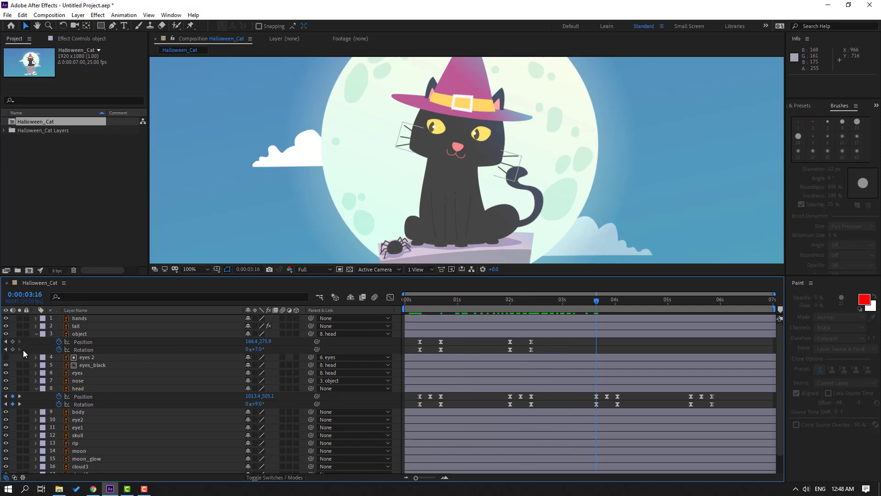
{"action": "left_click", "coordinate": [12, 349]}
{"action": "left_click", "coordinate": [13, 342]}
{"action": "left_click_drag", "start_coordinate": [588, 301], "coordinate": [615, 303]}
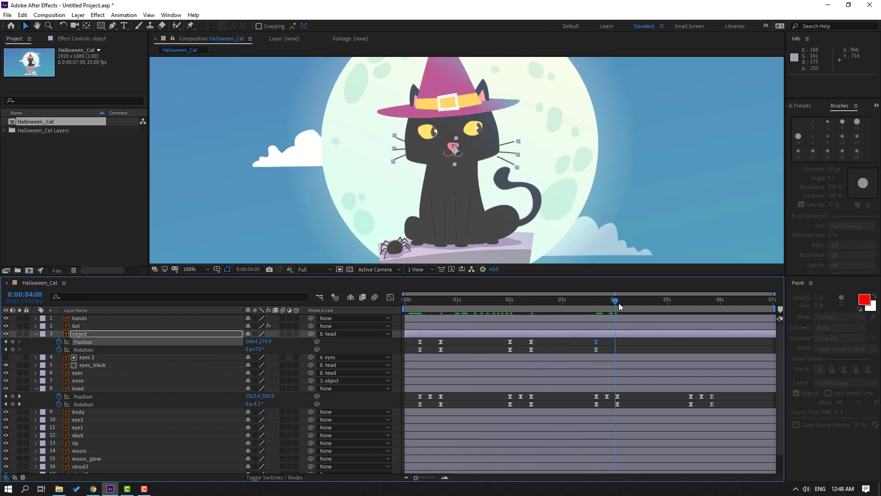
{"action": "left_click", "coordinate": [618, 305]}
{"action": "left_click_drag", "start_coordinate": [255, 349], "coordinate": [263, 342]}
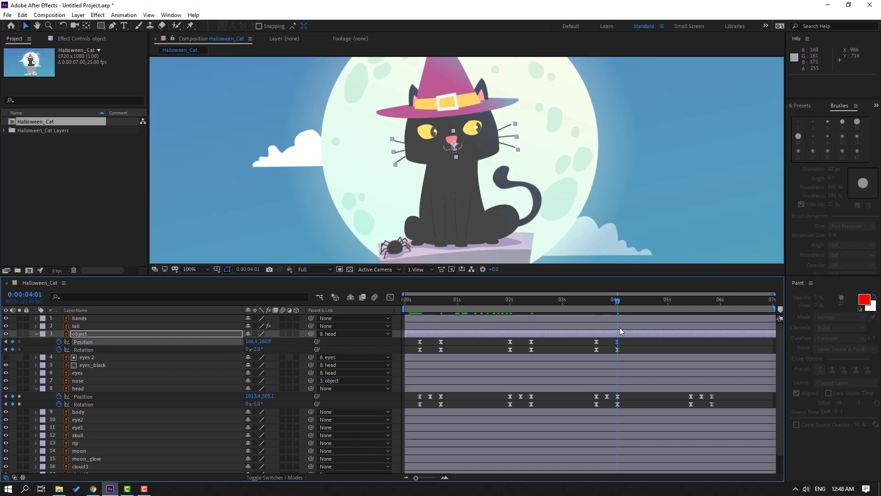
Step: Add object Position and Rotation keyframes at 0:00:05:11, and paste copies of the layer's first two keyframes at 0:00:05:21
{"action": "left_click_drag", "start_coordinate": [499, 302], "coordinate": [690, 306]}
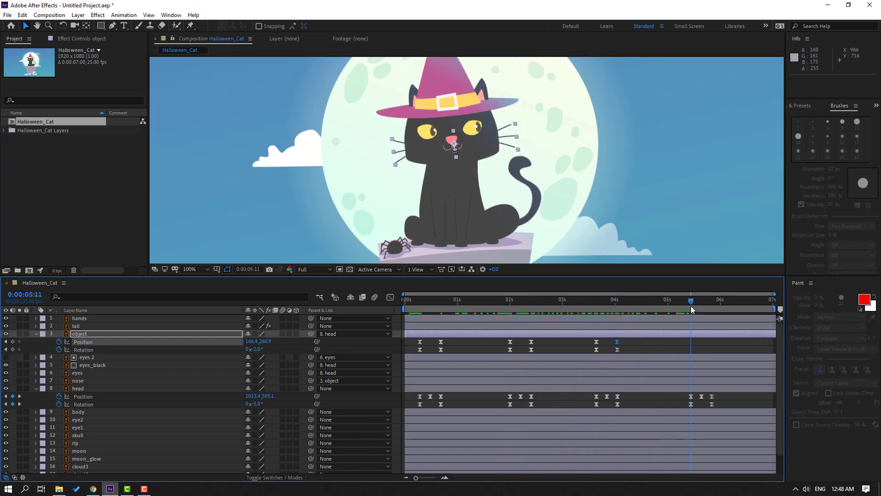
{"action": "left_click", "coordinate": [13, 342]}
{"action": "left_click", "coordinate": [13, 349]}
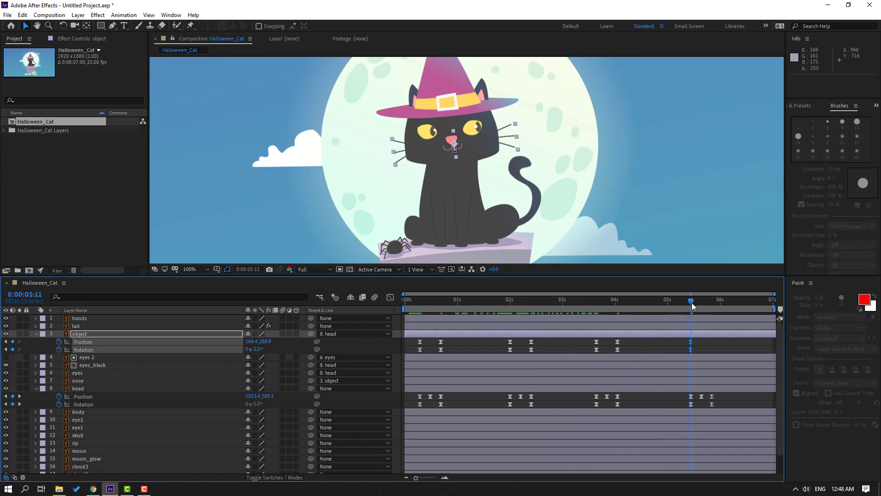
{"action": "left_click_drag", "start_coordinate": [694, 307], "coordinate": [712, 303]}
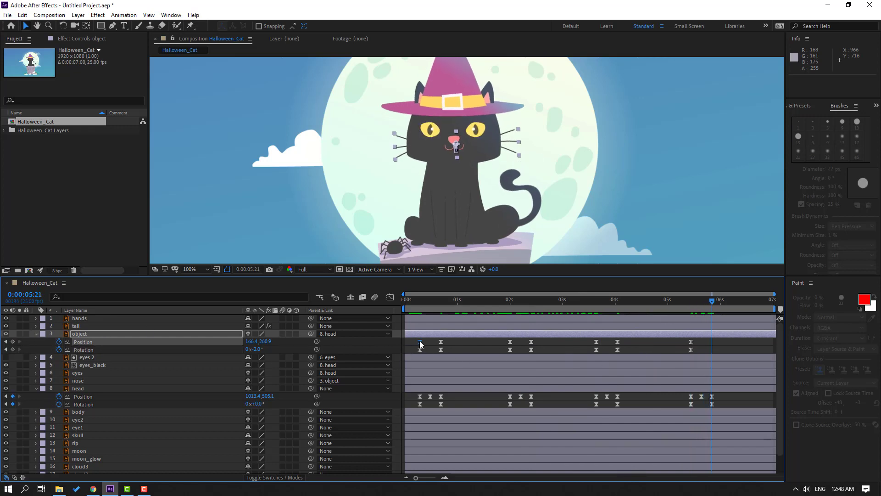
{"action": "key", "text": "ctrl+c"}
{"action": "left_click_drag", "start_coordinate": [431, 343], "coordinate": [418, 351]}
{"action": "key", "text": "ctrl+v"}
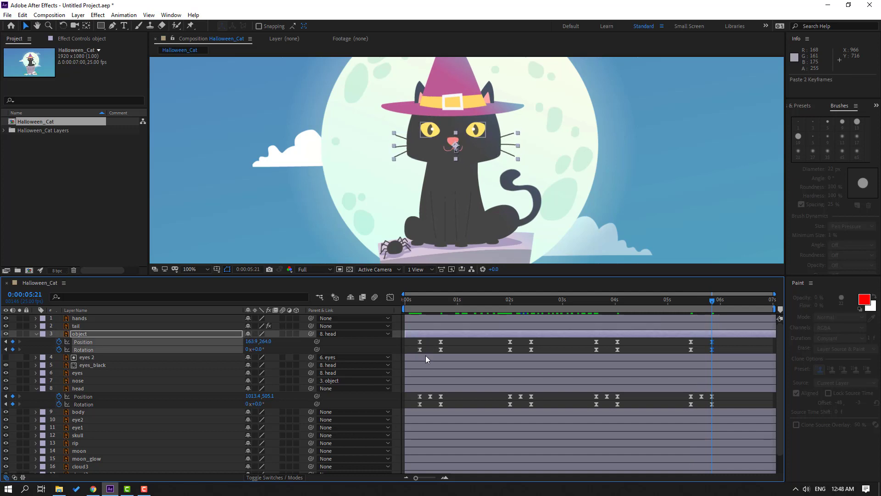
Step: Preview the cat animation, return to 0:00:00:00, and collapse the object and head layers' properties
{"action": "key", "text": "space"}
{"action": "scroll", "coordinate": [369, 193], "scroll_direction": "down", "scroll_amount": 2}
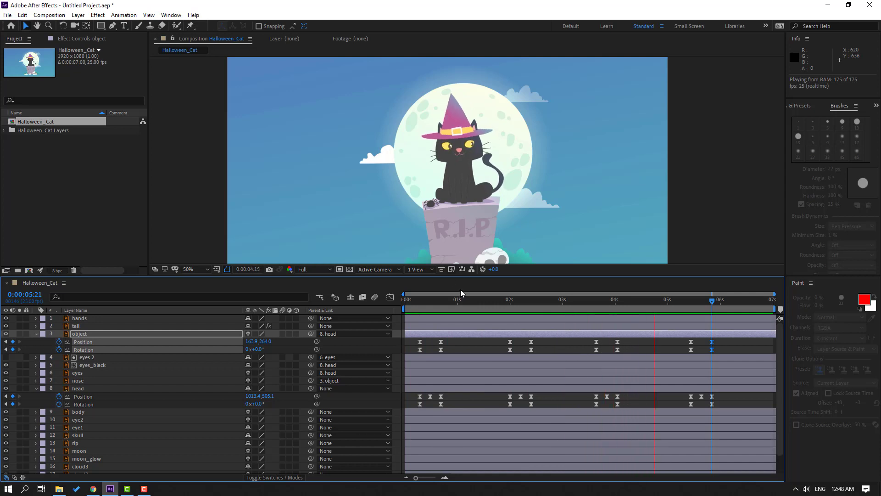
{"action": "left_click_drag", "start_coordinate": [434, 303], "coordinate": [400, 303]}
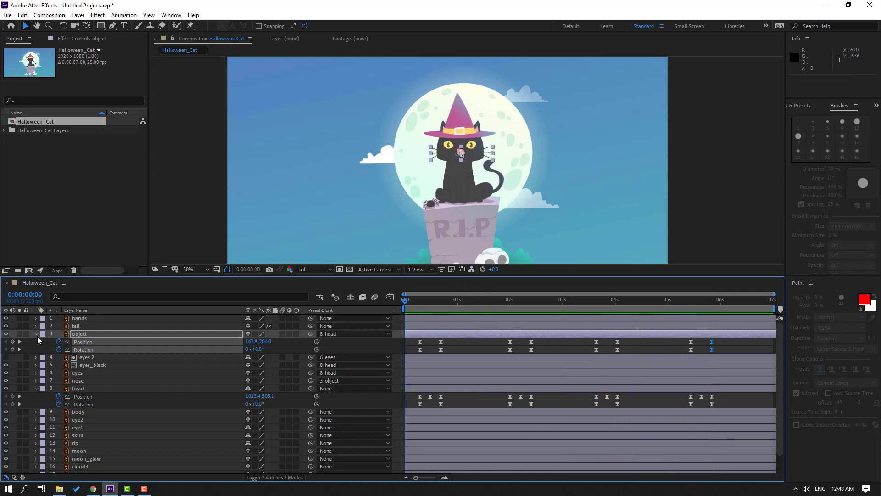
{"action": "left_click", "coordinate": [36, 333]}
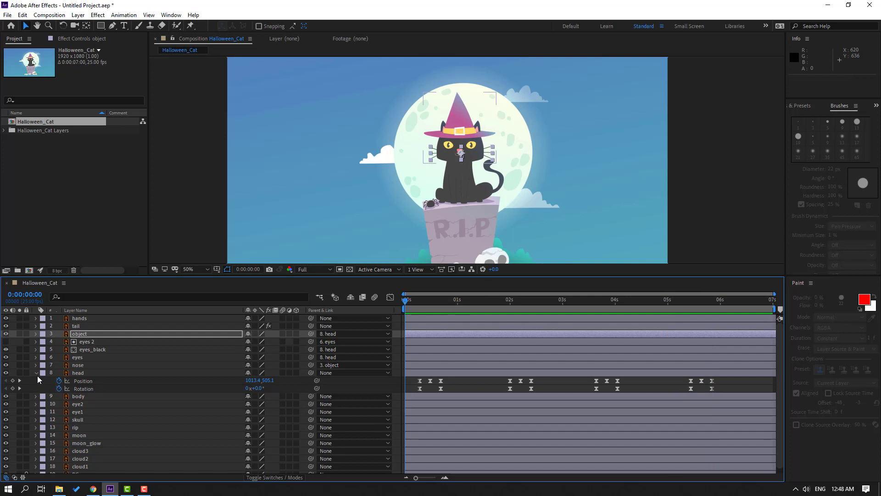
{"action": "left_click", "coordinate": [37, 374]}
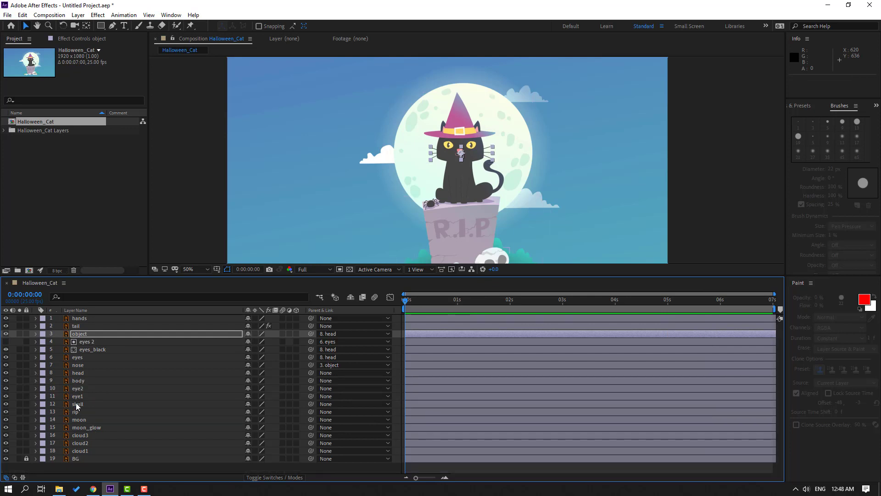
Step: Isolate the skull layer, move its anchor point to the bottom of the jaw, and turn solo off again
{"action": "left_click", "coordinate": [76, 403]}
{"action": "left_click", "coordinate": [20, 404]}
{"action": "left_click_drag", "start_coordinate": [515, 253], "coordinate": [456, 206]}
{"action": "scroll", "coordinate": [501, 147], "scroll_direction": "up", "scroll_amount": 2}
{"action": "left_click", "coordinate": [86, 26]}
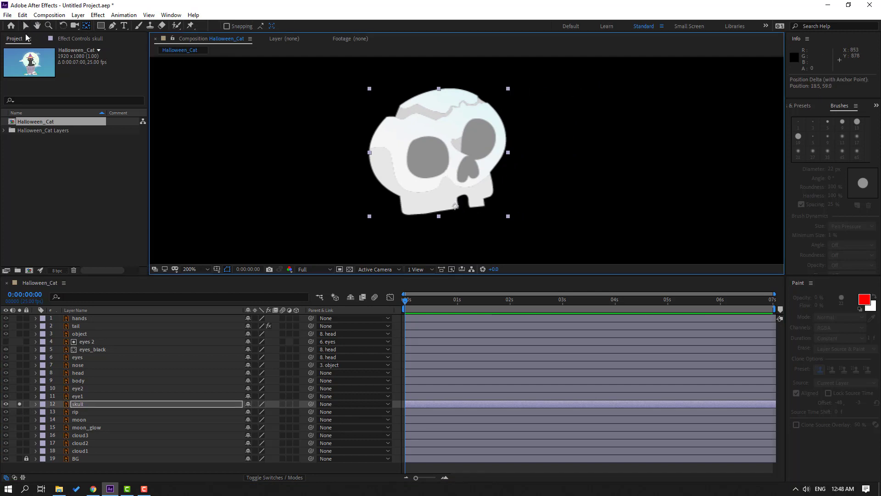
{"action": "left_click", "coordinate": [25, 26]}
{"action": "left_click", "coordinate": [19, 404]}
{"action": "key", "text": "comma"}
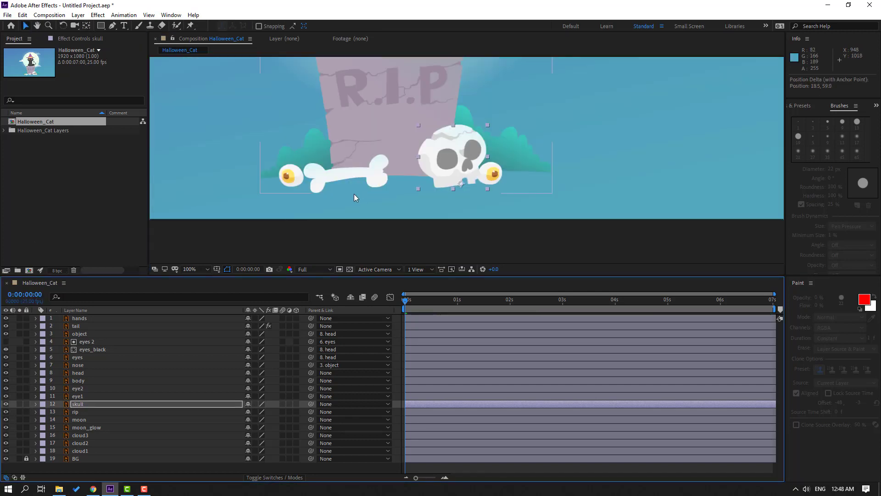
Step: Keyframe the skull's Rotation at 0° at 0:00:00:07 and at -7° at 0:00:00:17
{"action": "scroll", "coordinate": [465, 183], "scroll_direction": "down", "scroll_amount": 2}
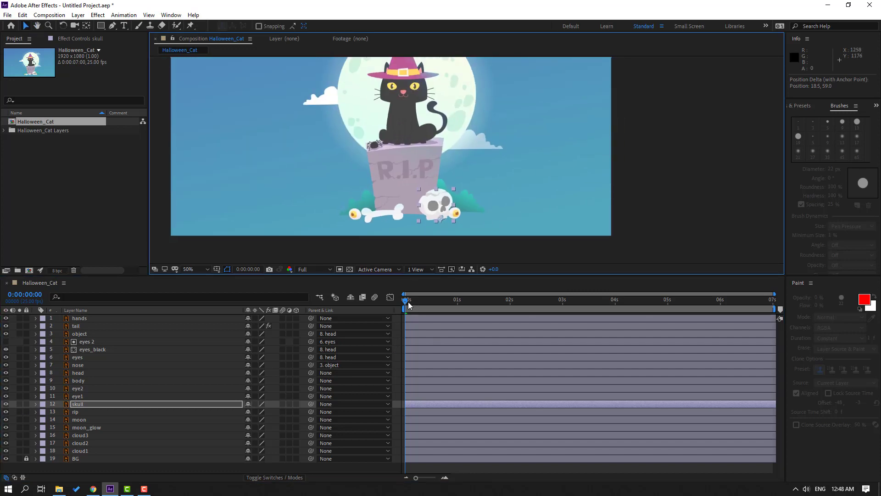
{"action": "key", "text": "r"}
{"action": "left_click_drag", "start_coordinate": [409, 302], "coordinate": [420, 302]}
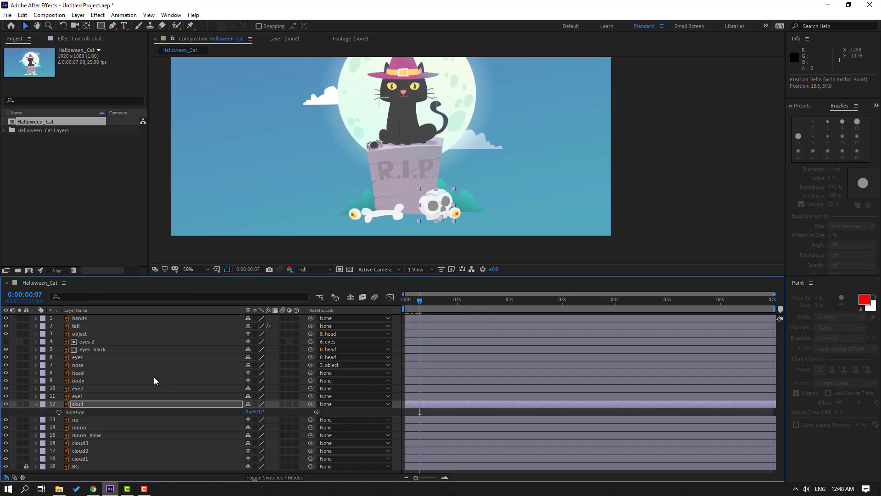
{"action": "left_click", "coordinate": [59, 413]}
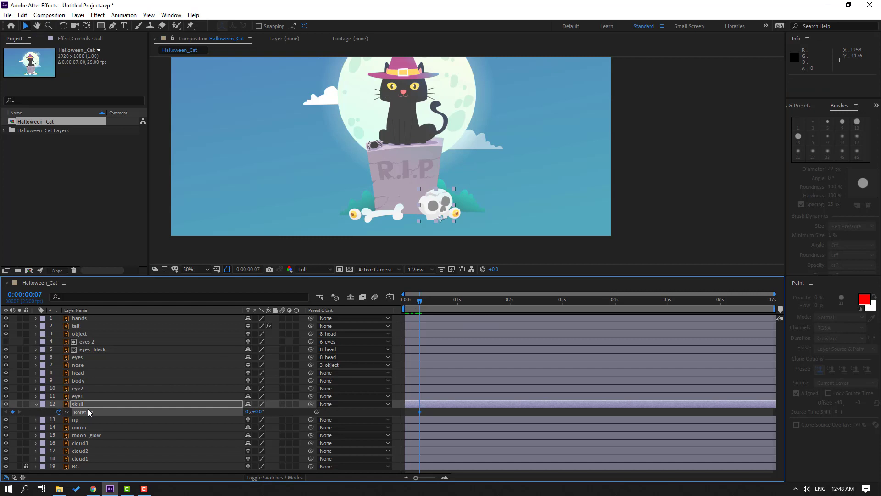
{"action": "key", "text": "shift+Page_Down"}
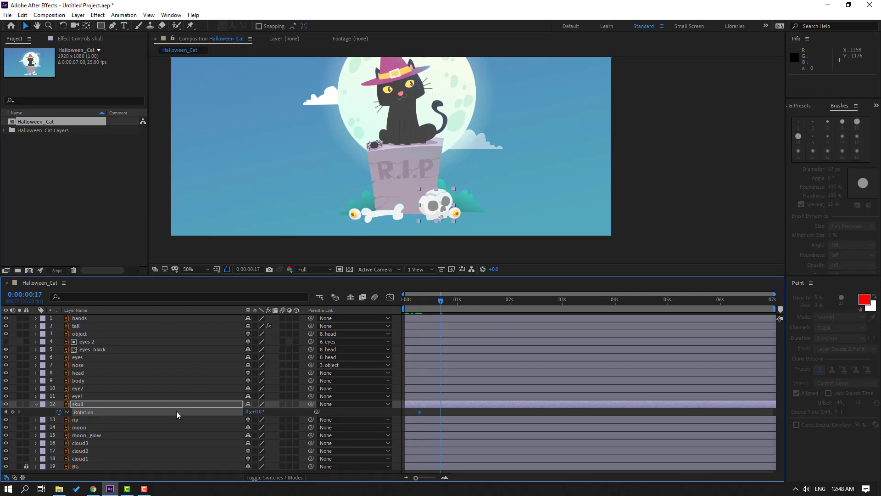
{"action": "left_click_drag", "start_coordinate": [256, 412], "coordinate": [252, 411]}
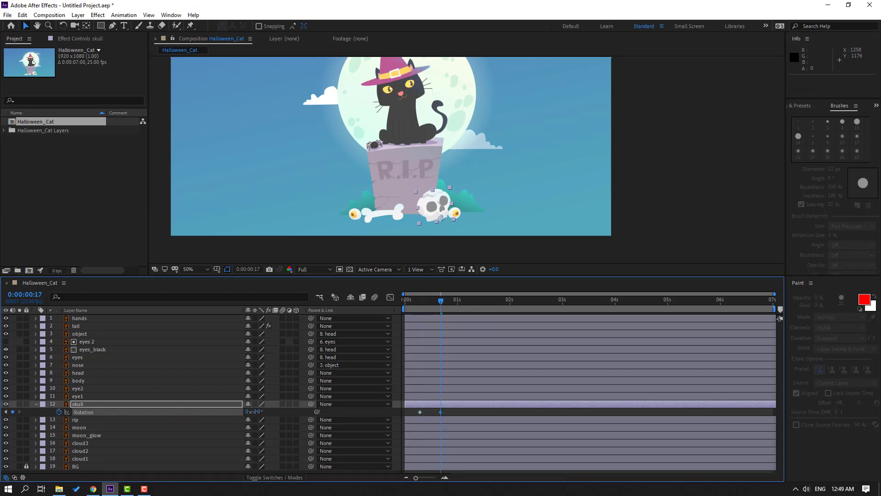
Step: Apply Easy Ease to the skull's Rotation keyframes, and preview the motion before returning to 0:00:00:07
{"action": "right_click", "coordinate": [420, 412]}
{"action": "mouse_move", "coordinate": [477, 406]}
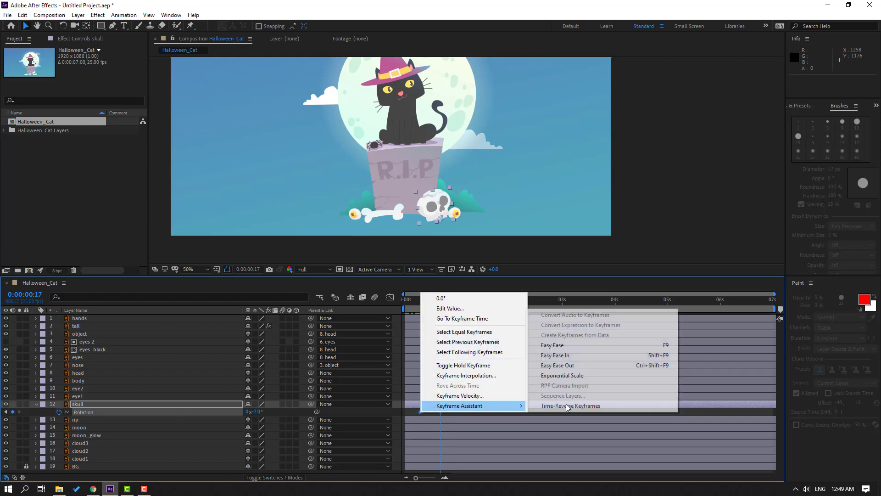
{"action": "left_click", "coordinate": [553, 345]}
{"action": "key", "text": "space"}
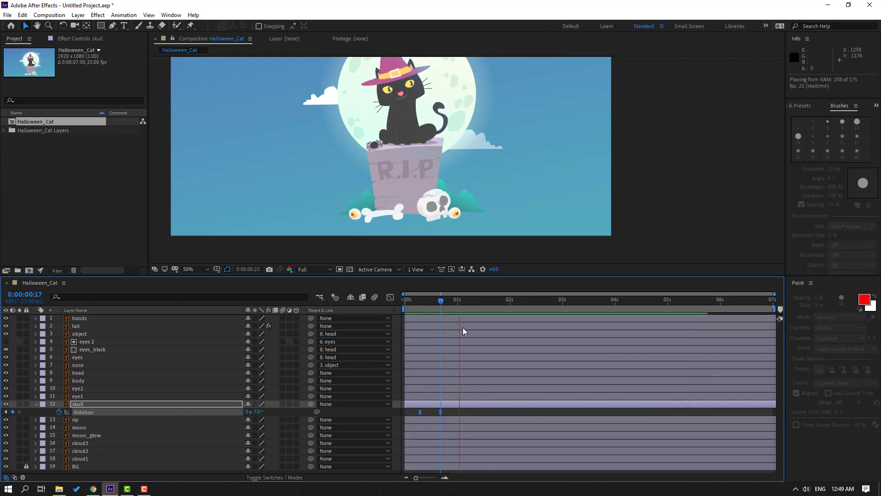
{"action": "left_click_drag", "start_coordinate": [412, 301], "coordinate": [419, 300]}
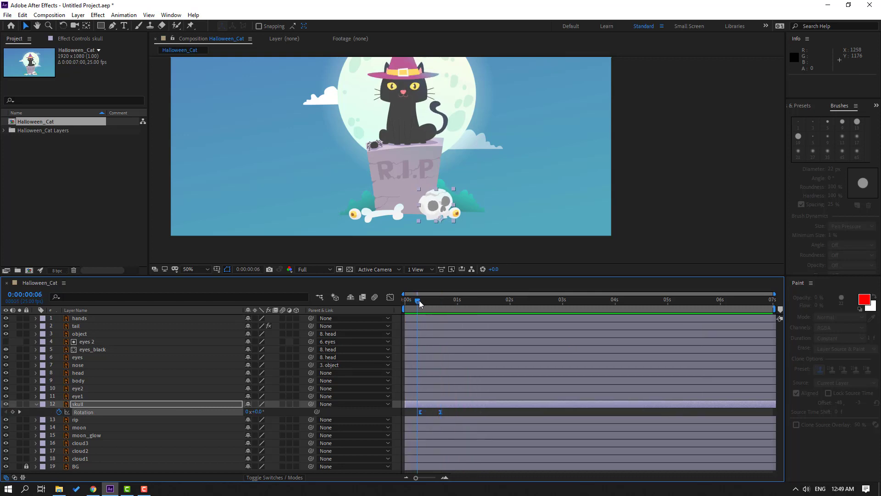
Step: Keyframe the skull's Position at 0:00:00:07, raise its Y value to 934.2 at 0:00:00:12, and paste the starting position at 0:00:00:17
{"action": "left_click", "coordinate": [79, 405]}
{"action": "key", "text": "alt+shift+p"}
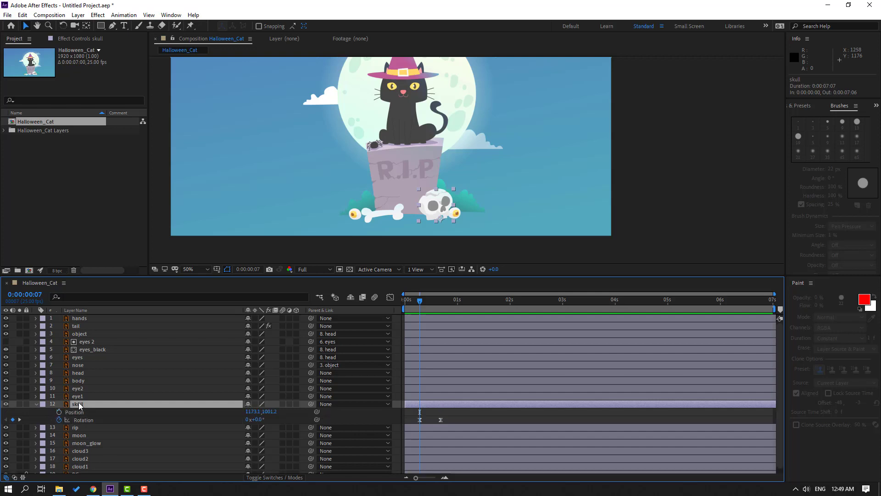
{"action": "left_click_drag", "start_coordinate": [420, 301], "coordinate": [430, 307]}
{"action": "left_click_drag", "start_coordinate": [266, 411], "coordinate": [247, 410]}
{"action": "left_click_drag", "start_coordinate": [435, 307], "coordinate": [443, 308]}
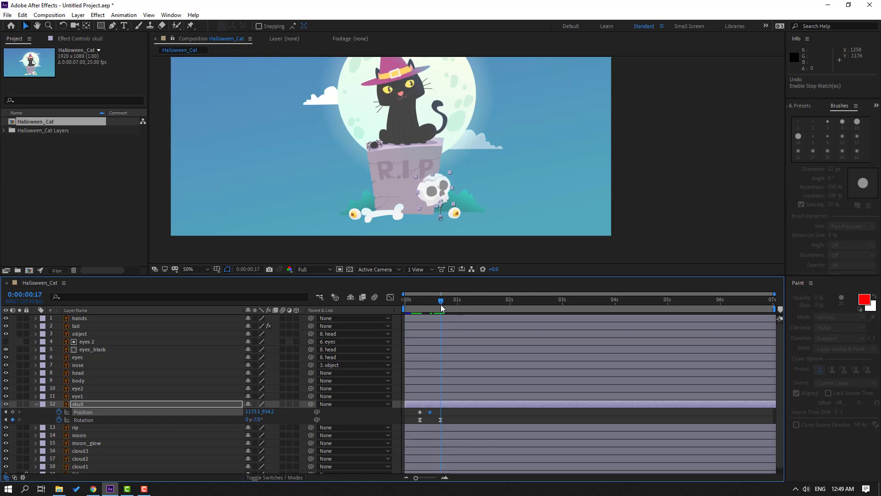
{"action": "left_click", "coordinate": [419, 411]}
{"action": "key", "text": "ctrl+c"}
{"action": "key", "text": "ctrl+v"}
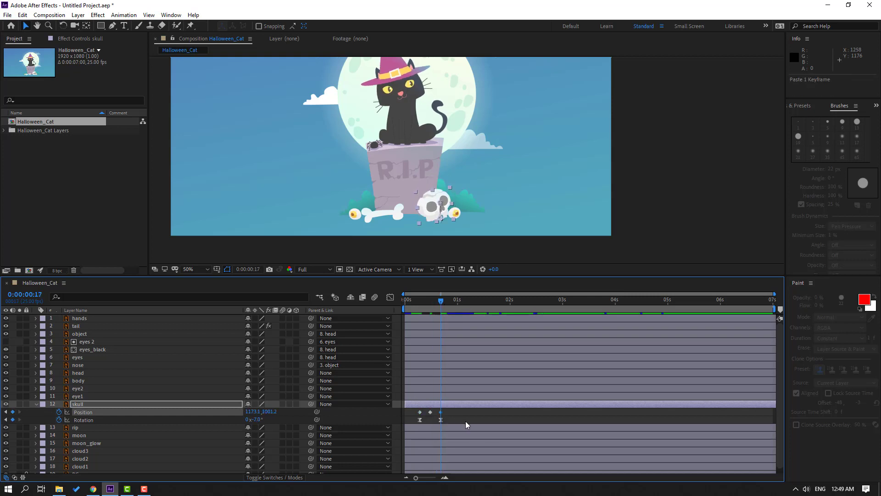
Step: Apply Easy Ease to the skull's three Position keyframes, and preview the jump
{"action": "left_click_drag", "start_coordinate": [445, 416], "coordinate": [420, 418]}
{"action": "right_click", "coordinate": [420, 418]}
{"action": "mouse_move", "coordinate": [496, 407]}
{"action": "left_click", "coordinate": [541, 347]}
{"action": "key", "text": "space"}
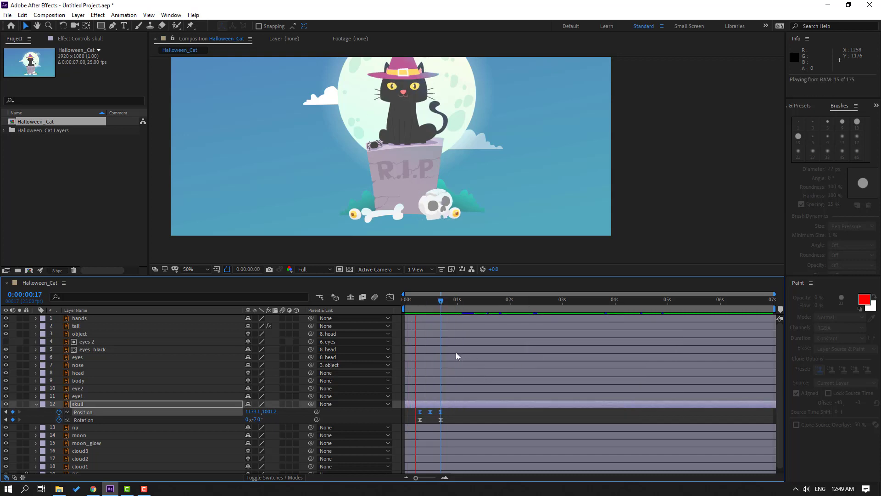
{"action": "key", "text": "space"}
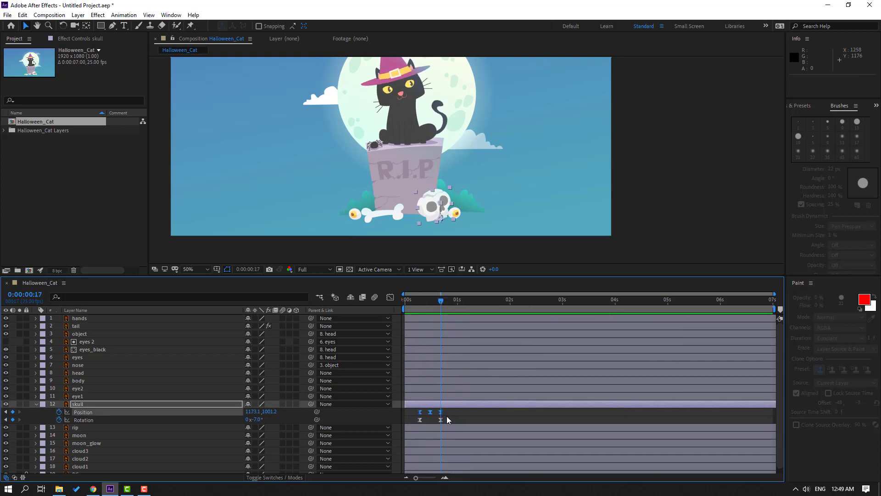
Step: In the speed graph, widen the influence of the skull's middle Position keyframe on both sides, and preview the slower hang at the peak
{"action": "left_click_drag", "start_coordinate": [448, 412], "coordinate": [395, 411]}
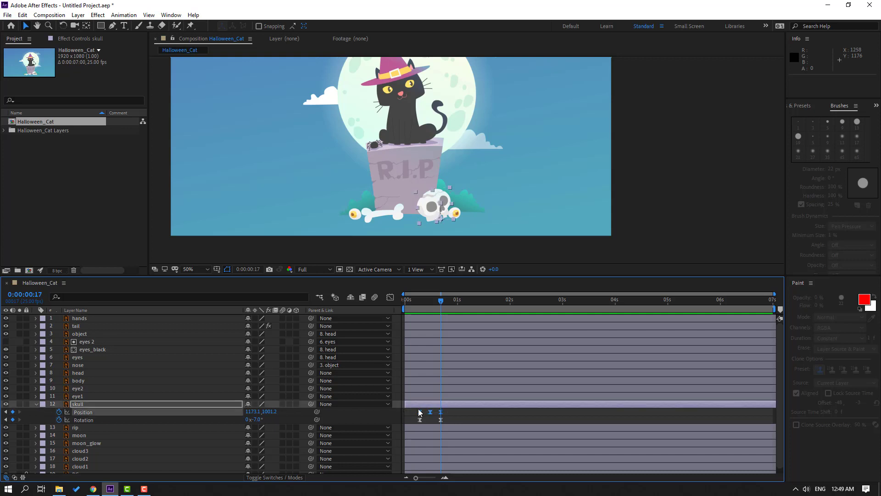
{"action": "left_click", "coordinate": [389, 298]}
{"action": "key", "text": "="}
{"action": "left_click_drag", "start_coordinate": [485, 425], "coordinate": [434, 460]}
{"action": "key", "text": "="}
{"action": "scroll", "coordinate": [487, 450], "scroll_direction": "left", "scroll_amount": 3}
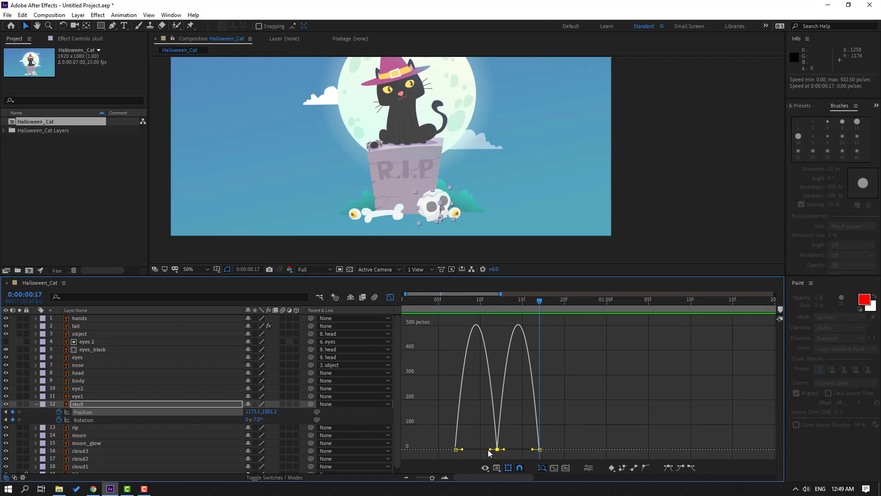
{"action": "left_click_drag", "start_coordinate": [490, 449], "coordinate": [540, 439]}
{"action": "key", "text": "space"}
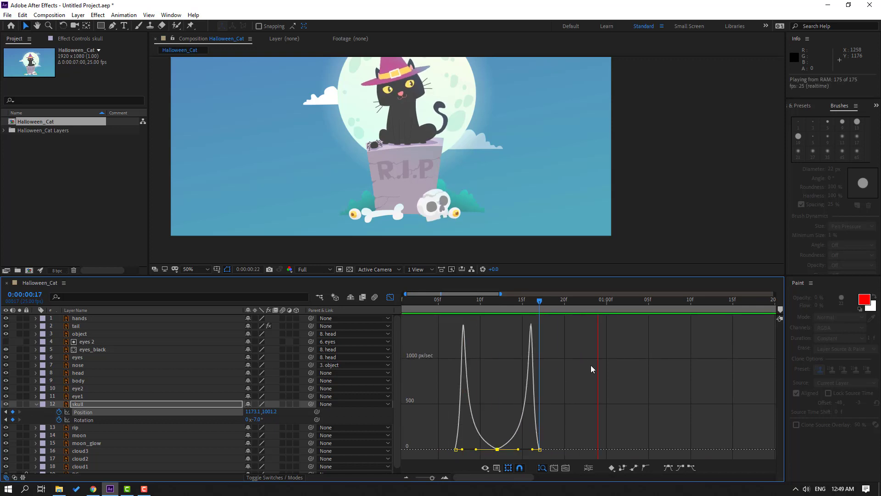
{"action": "left_click", "coordinate": [390, 297]}
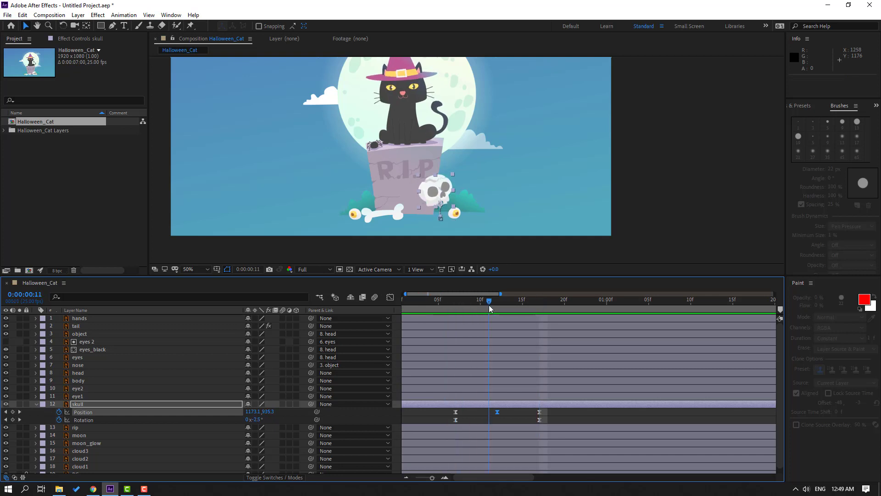
{"action": "key", "text": "space"}
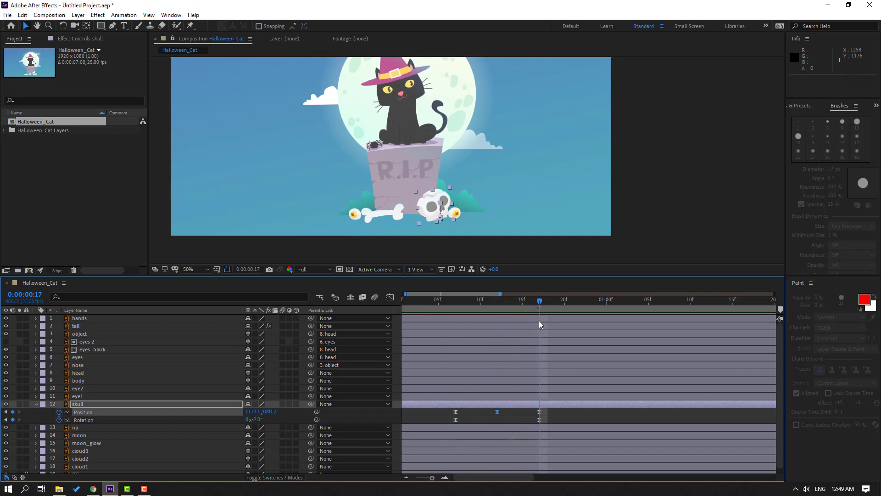
Step: Keyframe the skull's Rotation at 2° at 0:00:00:20 and 0° at 0:00:00:23, and preview the landing wobble
{"action": "left_click", "coordinate": [567, 422]}
{"action": "key", "text": "Page_Down"}
{"action": "key", "text": "Page_Down"}
{"action": "key", "text": "Page_Down"}
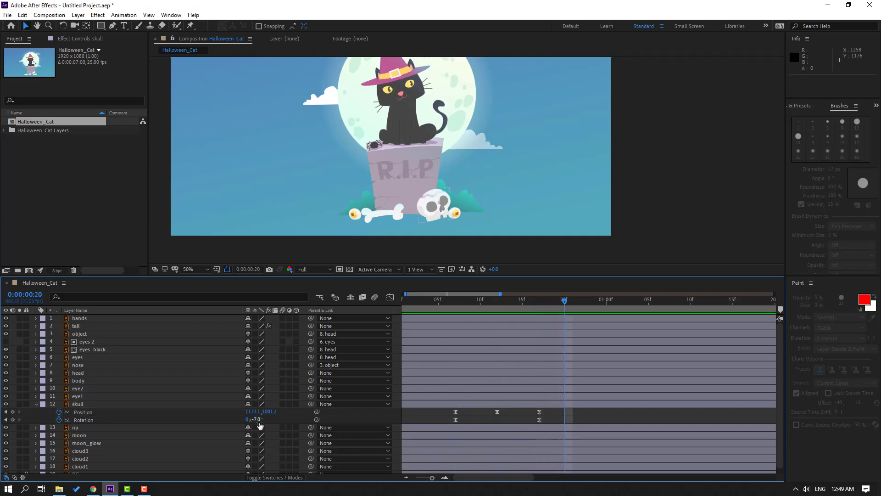
{"action": "left_click_drag", "start_coordinate": [259, 420], "coordinate": [263, 420]}
{"action": "key", "text": "Page_Down"}
{"action": "key", "text": "Page_Down"}
{"action": "key", "text": "Page_Down"}
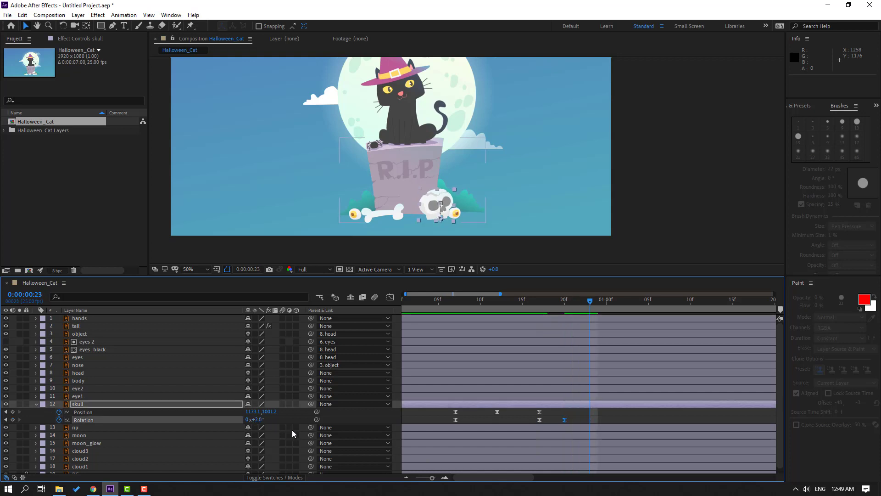
{"action": "left_click", "coordinate": [260, 420]}
{"action": "type", "text": "0"}
{"action": "key", "text": "Return"}
{"action": "scroll", "coordinate": [395, 172], "scroll_direction": "down", "scroll_amount": 2}
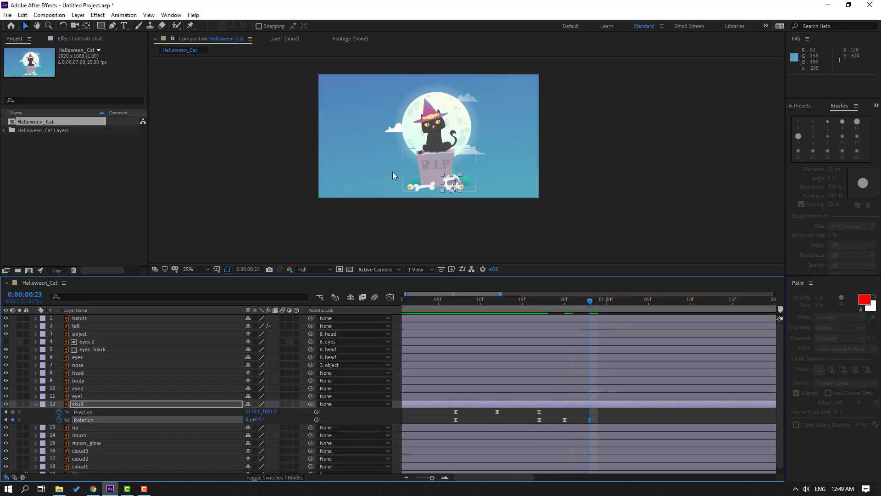
{"action": "key", "text": "space"}
{"action": "key", "text": "period"}
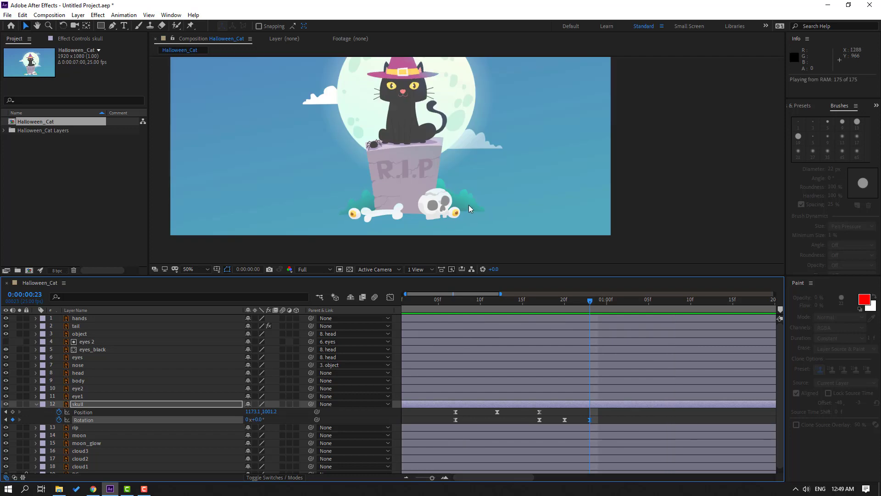
{"action": "key", "text": "space"}
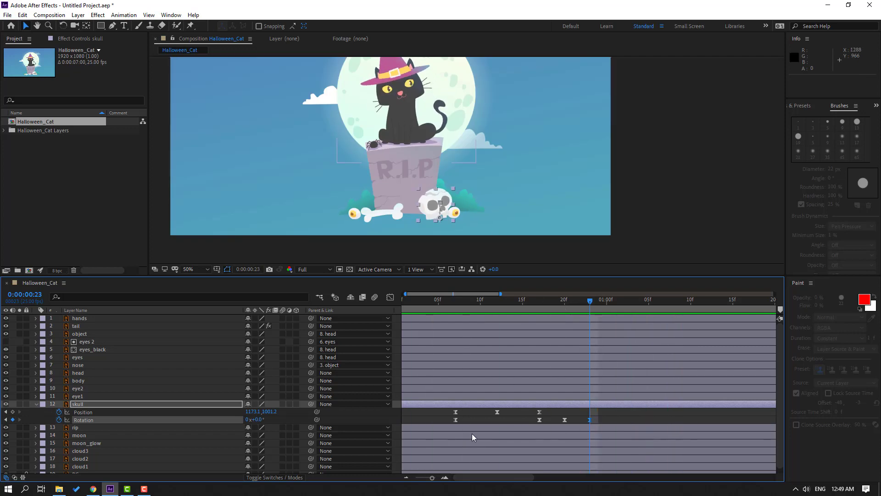
Step: Copy all of the skull's Position and Rotation keyframes, paste them near 0:00:01:22, and preview the repeated jump
{"action": "key", "text": "minus"}
{"action": "key", "text": "minus"}
{"action": "key", "text": "minus"}
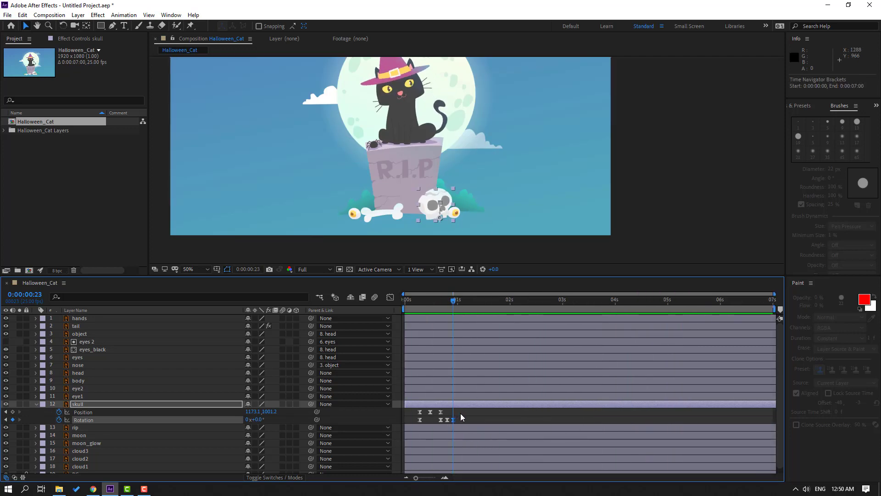
{"action": "left_click_drag", "start_coordinate": [461, 413], "coordinate": [411, 420]}
{"action": "left_click_drag", "start_coordinate": [457, 300], "coordinate": [511, 313]}
{"action": "key", "text": "space"}
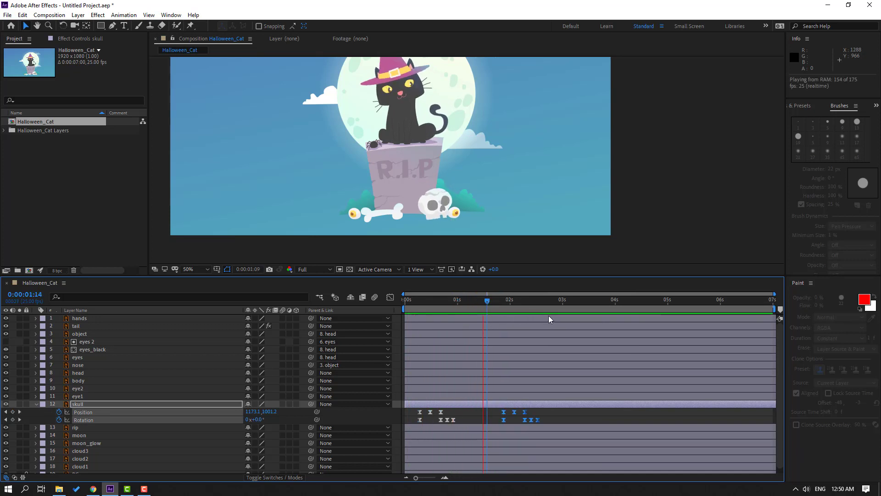
Step: Fit the composition in view, paste the skull's jump keyframes at 0:00:03:08, about 0:00:04:19 and 0:00:06:01, preview, and collapse the layer
{"action": "left_click", "coordinate": [193, 269]}
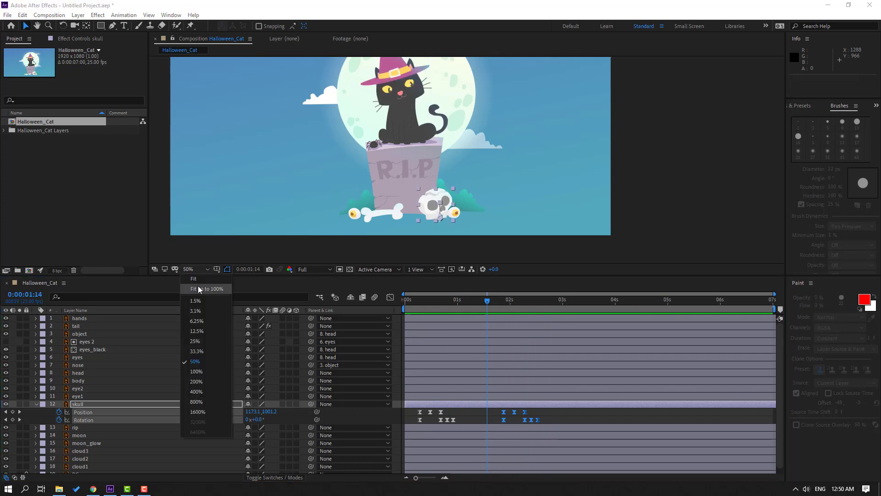
{"action": "left_click", "coordinate": [202, 289]}
{"action": "left_click", "coordinate": [575, 302]}
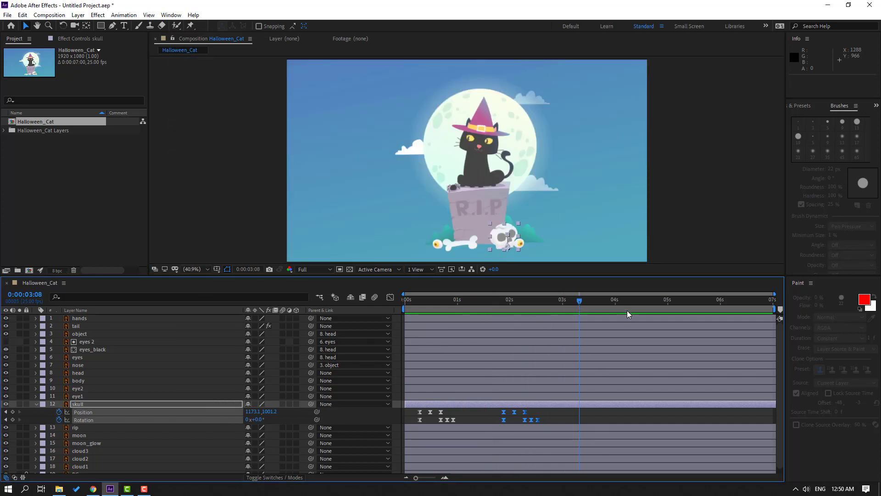
{"action": "key", "text": "ctrl+v"}
{"action": "left_click", "coordinate": [655, 303]}
{"action": "left_click", "coordinate": [722, 304]}
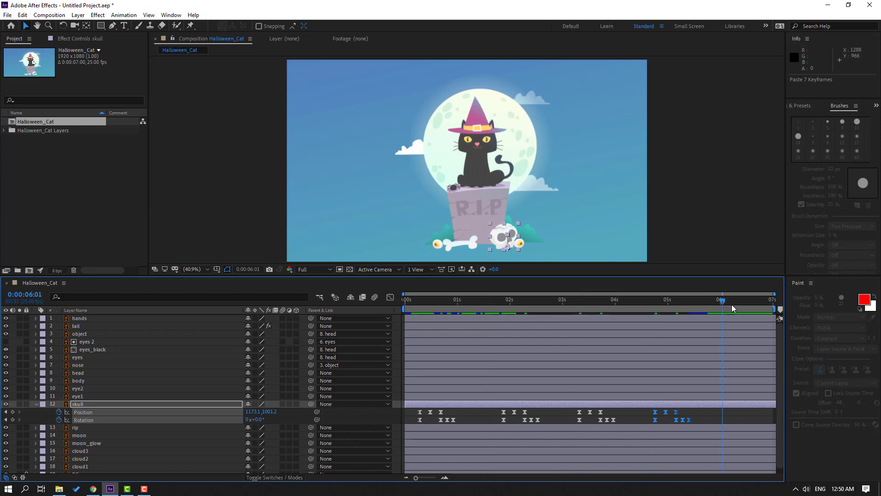
{"action": "key", "text": "space"}
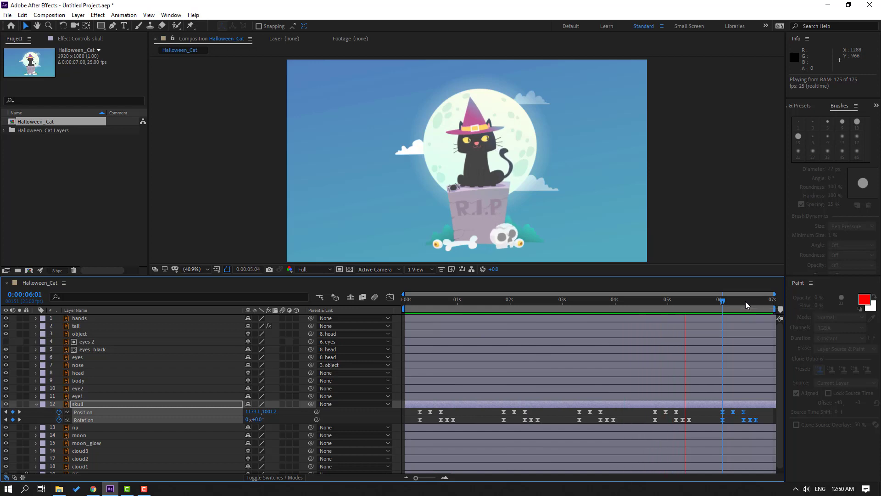
{"action": "left_click_drag", "start_coordinate": [435, 303], "coordinate": [397, 315]}
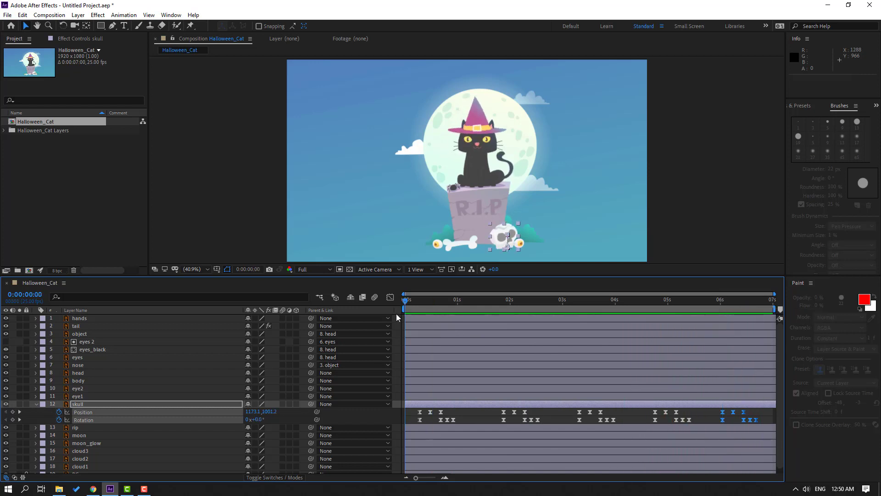
{"action": "key", "text": "u"}
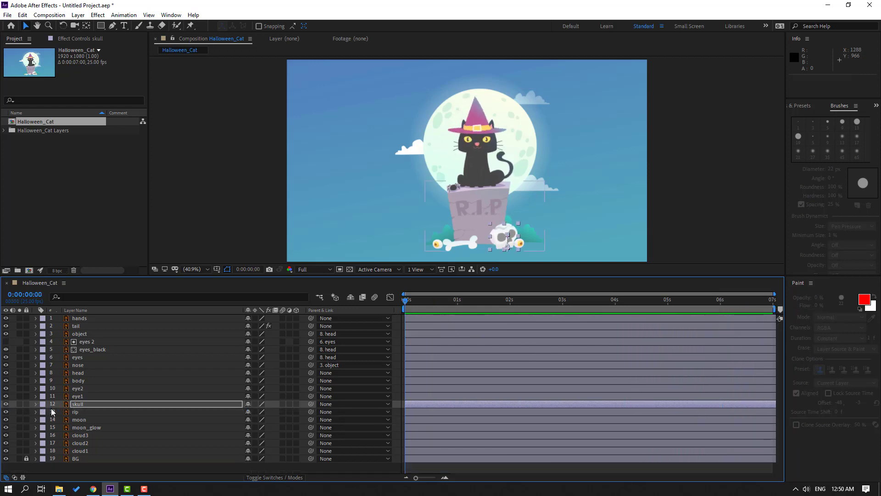
Step: Reveal the Scale property of the eye1 and eye2 layers, and select eye2, the iris beside the bone
{"action": "left_click", "coordinate": [73, 398]}
{"action": "left_click", "coordinate": [79, 390], "text": "shift"}
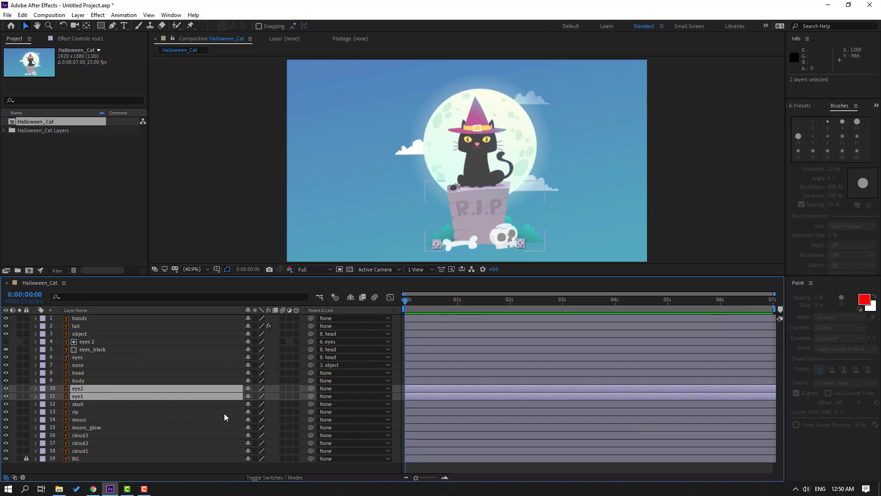
{"action": "key", "text": "s"}
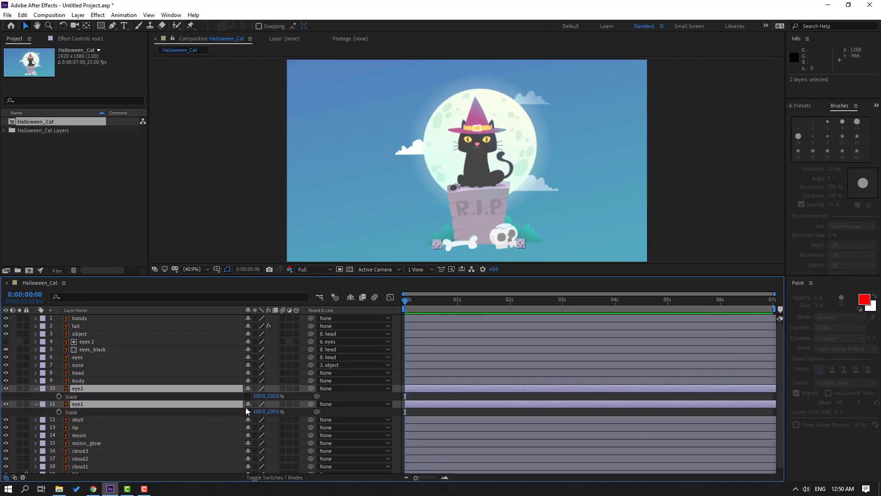
{"action": "left_click", "coordinate": [423, 412]}
{"action": "scroll", "coordinate": [478, 240], "scroll_direction": "up", "scroll_amount": 1}
{"action": "left_click_drag", "start_coordinate": [472, 237], "coordinate": [535, 73]}
{"action": "scroll", "coordinate": [494, 143], "scroll_direction": "up", "scroll_amount": 2}
{"action": "left_click_drag", "start_coordinate": [494, 143], "coordinate": [493, 273]}
{"action": "left_click_drag", "start_coordinate": [484, 179], "coordinate": [405, 299]}
{"action": "left_click", "coordinate": [423, 159]}
{"action": "scroll", "coordinate": [450, 164], "scroll_direction": "up", "scroll_amount": 1}
{"action": "left_click_drag", "start_coordinate": [474, 164], "coordinate": [460, 184]}
{"action": "key", "text": "v"}
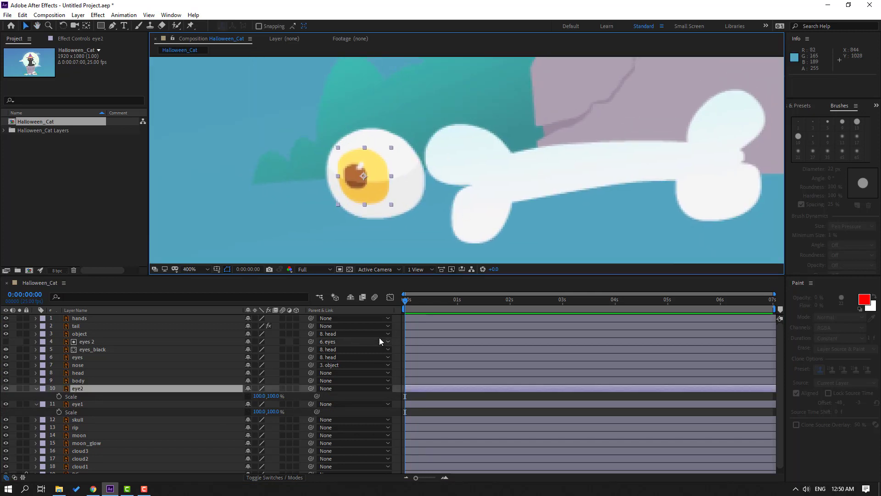
Step: Keyframe eye2's Scale at 100% at 0:00:00:06, 5% vertically at 0:00:00:09, and 100% again at 0:00:00:12
{"action": "left_click_drag", "start_coordinate": [409, 299], "coordinate": [418, 301]}
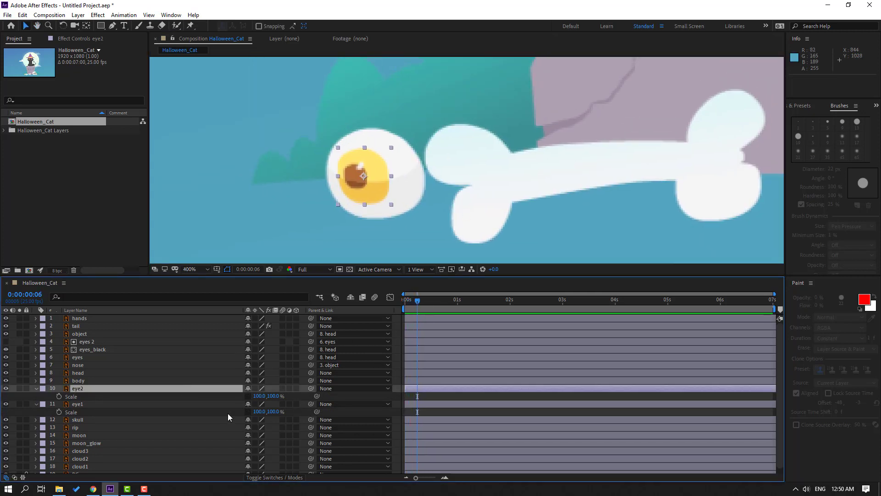
{"action": "left_click", "coordinate": [58, 396]}
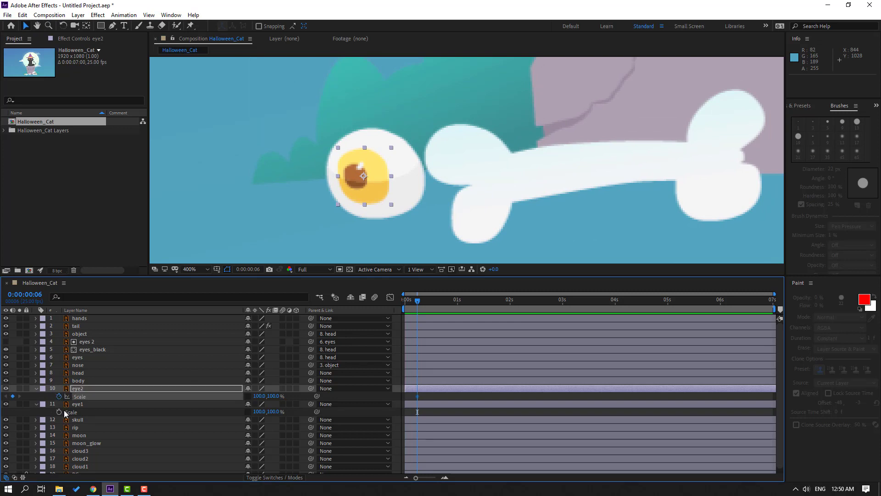
{"action": "mouse_move", "coordinate": [273, 396]}
{"action": "left_mouse_down"}
{"action": "mouse_move", "coordinate": [245, 398]}
{"action": "mouse_move", "coordinate": [284, 405]}
{"action": "left_mouse_up"}
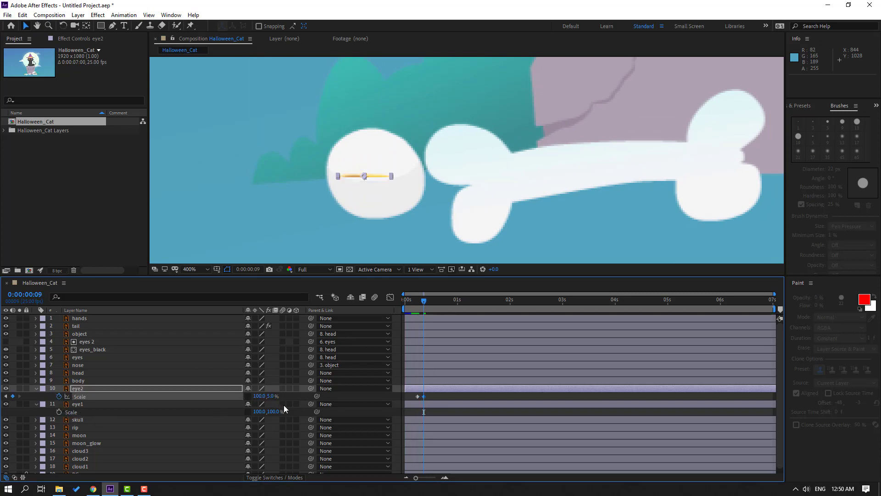
{"action": "key", "text": "Page_Down"}
{"action": "key", "text": "Page_Down"}
{"action": "key", "text": "Page_Down"}
{"action": "left_click", "coordinate": [462, 393]}
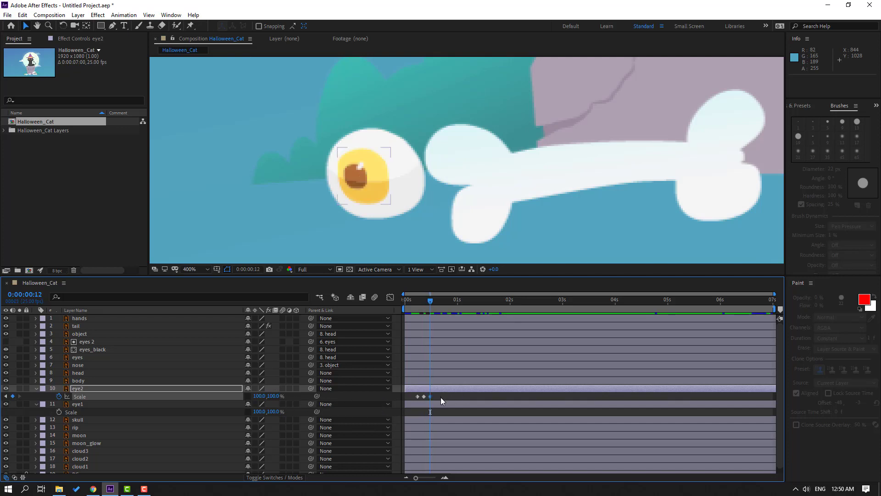
Step: Apply Easy Ease to eye2's three Scale keyframes and copy them
{"action": "right_click", "coordinate": [417, 397]}
{"action": "mouse_move", "coordinate": [444, 390]}
{"action": "left_click", "coordinate": [549, 420]}
{"action": "key", "text": "ctrl+c"}
{"action": "key", "text": "comma"}
{"action": "key", "text": "comma"}
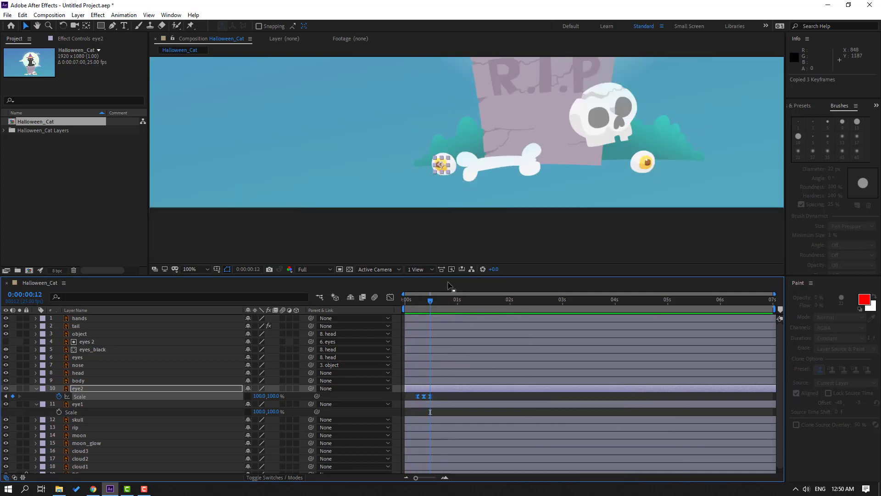
Step: Paste eye2's blink keyframes at 0:00:01:12, about 0:00:02:22, about 0:00:04:13, and 0:00:05:24
{"action": "left_click", "coordinate": [479, 303]}
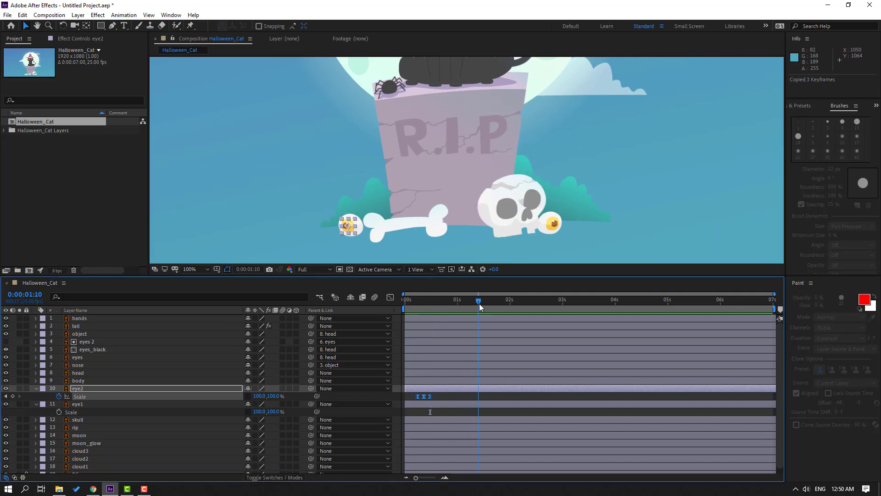
{"action": "left_click", "coordinate": [556, 303]}
{"action": "key", "text": "ctrl+v"}
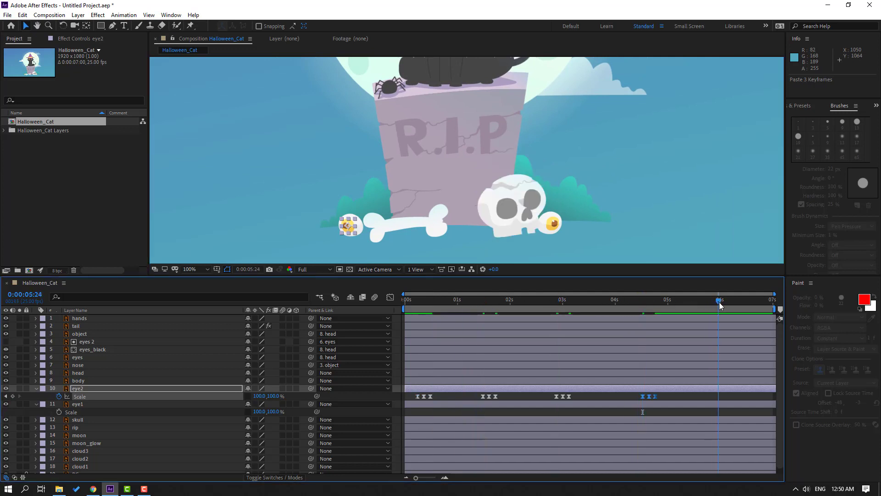
{"action": "key", "text": "ctrl+v"}
Step: Copy all of eye2's Scale keyframes onto eye1, offset them to start near 0:00:00:19, and preview the blinks from 0:00:00:00
{"action": "left_click_drag", "start_coordinate": [739, 397], "coordinate": [428, 421]}
{"action": "left_click", "coordinate": [213, 405]}
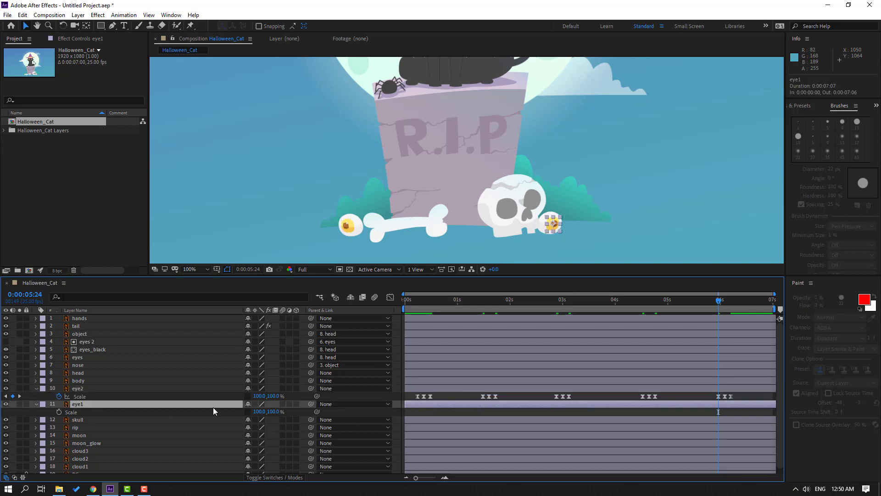
{"action": "left_click_drag", "start_coordinate": [408, 300], "coordinate": [398, 299]}
{"action": "key", "text": "ctrl+v"}
{"action": "left_click_drag", "start_coordinate": [466, 414], "coordinate": [508, 414]}
{"action": "left_click", "coordinate": [492, 414]}
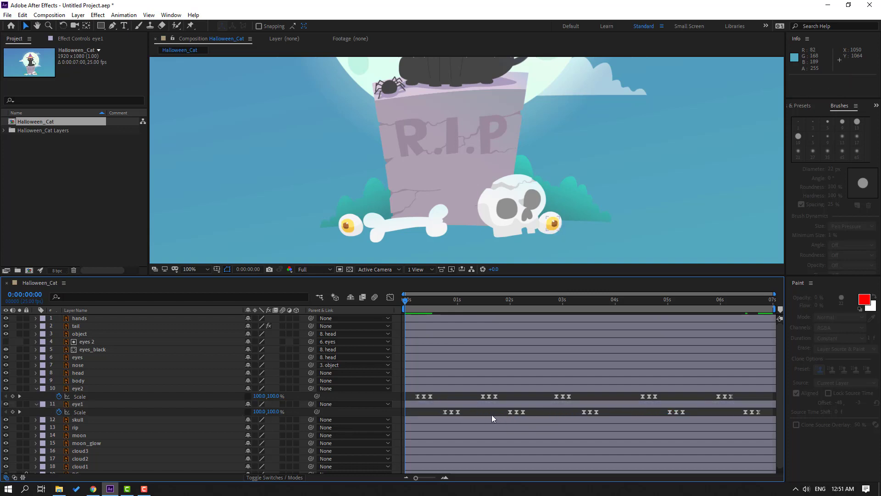
{"action": "key", "text": "space"}
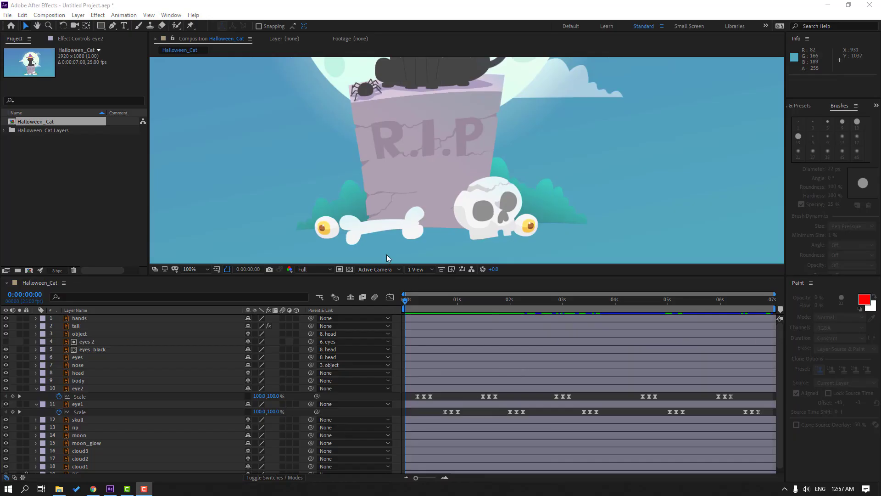
Step: Add starting Position keyframes to cloud3, cloud2 and cloud1 at 0:00:00:00
{"action": "scroll", "coordinate": [470, 175], "scroll_direction": "down", "scroll_amount": 4}
{"action": "scroll", "coordinate": [393, 123], "scroll_direction": "up", "scroll_amount": 2}
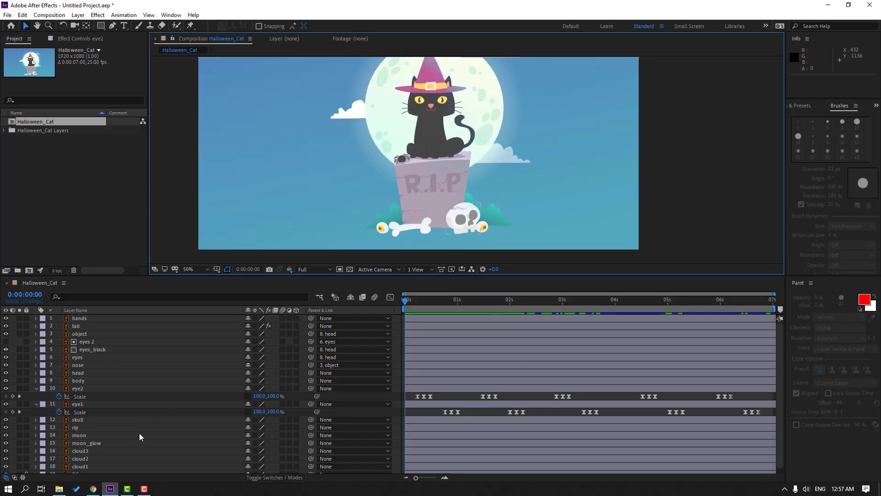
{"action": "scroll", "coordinate": [104, 458], "scroll_direction": "down", "scroll_amount": 1}
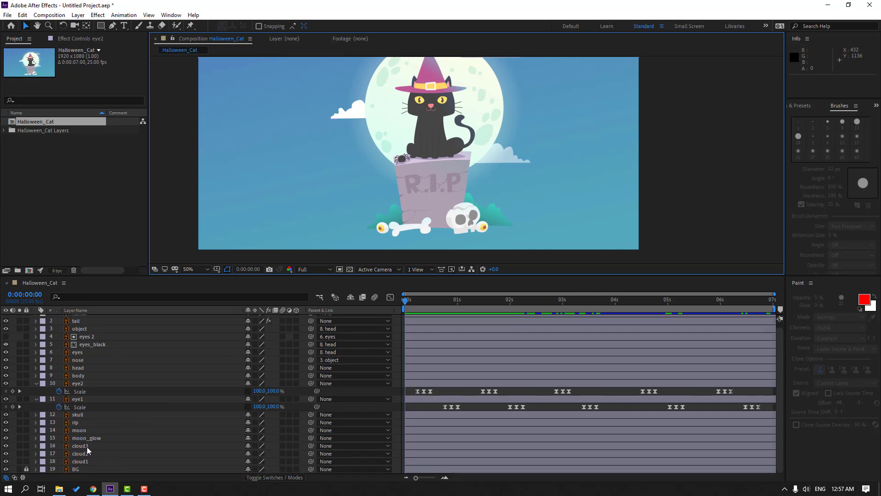
{"action": "left_click", "coordinate": [87, 446]}
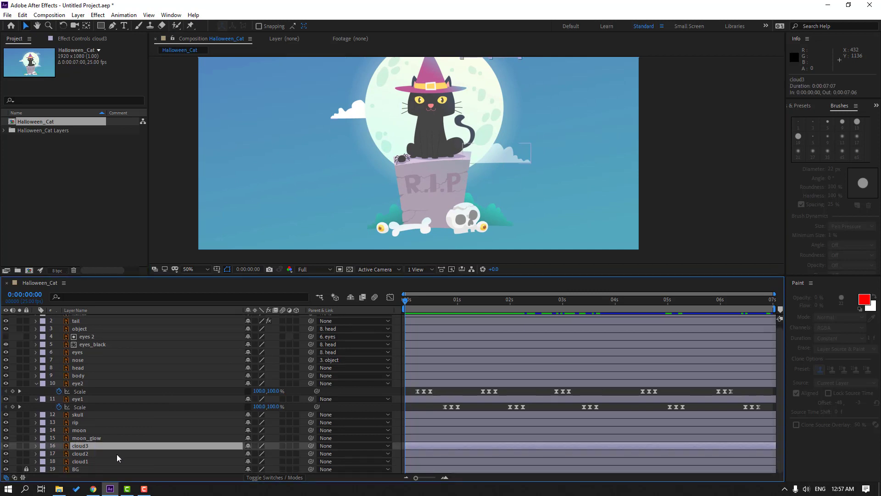
{"action": "left_click", "coordinate": [80, 454], "text": "shift"}
{"action": "left_click", "coordinate": [83, 463], "text": "shift"}
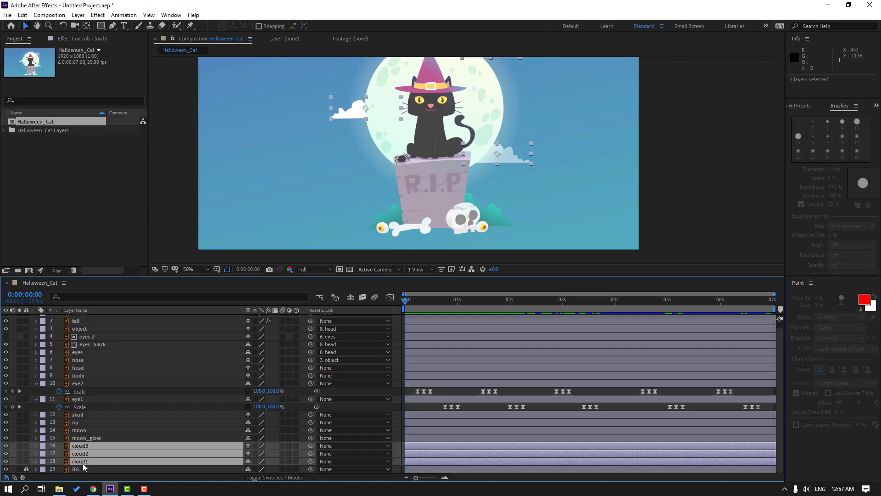
{"action": "key", "text": "p"}
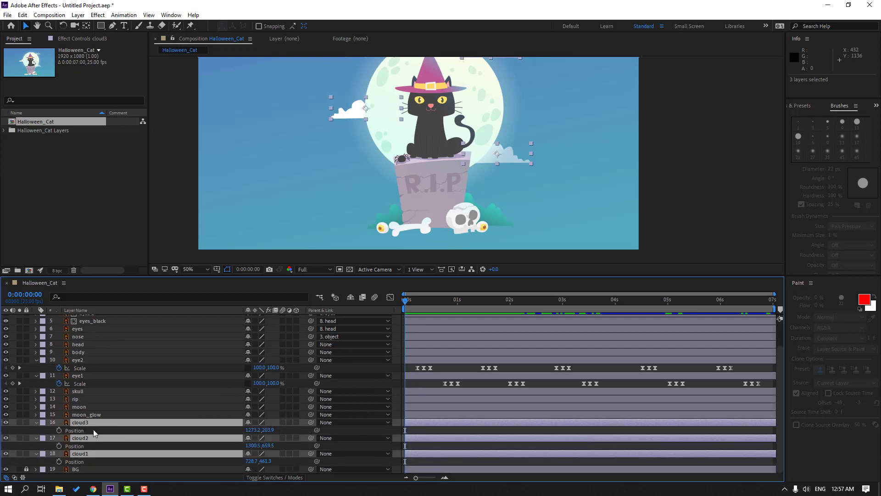
{"action": "left_click", "coordinate": [59, 430]}
Step: At 0:00:06:24, keyframe the horizontal position of cloud3 at 1446.2, cloud2 at 1197.5 and cloud1 at 619.7, and preview the drift
{"action": "left_click_drag", "start_coordinate": [409, 302], "coordinate": [804, 303]}
{"action": "left_click", "coordinate": [459, 430]}
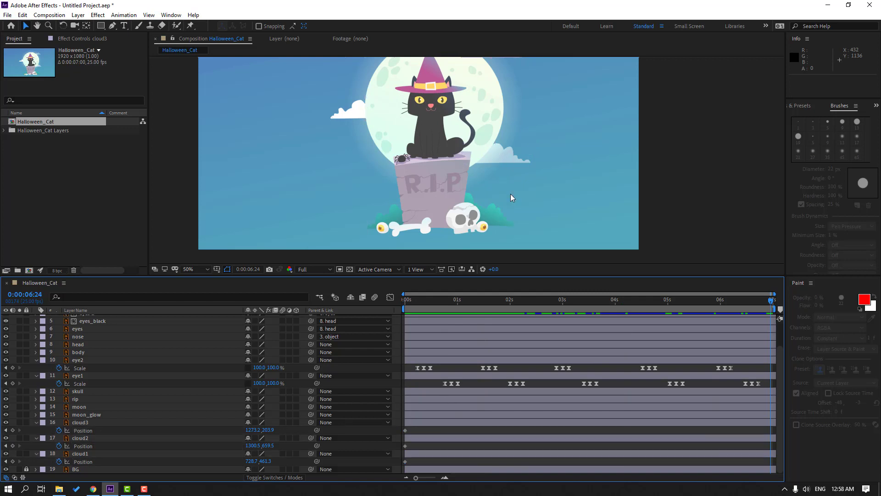
{"action": "left_click_drag", "start_coordinate": [543, 124], "coordinate": [532, 159]}
{"action": "left_click", "coordinate": [253, 426]}
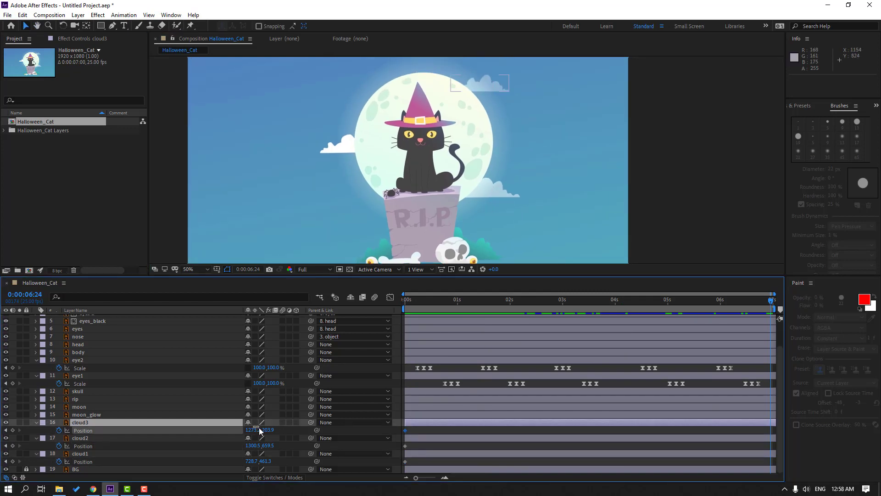
{"action": "left_click_drag", "start_coordinate": [248, 434], "coordinate": [330, 430]}
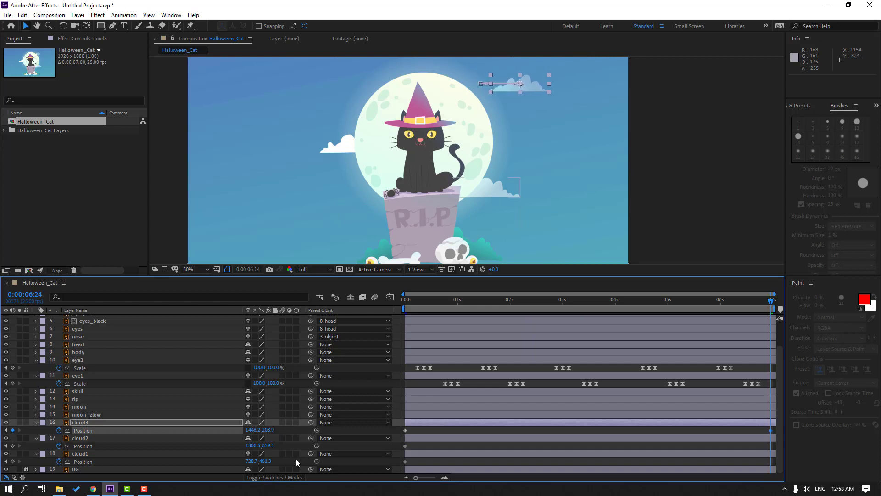
{"action": "mouse_move", "coordinate": [253, 447]}
{"action": "left_mouse_down"}
{"action": "mouse_move", "coordinate": [208, 451]}
{"action": "mouse_move", "coordinate": [283, 461]}
{"action": "mouse_move", "coordinate": [246, 463]}
{"action": "left_mouse_up"}
{"action": "key", "text": "space"}
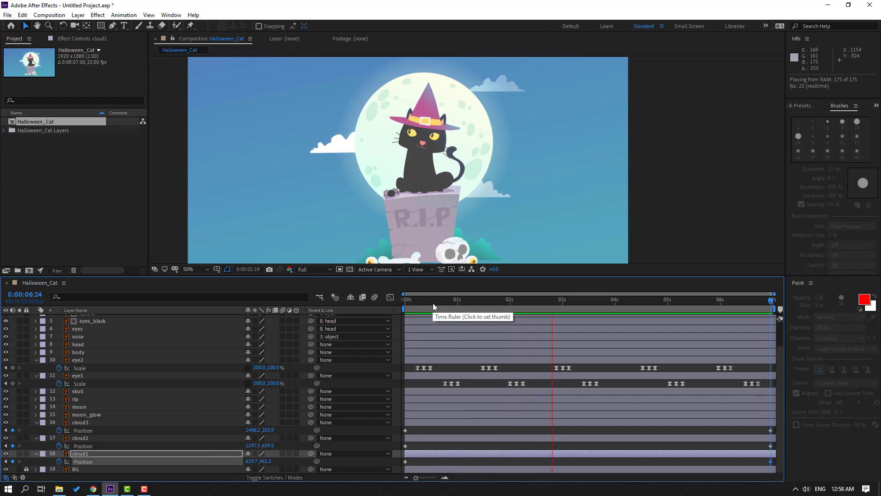
Step: Keyframe the moon's Scale at 100% at 0:00:00:00 and 105% at 0:00:03:00
{"action": "left_click", "coordinate": [119, 406]}
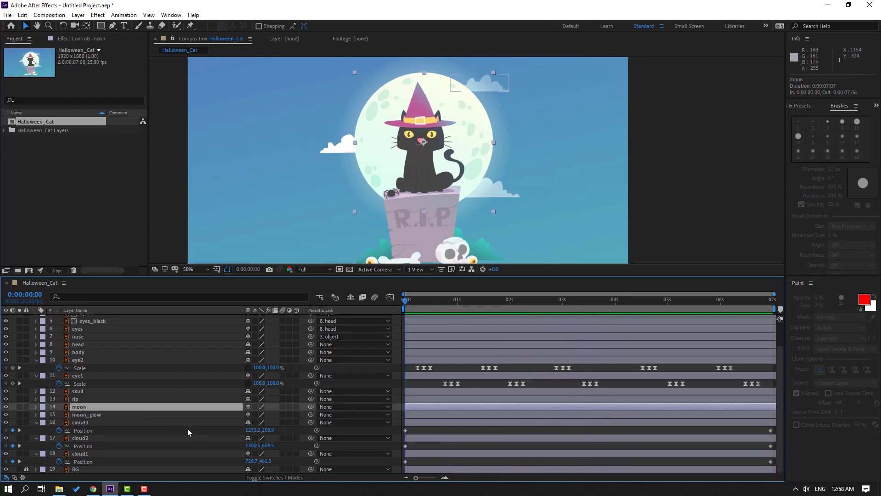
{"action": "key", "text": "s"}
{"action": "left_click", "coordinate": [58, 414]}
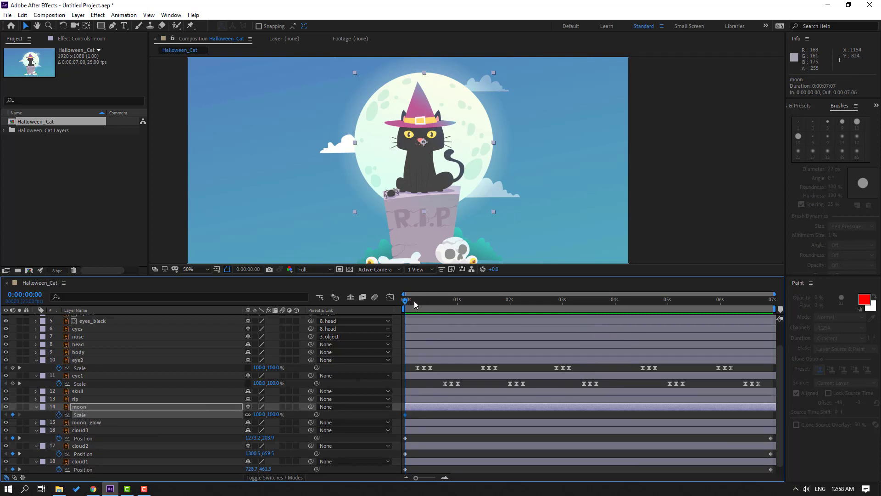
{"action": "left_click_drag", "start_coordinate": [414, 301], "coordinate": [563, 301]}
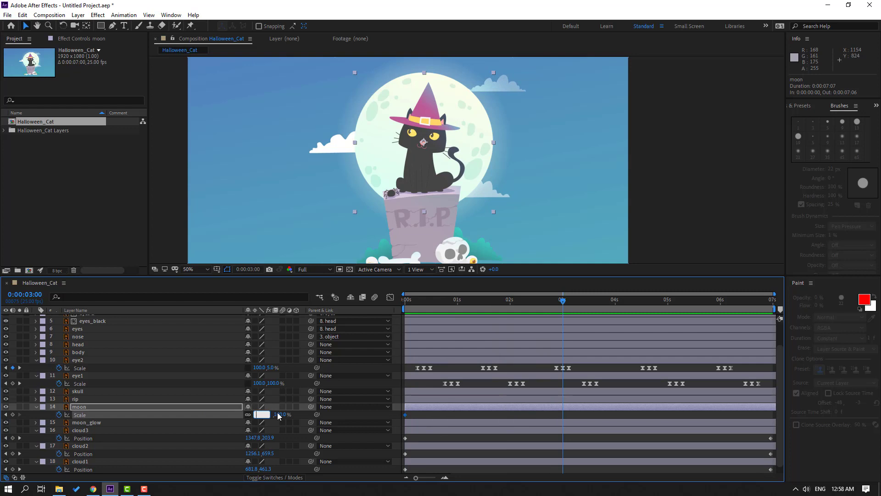
{"action": "type", "text": "105"}
{"action": "key", "text": "Return"}
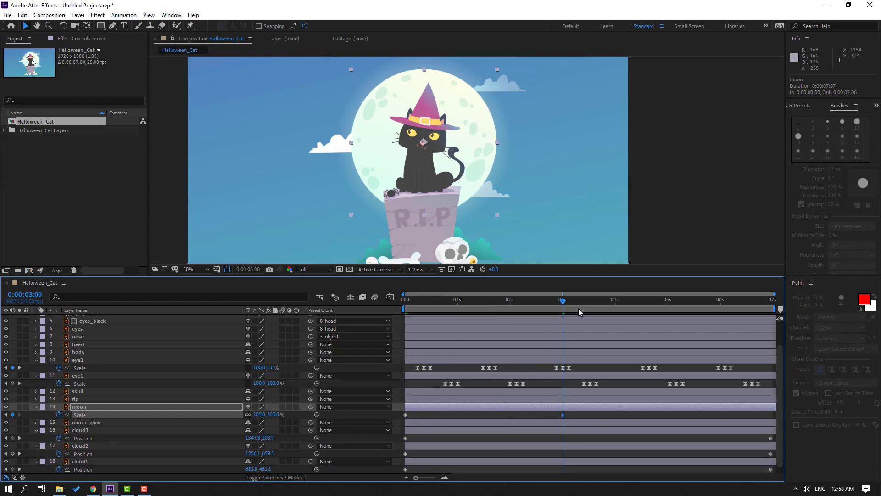
Step: Keyframe the moon's Scale at 100% at 0:00:06:24 and preview the pulsing
{"action": "left_click_drag", "start_coordinate": [580, 312], "coordinate": [781, 307]}
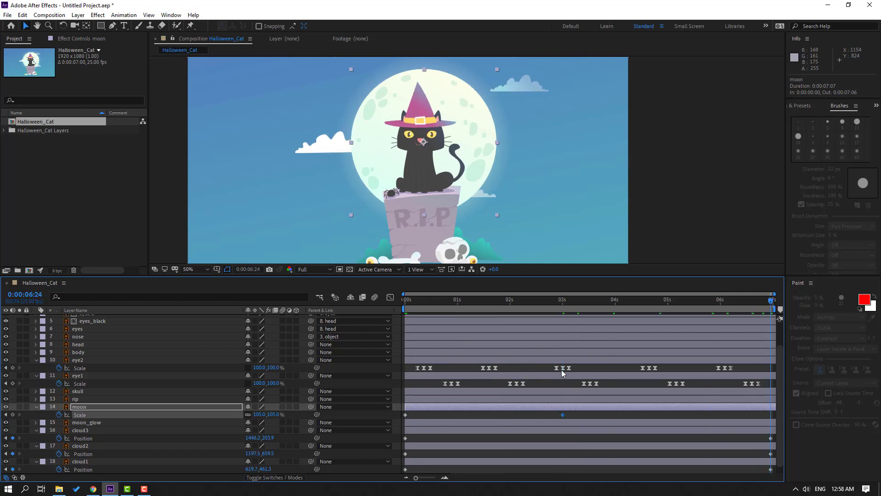
{"action": "left_click", "coordinate": [274, 414]}
{"action": "type", "text": "100"}
{"action": "key", "text": "Return"}
{"action": "key", "text": "space"}
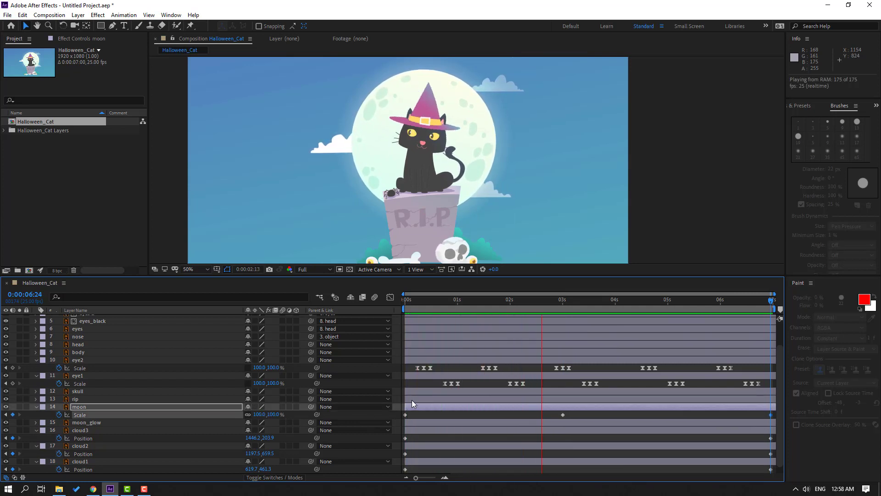
{"action": "key", "text": "space"}
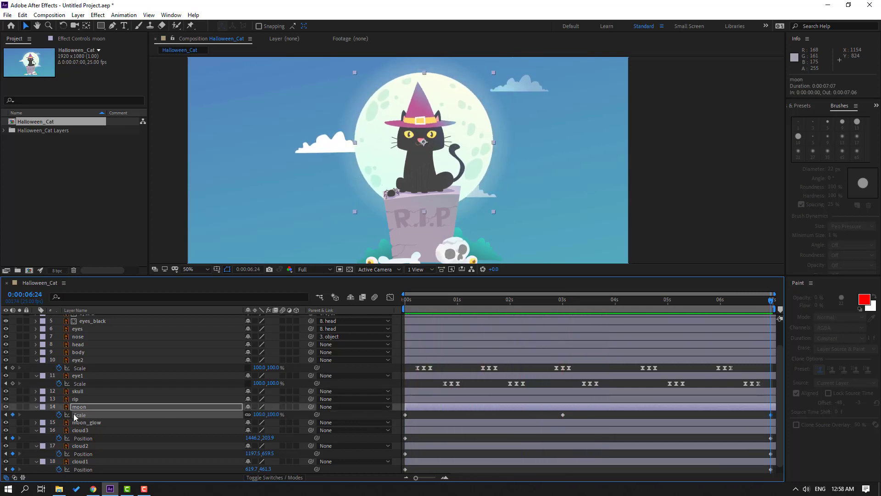
Step: Apply Easy Ease to the moon's three Scale keyframes and preview the animation
{"action": "right_click", "coordinate": [405, 416]}
{"action": "mouse_move", "coordinate": [459, 407]}
{"action": "left_click", "coordinate": [551, 349]}
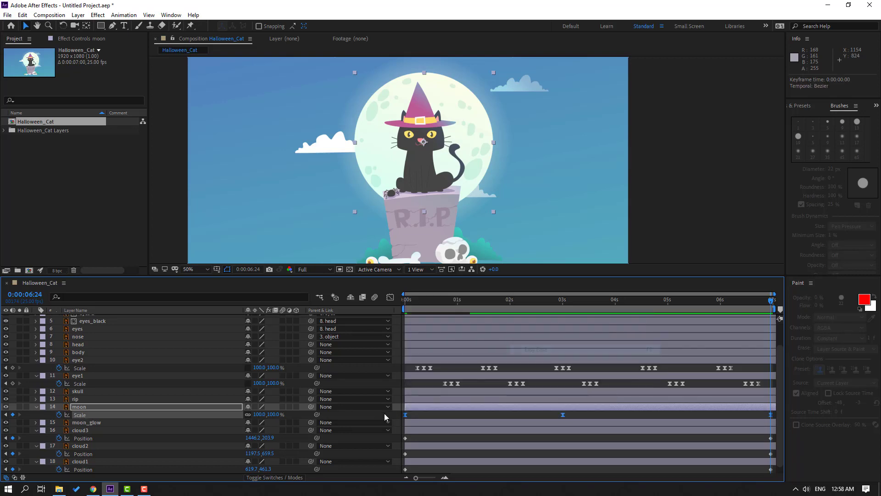
{"action": "key", "text": "space"}
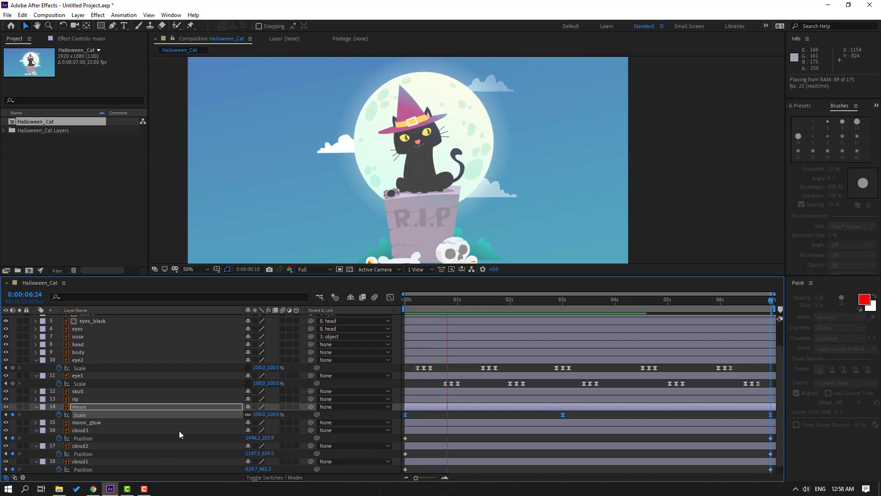
Step: Parent the moon_glow layer to the moon layer and preview the whole composition
{"action": "left_click", "coordinate": [153, 408]}
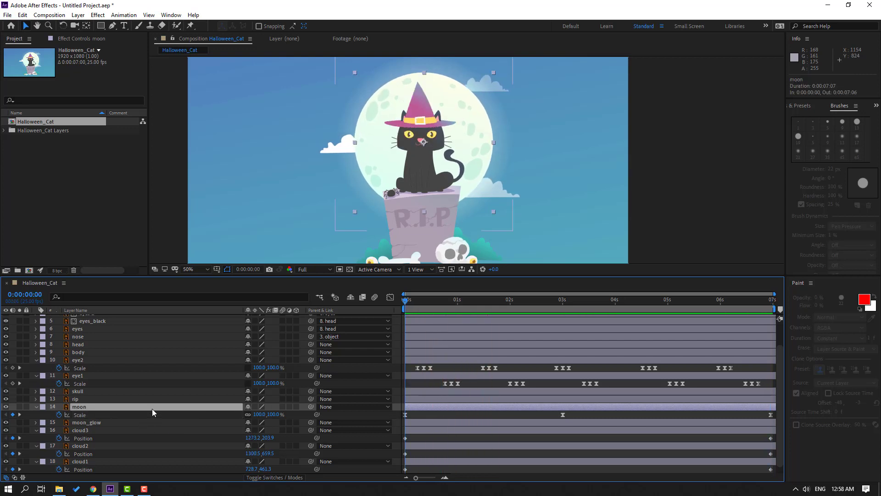
{"action": "left_click", "coordinate": [85, 423]}
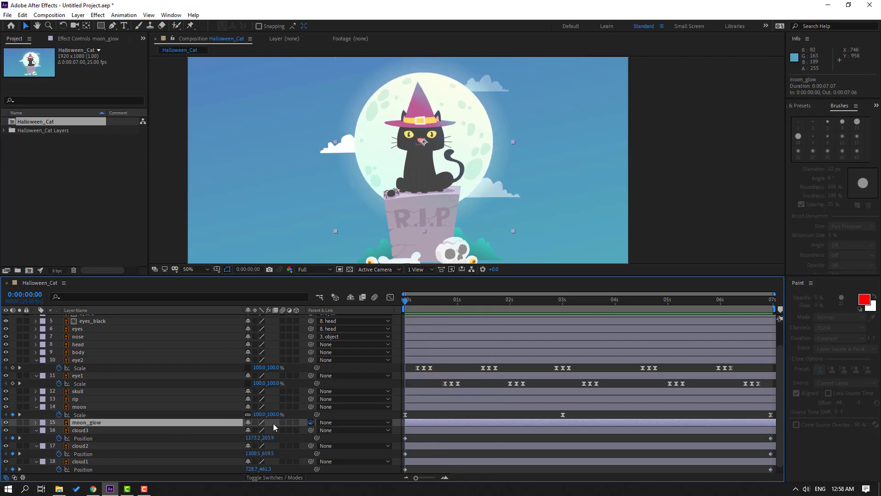
{"action": "left_click_drag", "start_coordinate": [273, 423], "coordinate": [79, 407]}
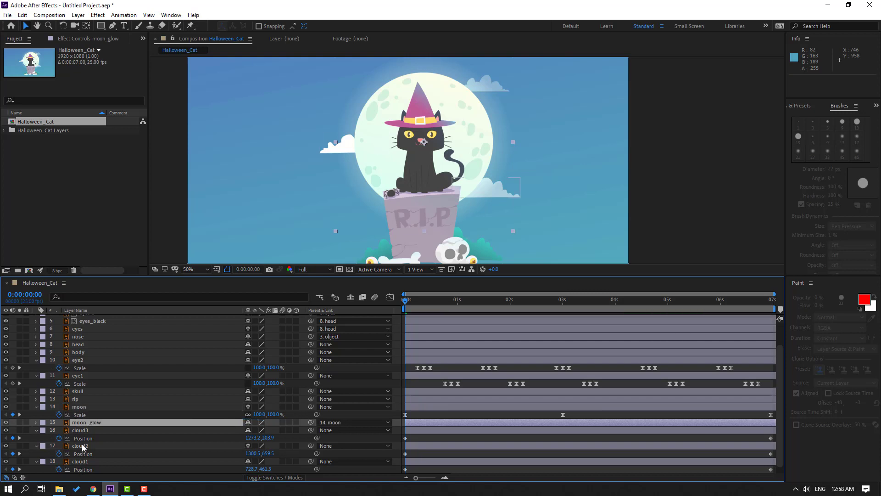
{"action": "key", "text": "space"}
{"action": "left_click", "coordinate": [199, 269]}
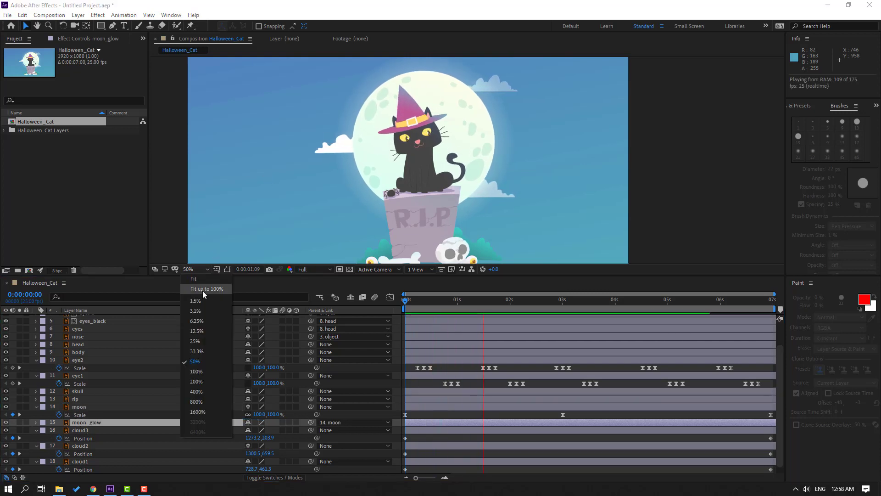